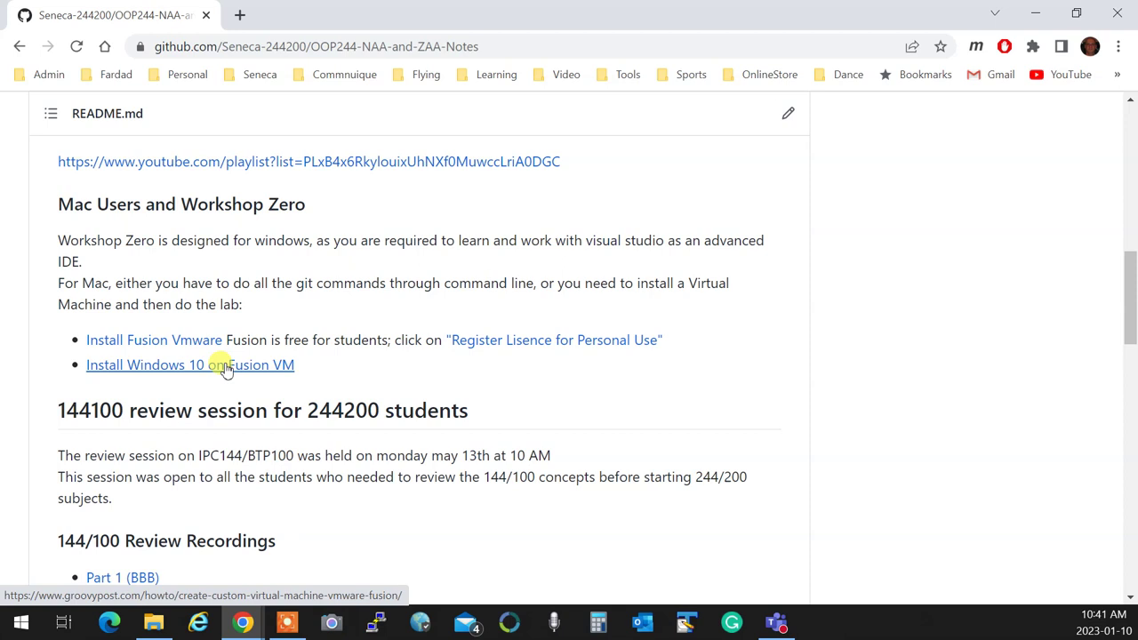
Review the README's Mac user instructions, review session recordings, previous lecture recordings, office help section and weekly timetable
{"action": "left_click", "coordinate": [227, 367]}
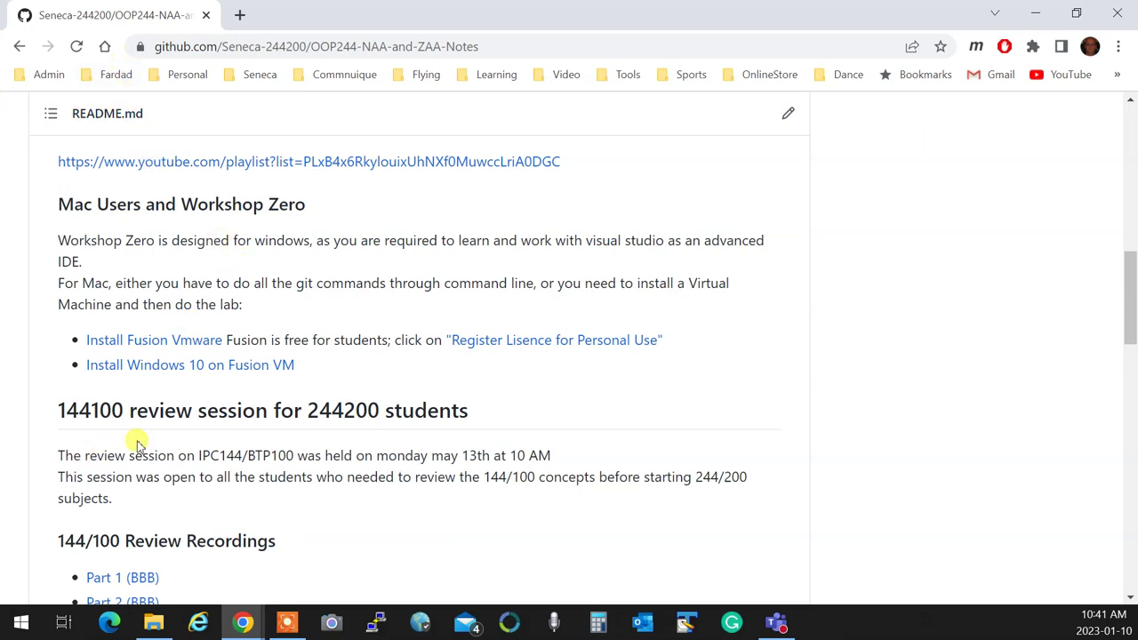
{"action": "scroll", "coordinate": [250, 392], "scroll_direction": "down", "scroll_amount": 3}
{"action": "scroll", "coordinate": [250, 392], "scroll_direction": "down", "scroll_amount": 4}
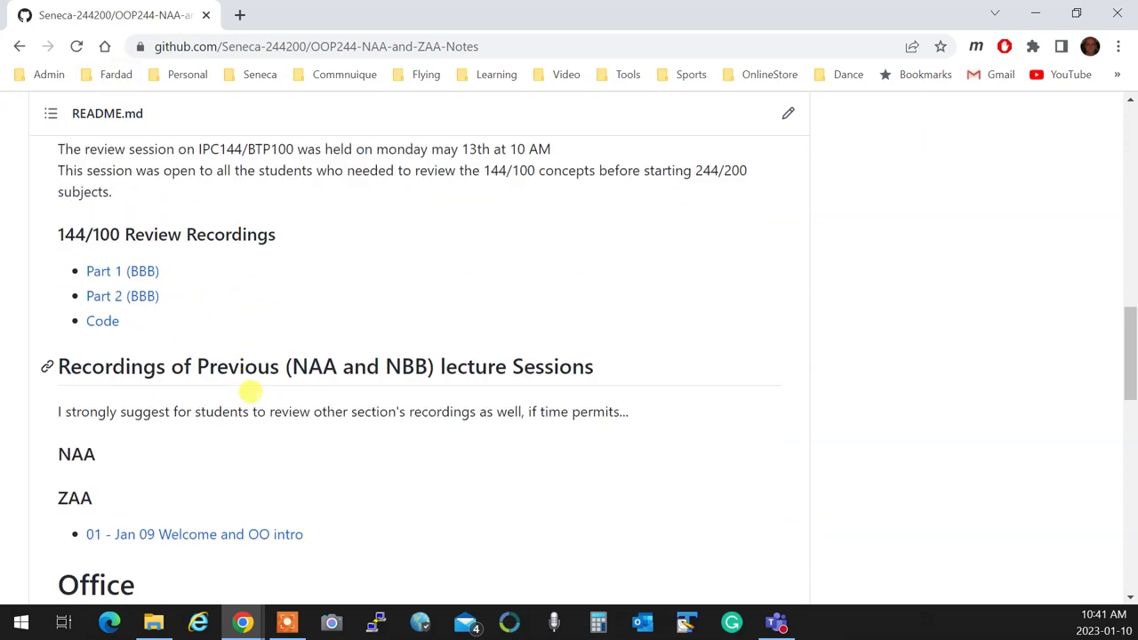
{"action": "scroll", "coordinate": [250, 392], "scroll_direction": "up", "scroll_amount": 1}
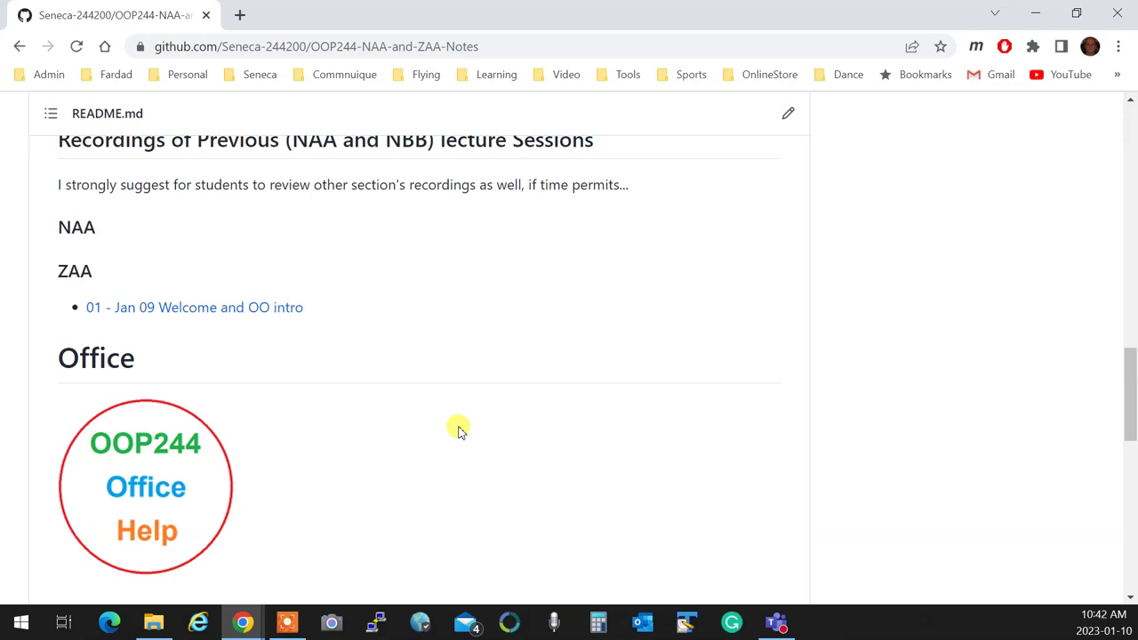
{"action": "scroll", "coordinate": [401, 460], "scroll_direction": "down", "scroll_amount": 7}
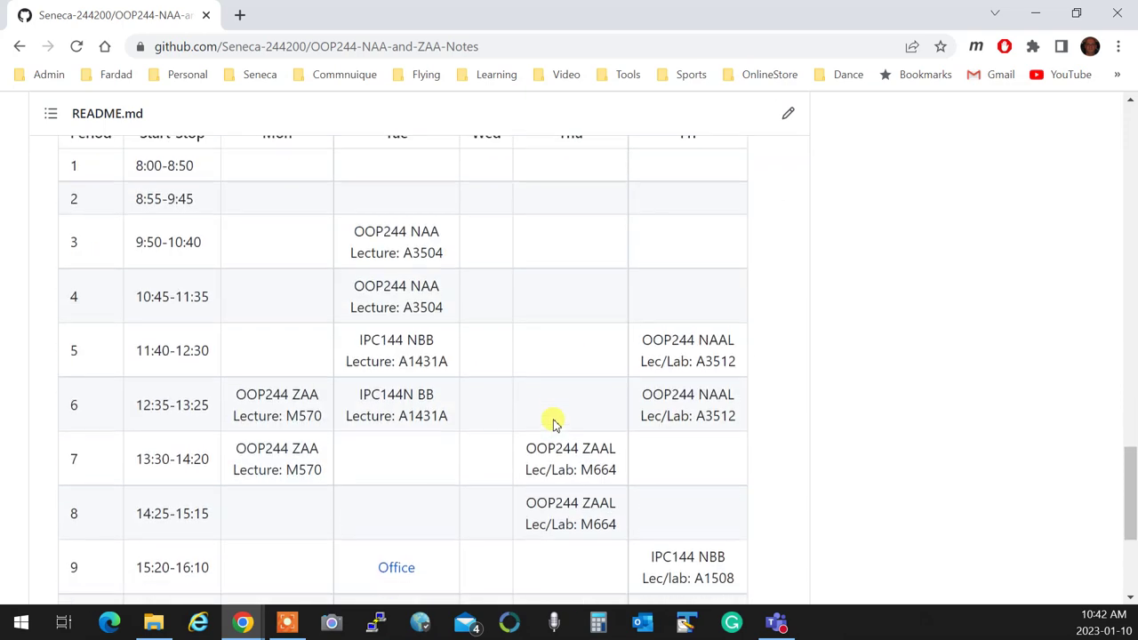
{"action": "scroll", "coordinate": [831, 432], "scroll_direction": "down", "scroll_amount": 3}
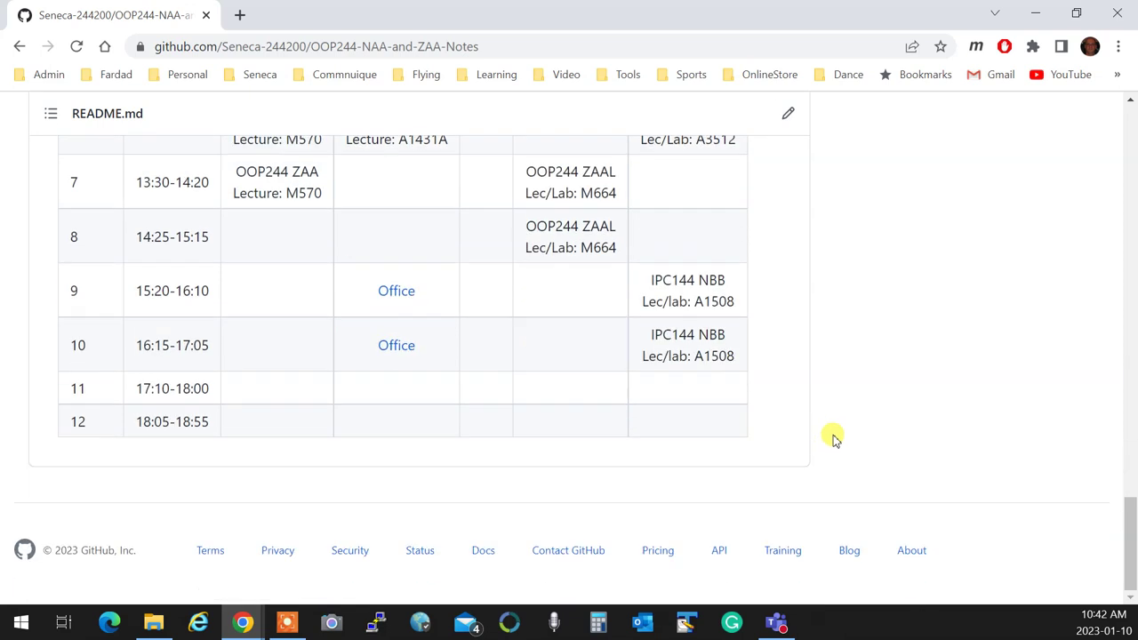
{"action": "scroll", "coordinate": [844, 380], "scroll_direction": "up", "scroll_amount": 2}
{"action": "scroll", "coordinate": [844, 381], "scroll_direction": "up", "scroll_amount": 1}
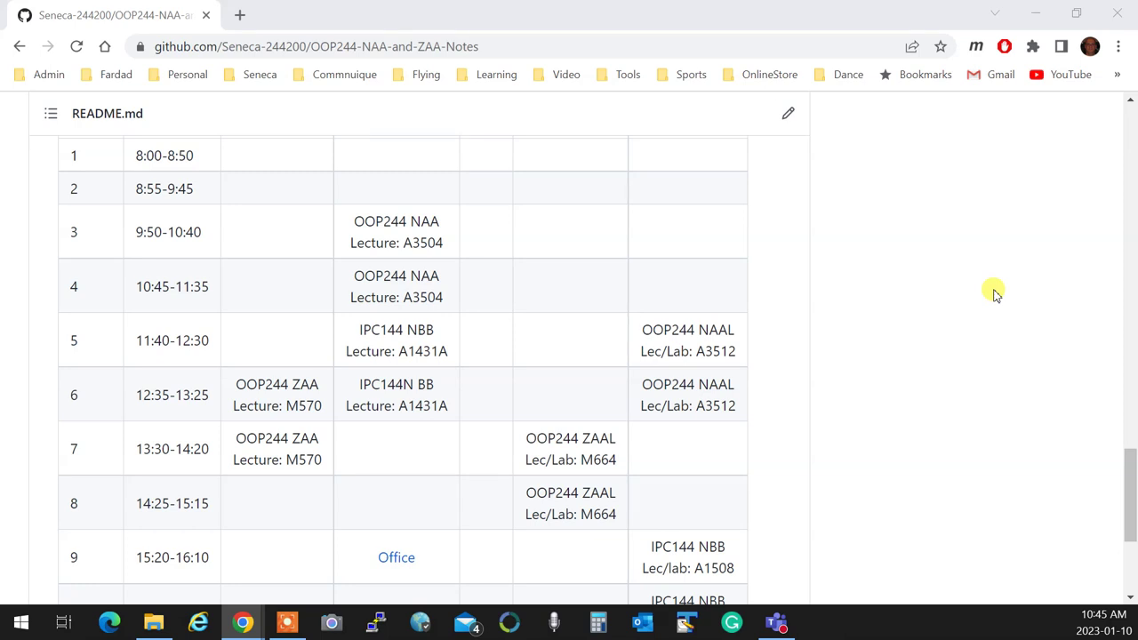
Clear the desktop by minimizing the browser and Teams calendar, and close both open Chrome windows
{"action": "left_click", "coordinate": [1035, 14]}
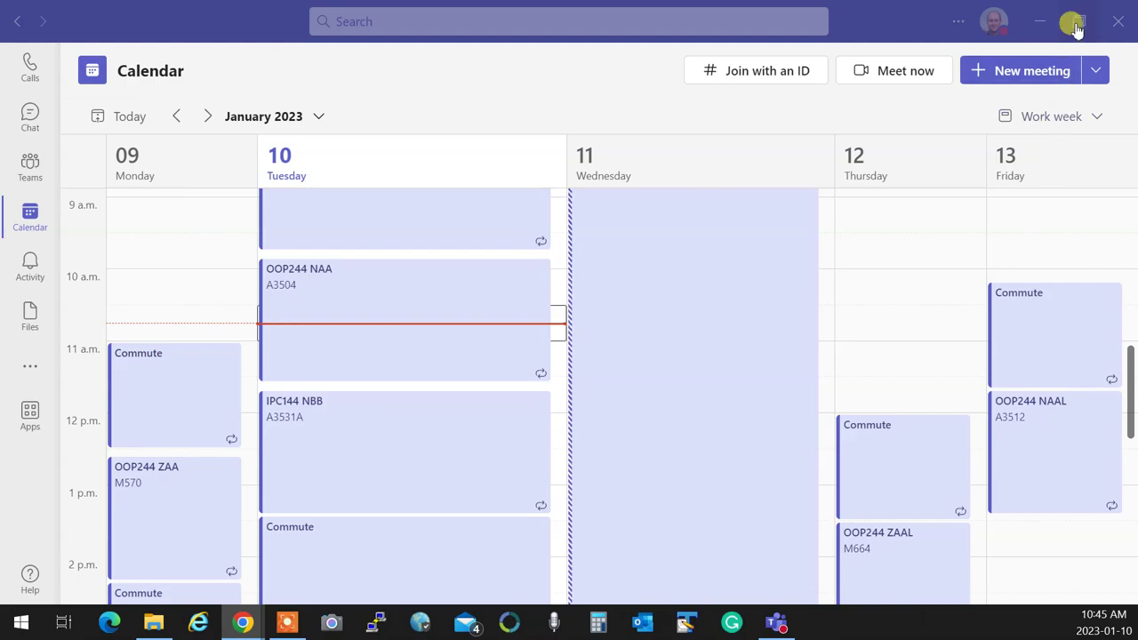
{"action": "left_click", "coordinate": [1043, 21]}
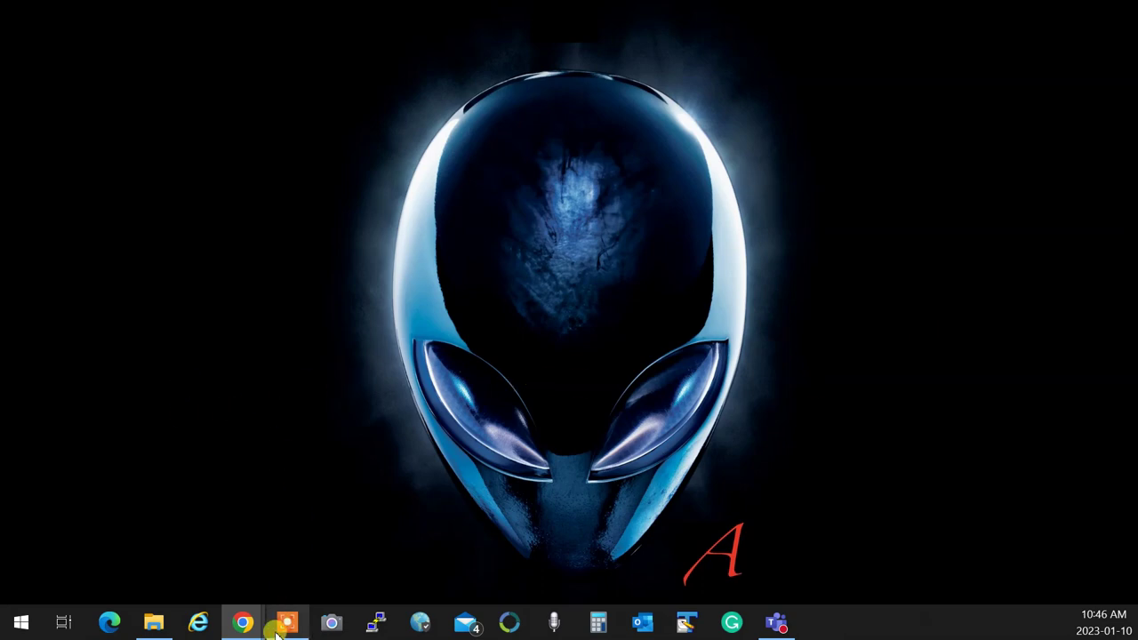
{"action": "mouse_move", "coordinate": [242, 620]}
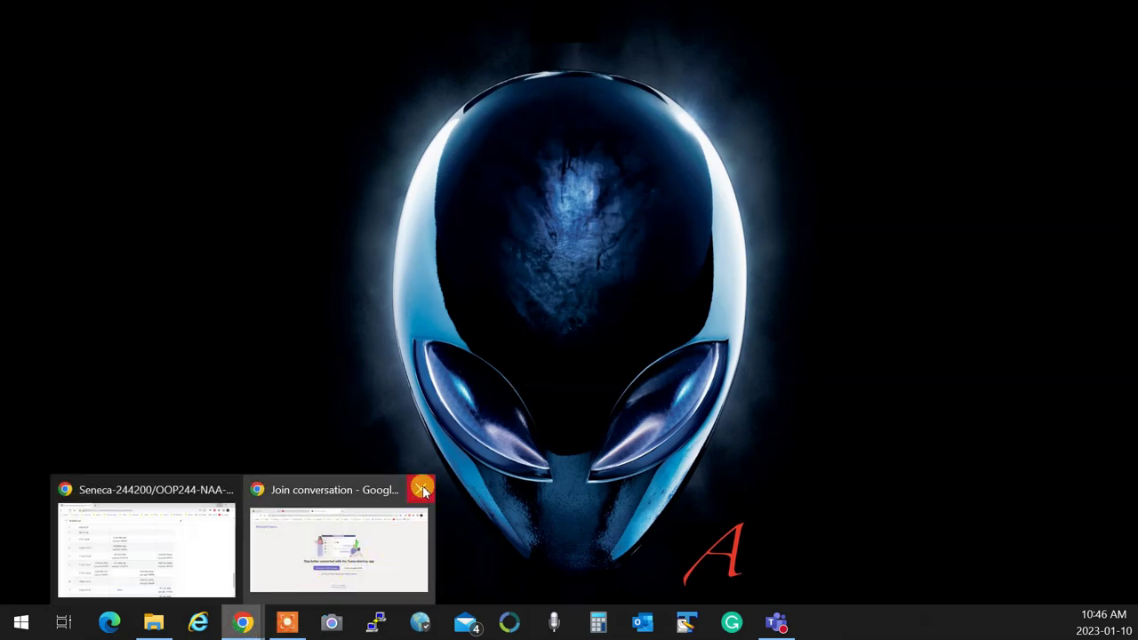
{"action": "left_click", "coordinate": [423, 490]}
{"action": "mouse_move", "coordinate": [318, 497]}
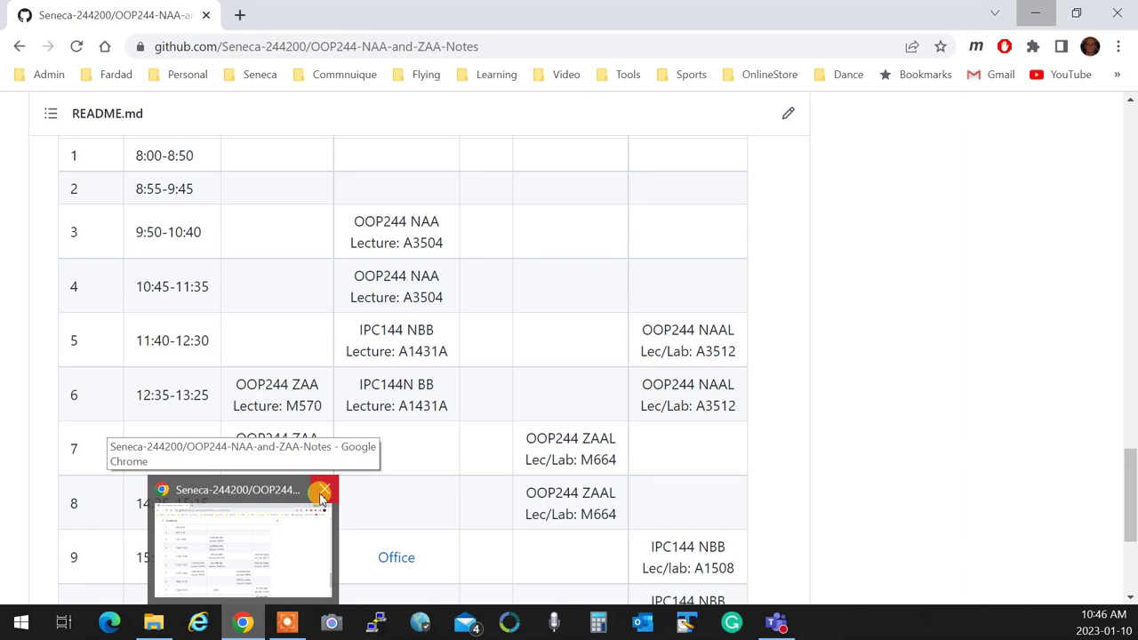
{"action": "left_click", "coordinate": [321, 494]}
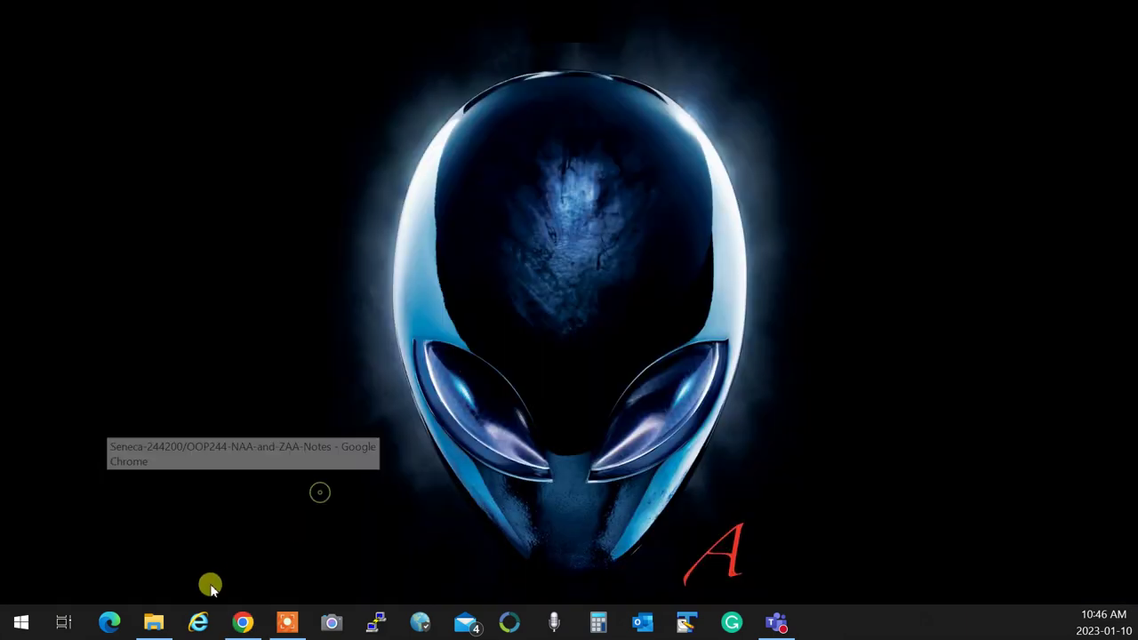
Switch to File Explorer and open the 2231 folder inside Documents > Seneca > 244200
{"action": "left_click", "coordinate": [156, 625]}
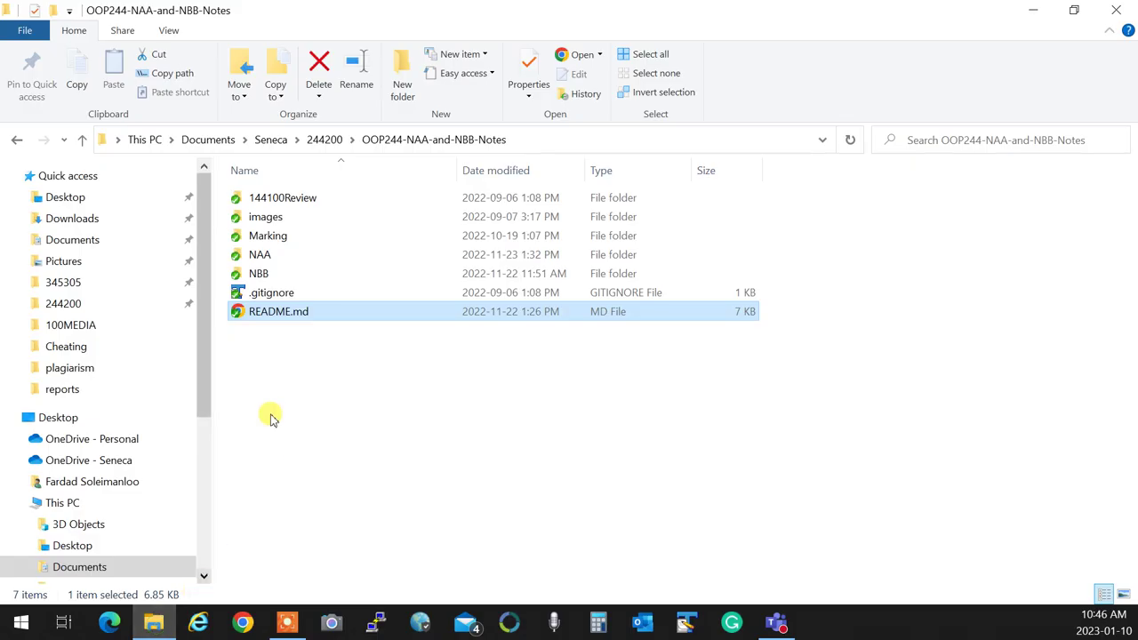
{"action": "left_click", "coordinate": [324, 140]}
{"action": "left_click", "coordinate": [296, 336]}
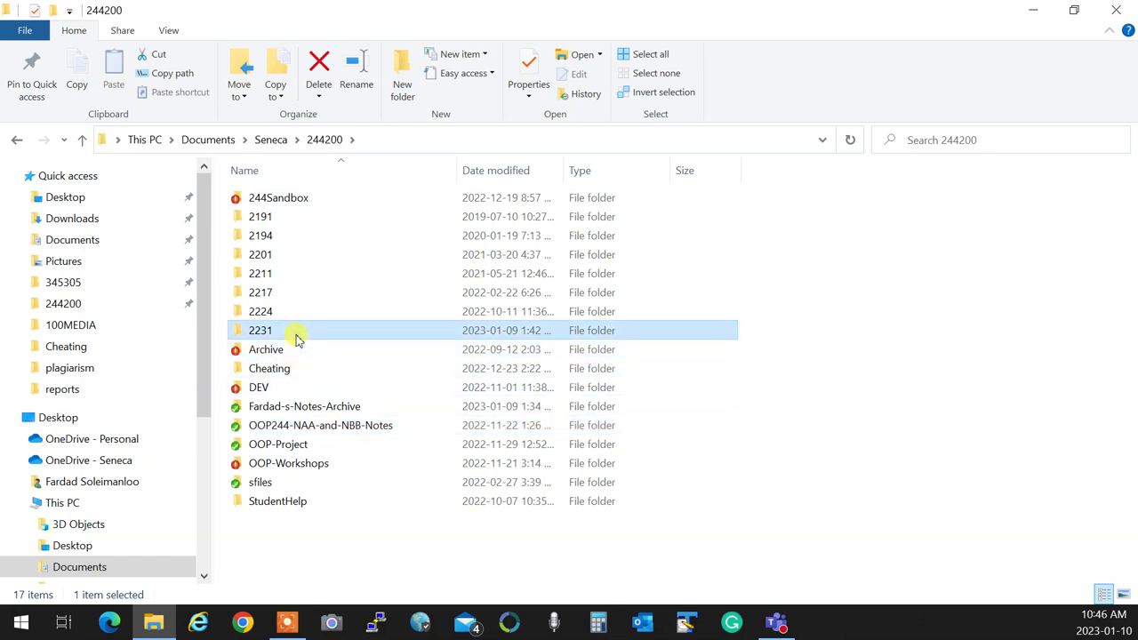
{"action": "left_click", "coordinate": [298, 333]}
{"action": "double_click", "coordinate": [320, 330]}
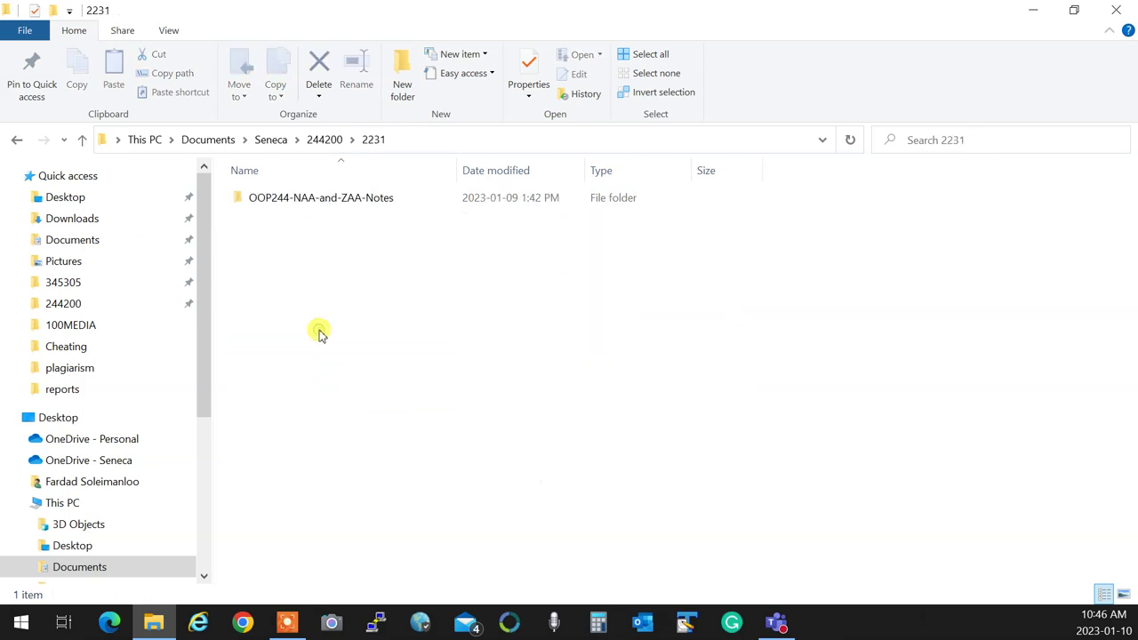
Pull the main branch from origin into the OOP244-NAA-and-ZAA-Notes repository with TortoiseGit
{"action": "left_click", "coordinate": [317, 202]}
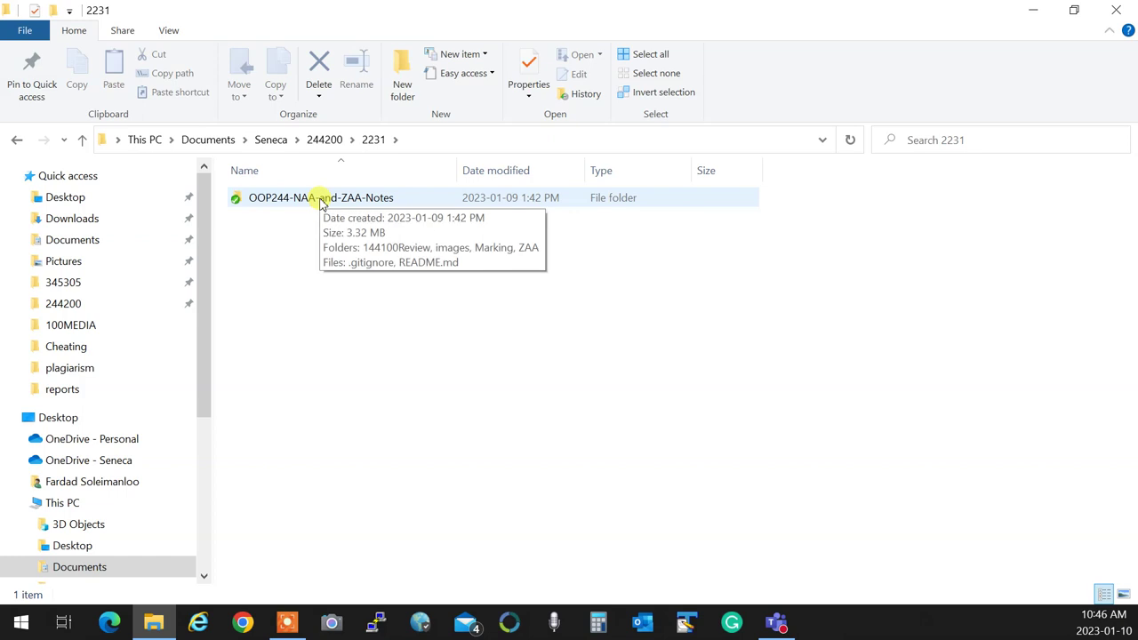
{"action": "right_click", "coordinate": [320, 199]}
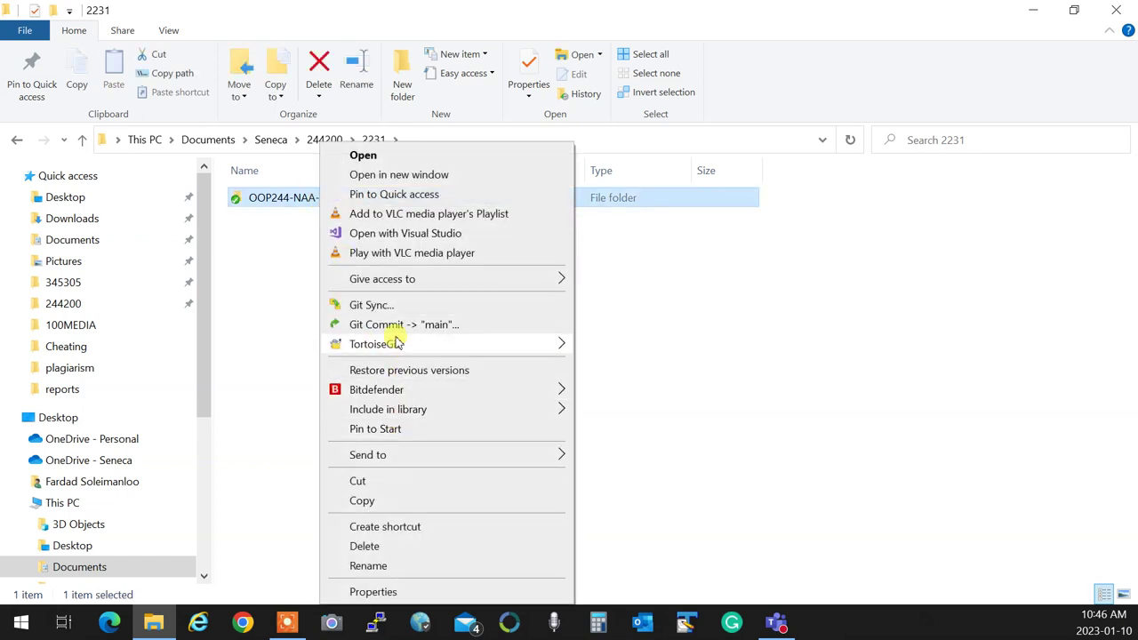
{"action": "mouse_move", "coordinate": [490, 343]}
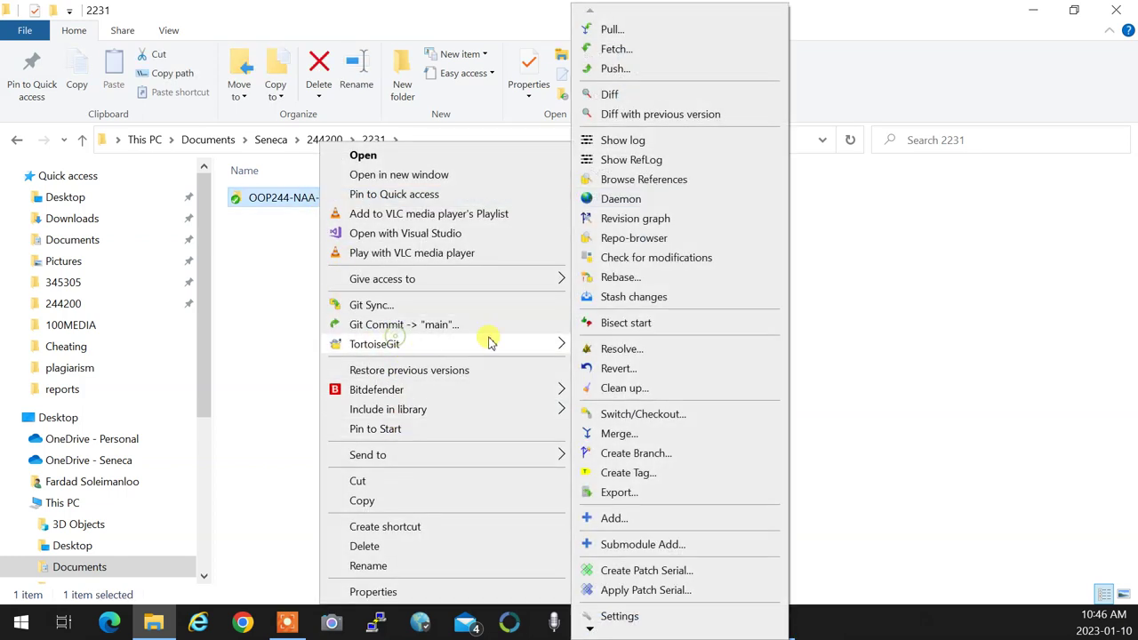
{"action": "left_click", "coordinate": [627, 29]}
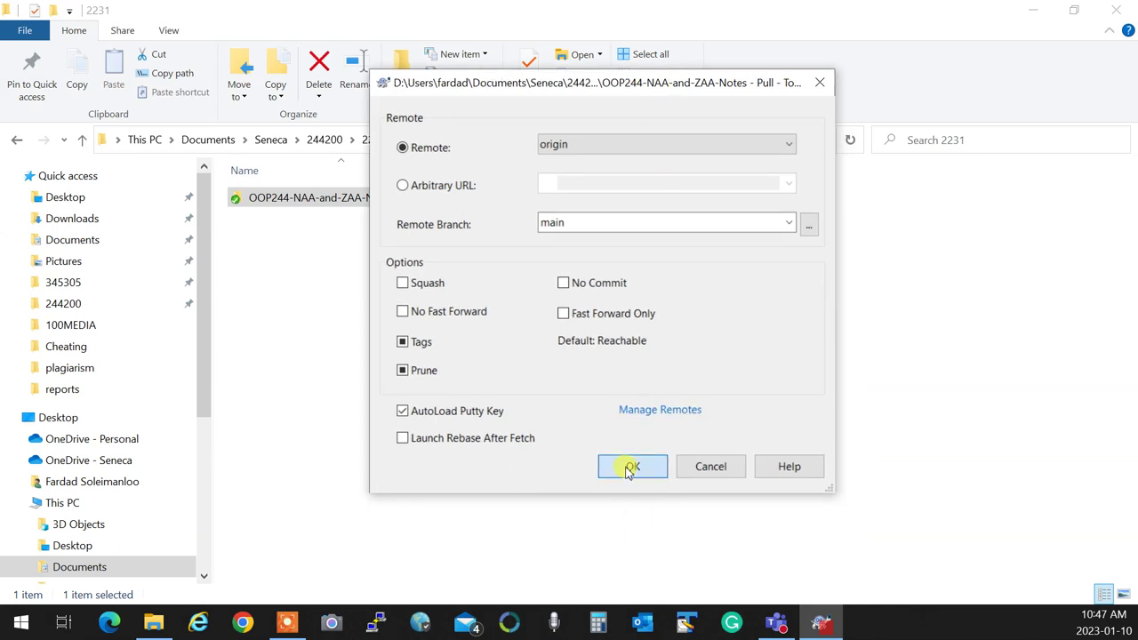
{"action": "left_click", "coordinate": [629, 467]}
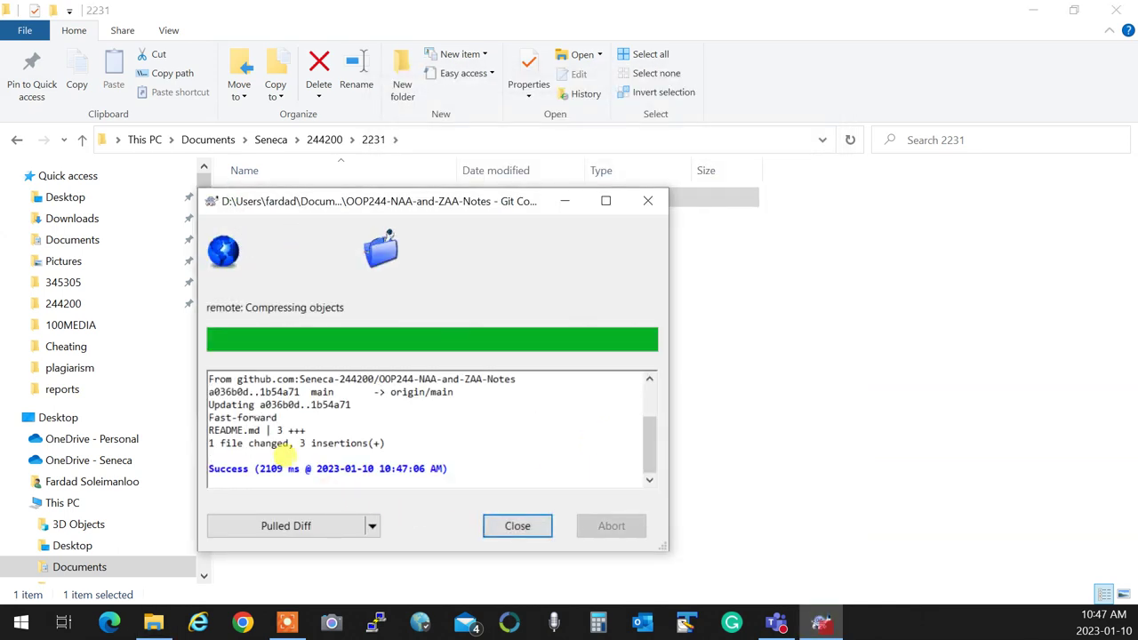
{"action": "left_click", "coordinate": [524, 529]}
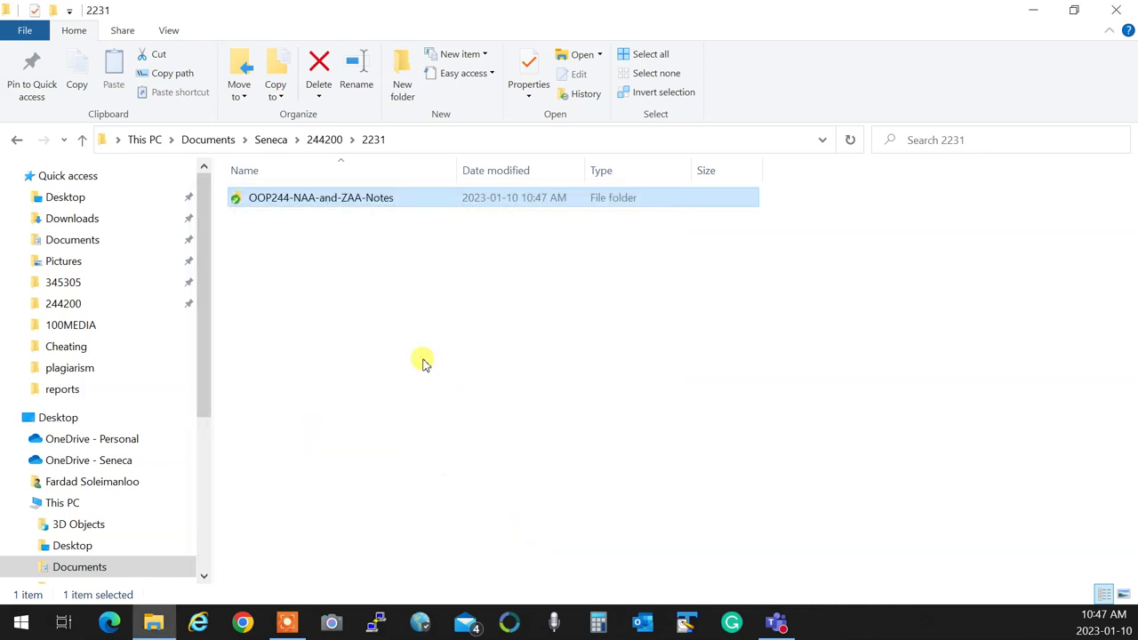
Push the OOP244-NAA-and-ZAA-Notes repository's main branch to origin with TortoiseGit
{"action": "right_click", "coordinate": [391, 195]}
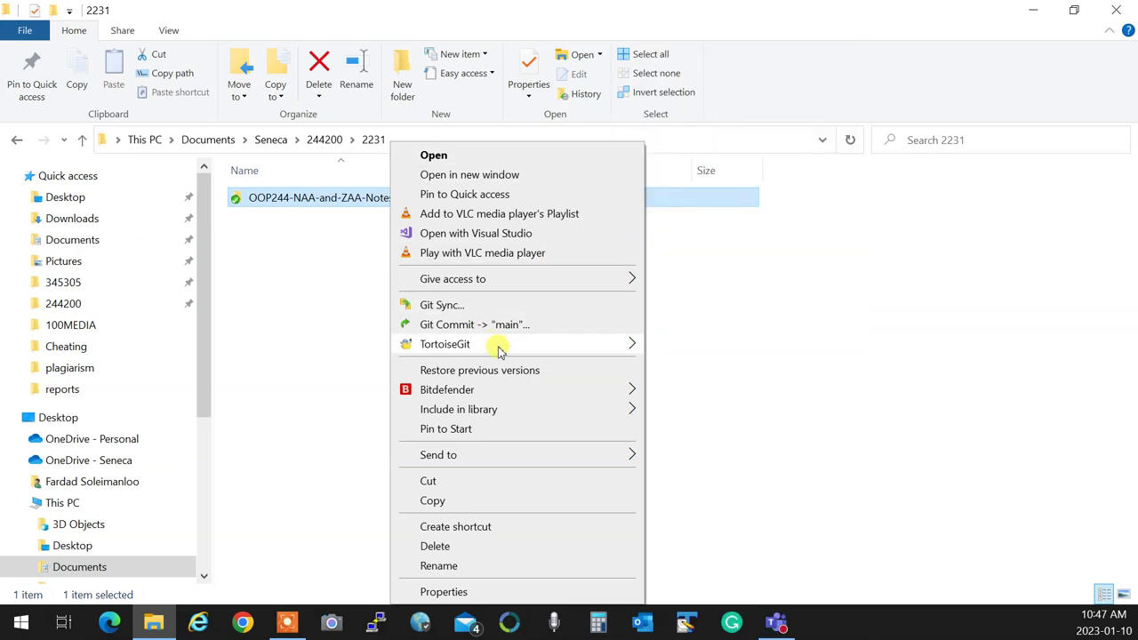
{"action": "mouse_move", "coordinate": [502, 346]}
{"action": "left_click", "coordinate": [694, 69]}
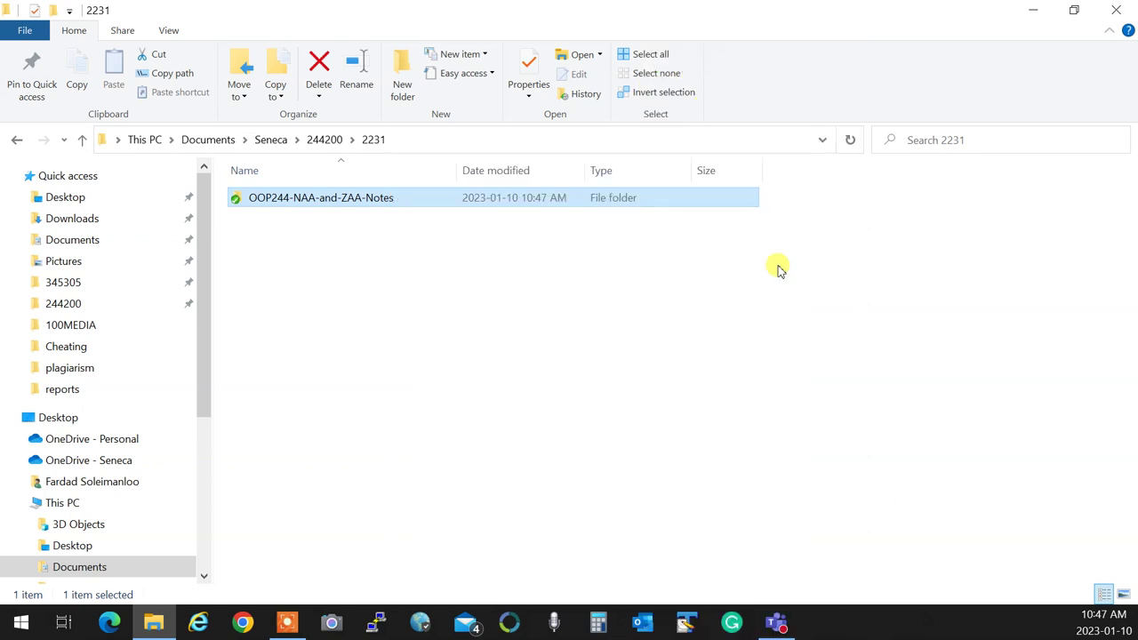
{"action": "left_click", "coordinate": [584, 548]}
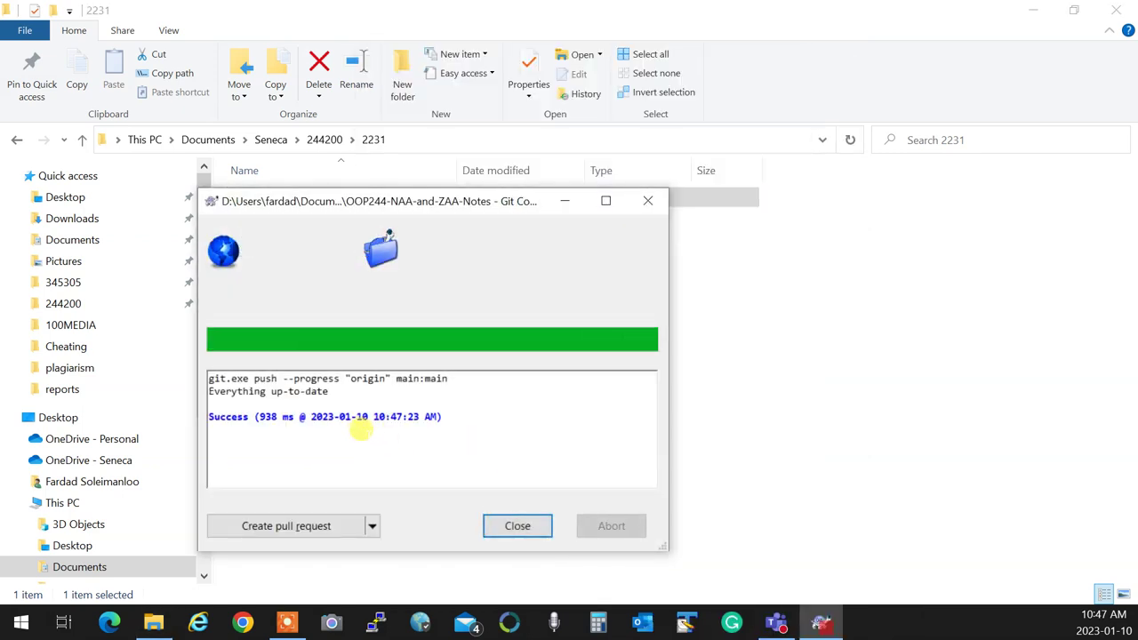
{"action": "left_click", "coordinate": [542, 525]}
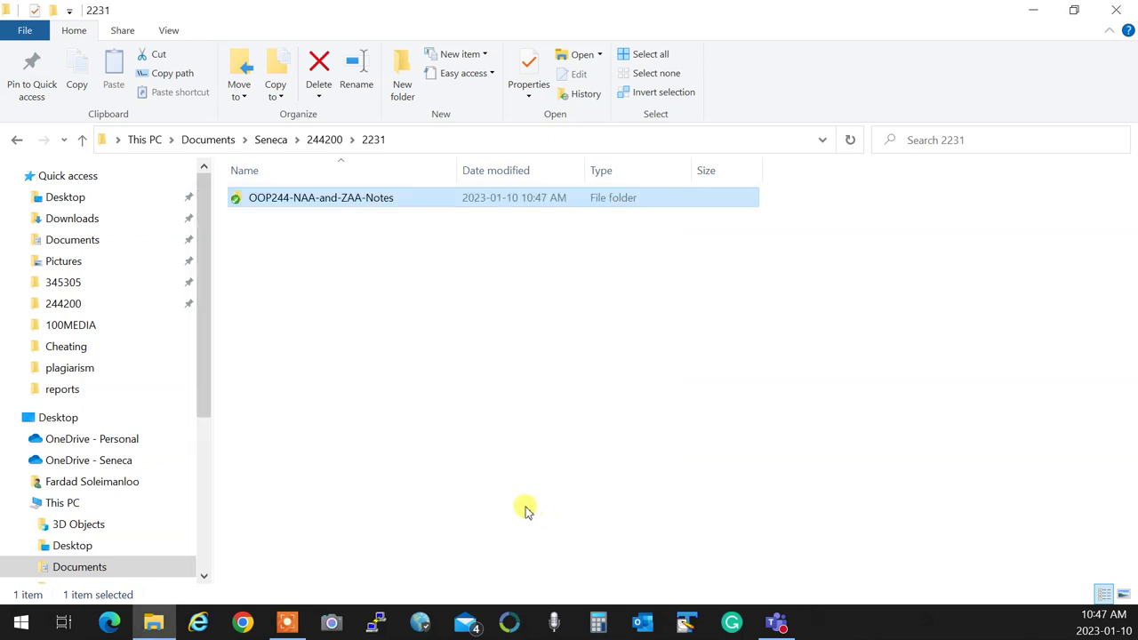
Delete the OOP244-NAA-and-ZAA-Notes folder from the 2231 folder
{"action": "right_click", "coordinate": [438, 204]}
{"action": "left_click", "coordinate": [414, 200]}
{"action": "right_click", "coordinate": [413, 200]}
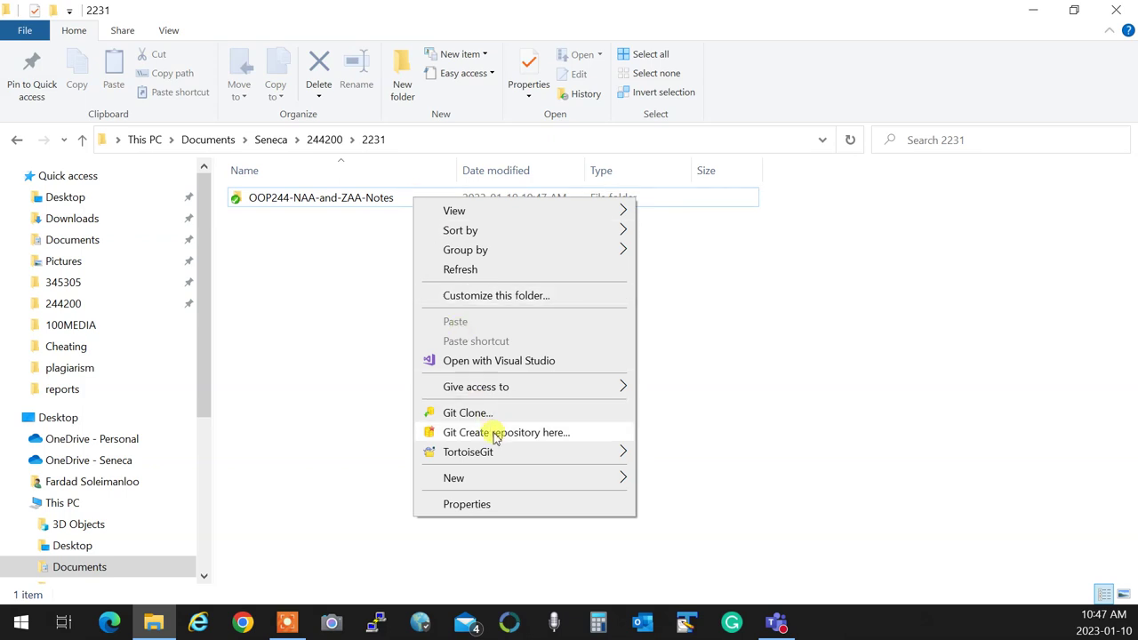
{"action": "left_click", "coordinate": [356, 199]}
{"action": "right_click", "coordinate": [354, 202]}
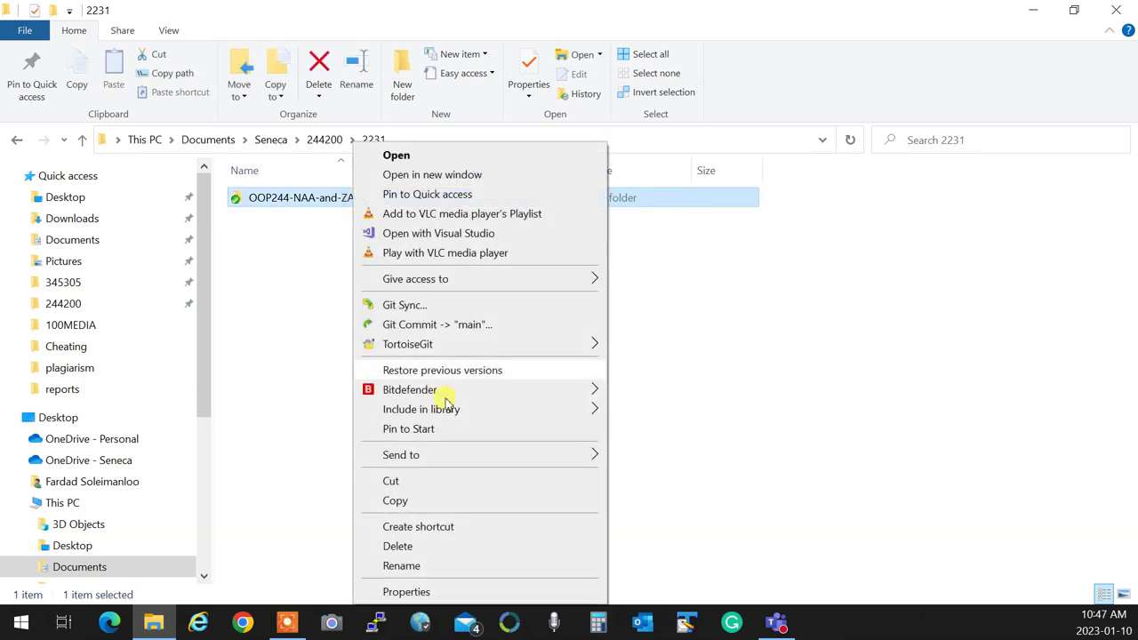
{"action": "left_click", "coordinate": [480, 540]}
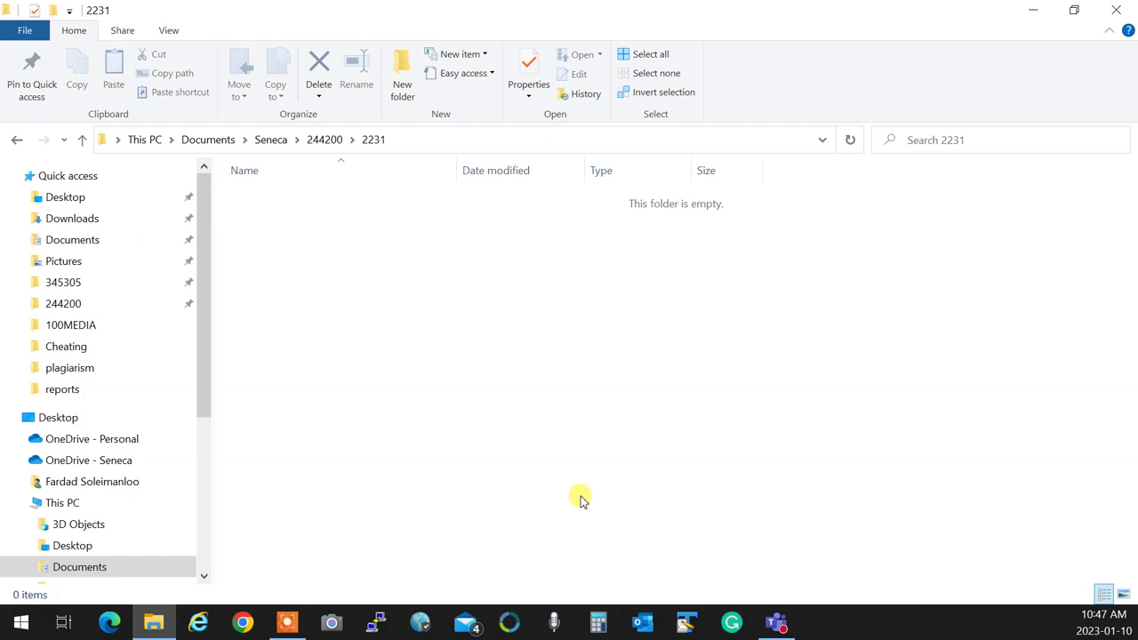
Switch to Chrome in a maximized window and open the Seneca-244200 GitHub organization page from the OOP244 bookmarks
{"action": "left_click", "coordinate": [243, 623]}
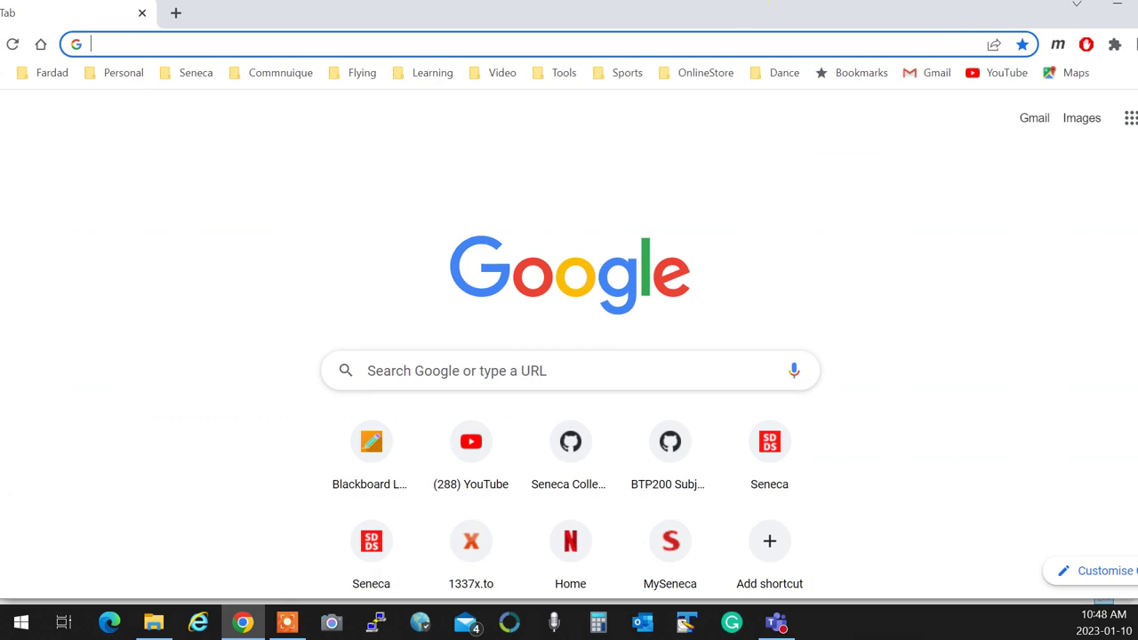
{"action": "double_click", "coordinate": [750, 7]}
{"action": "left_click", "coordinate": [248, 80]}
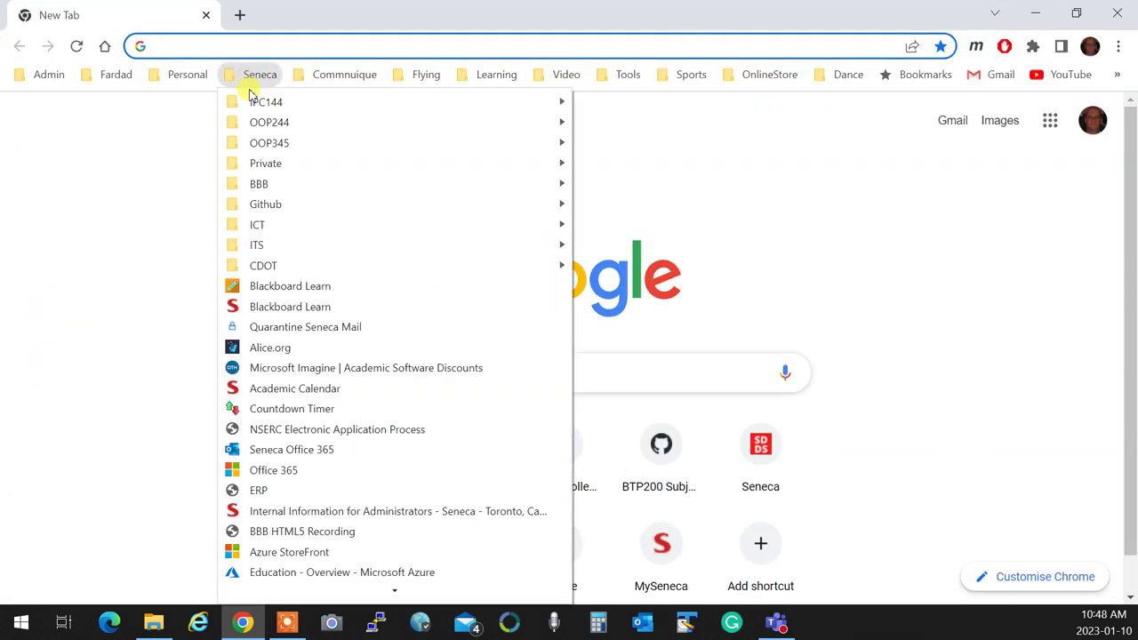
{"action": "mouse_move", "coordinate": [262, 122]}
{"action": "left_click", "coordinate": [601, 125]}
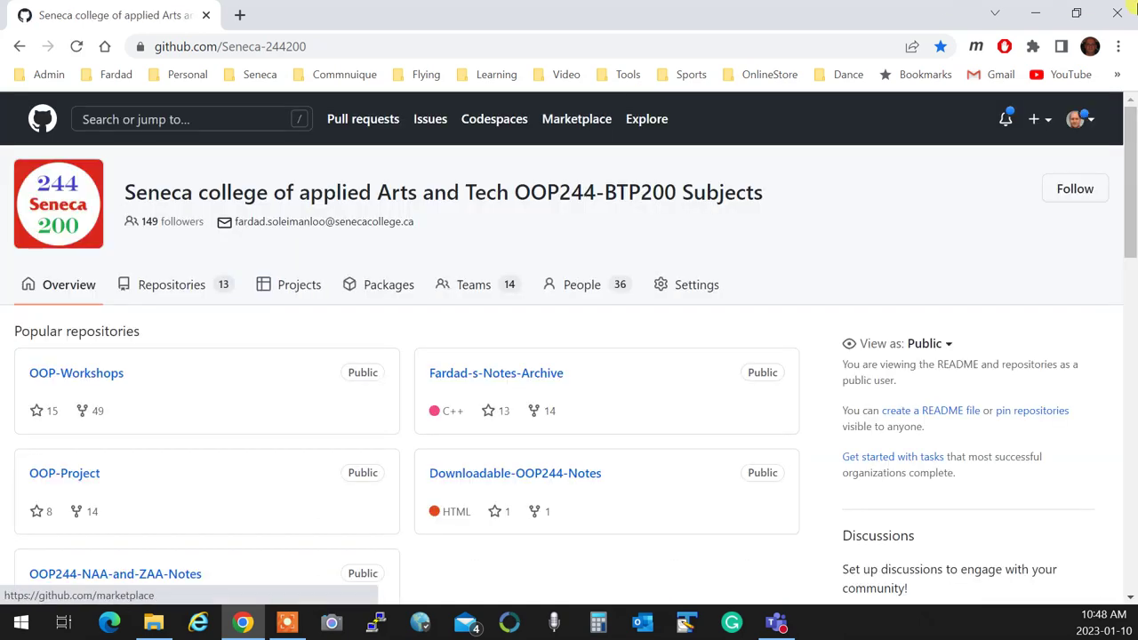
Look through the organization's repository list to find the OOP244-NAA-and-ZAA-Notes repository
{"action": "scroll", "coordinate": [559, 355], "scroll_direction": "down", "scroll_amount": 4}
{"action": "scroll", "coordinate": [449, 478], "scroll_direction": "down", "scroll_amount": 2}
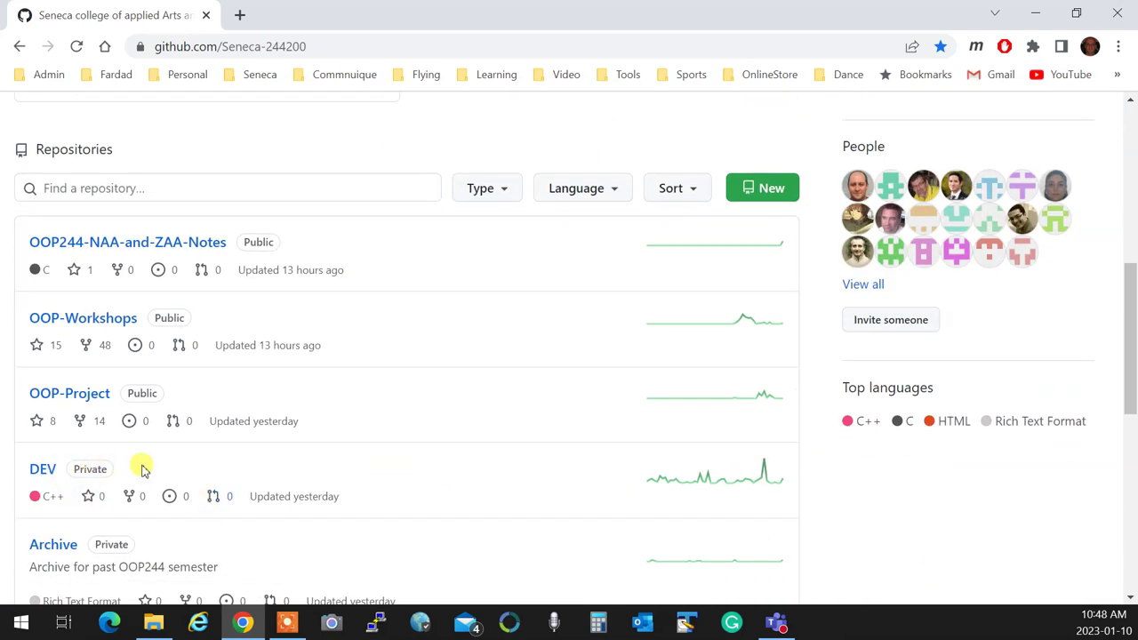
{"action": "scroll", "coordinate": [228, 478], "scroll_direction": "down", "scroll_amount": 2}
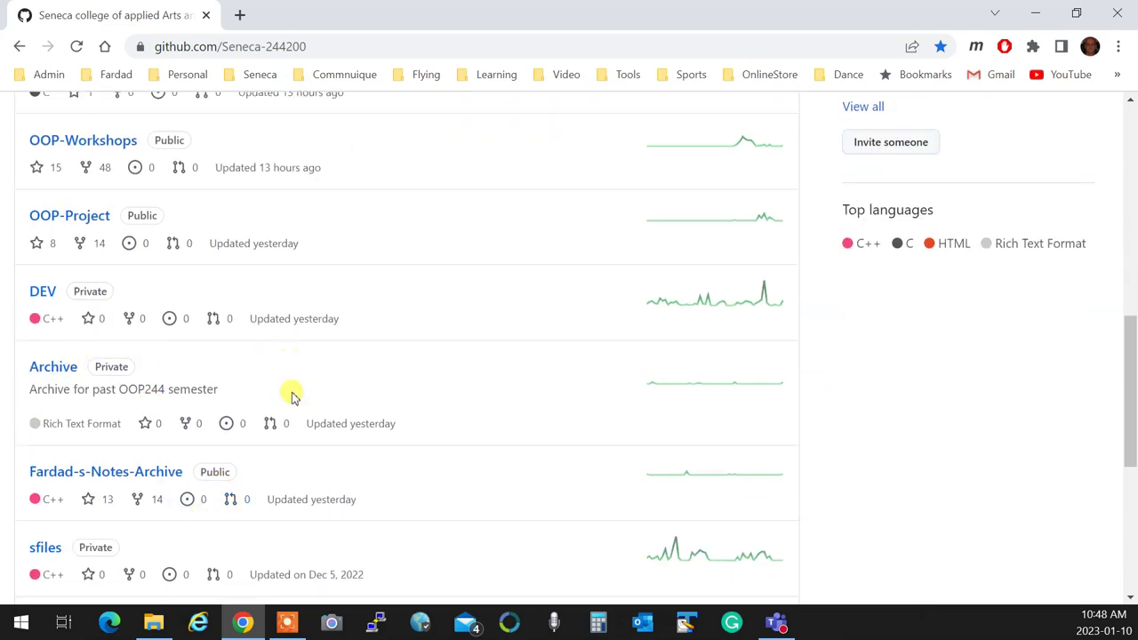
{"action": "scroll", "coordinate": [302, 449], "scroll_direction": "down", "scroll_amount": 2}
{"action": "scroll", "coordinate": [313, 411], "scroll_direction": "up", "scroll_amount": 3}
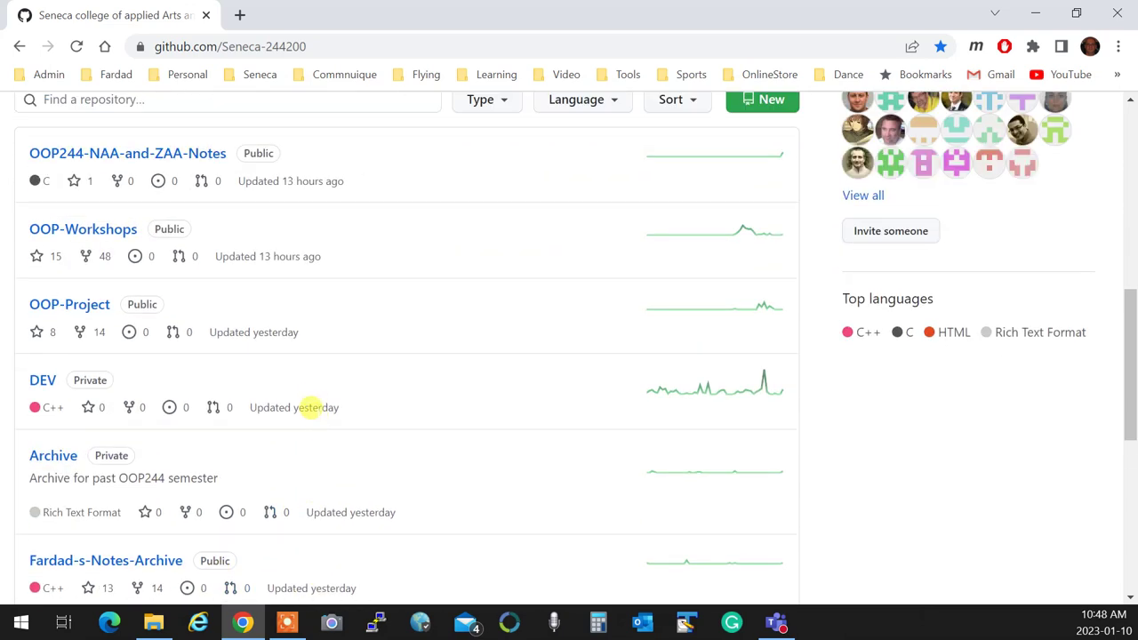
{"action": "mouse_move", "coordinate": [307, 403]}
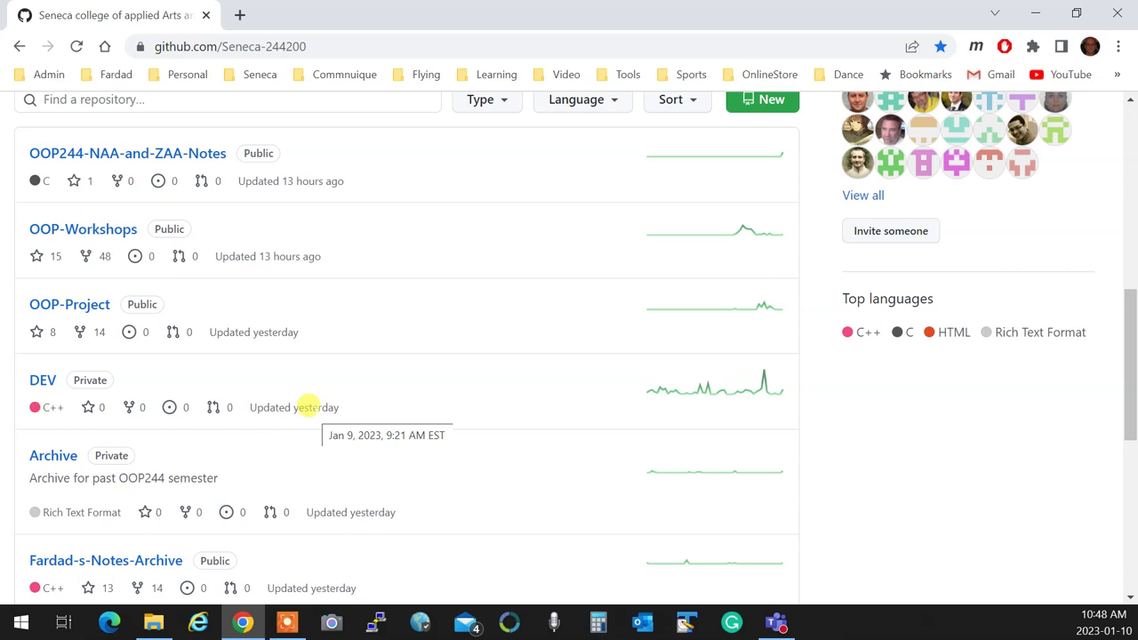
{"action": "scroll", "coordinate": [1023, 356], "scroll_direction": "up", "scroll_amount": 1}
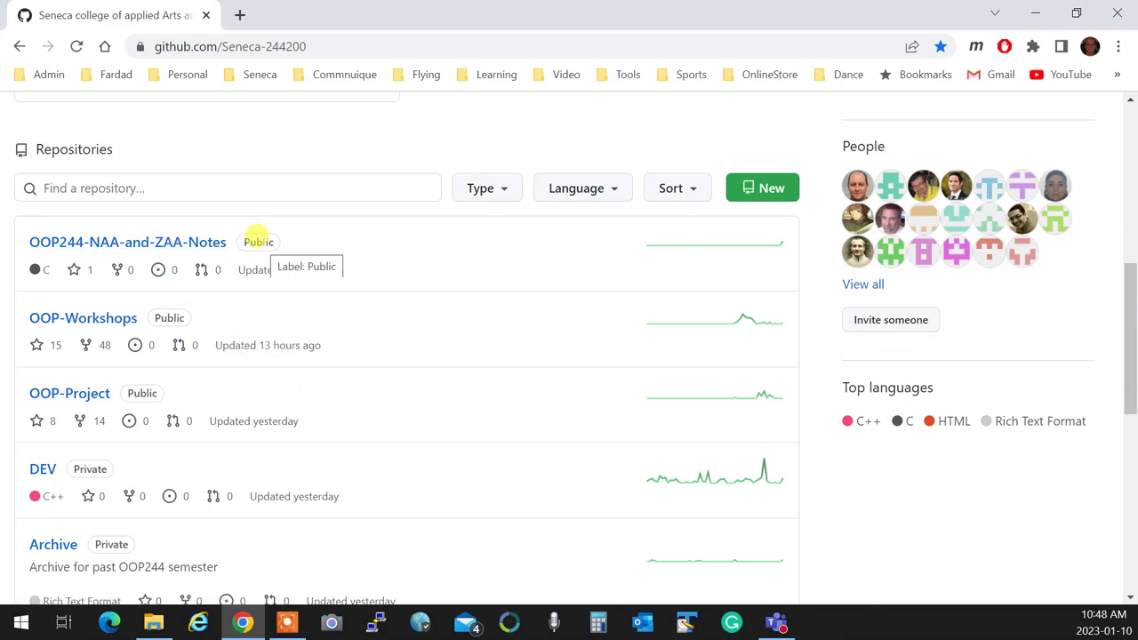
Open the OOP244-NAA-and-ZAA-Notes repository on GitHub and copy its SSH clone URL
{"action": "left_click", "coordinate": [204, 243]}
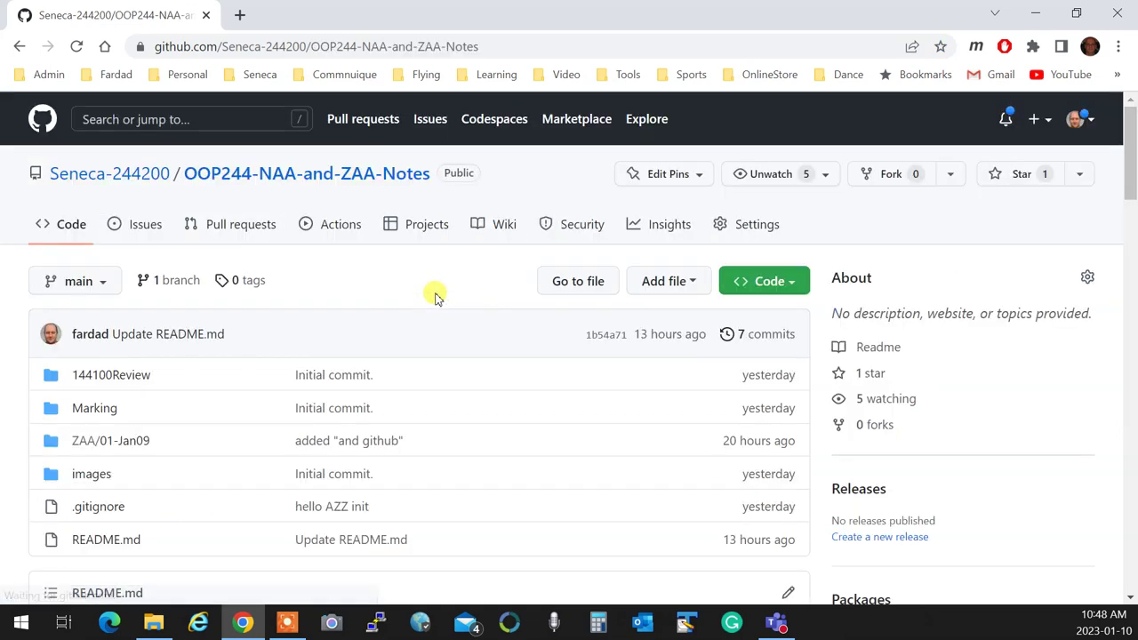
{"action": "left_click", "coordinate": [794, 283]}
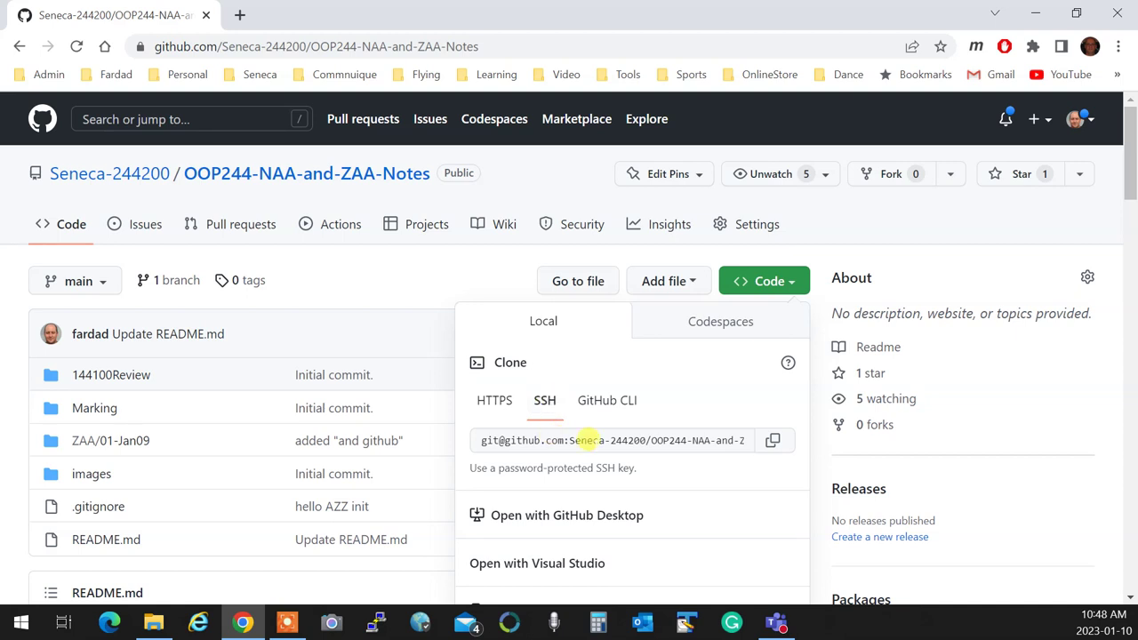
{"action": "left_click", "coordinate": [771, 443]}
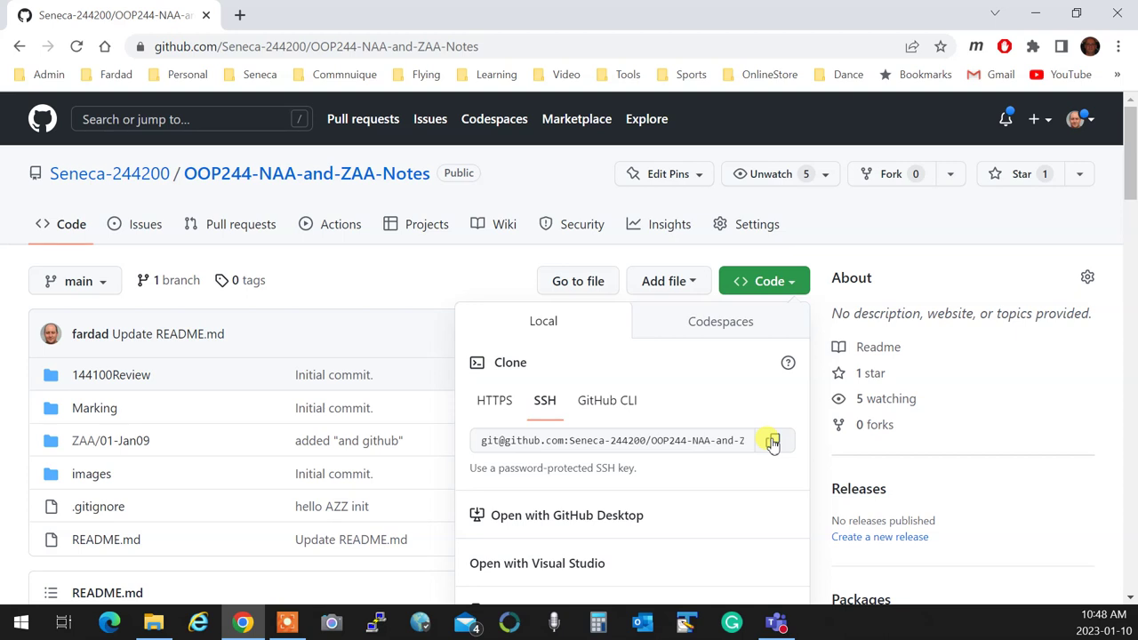
{"action": "left_click", "coordinate": [537, 44]}
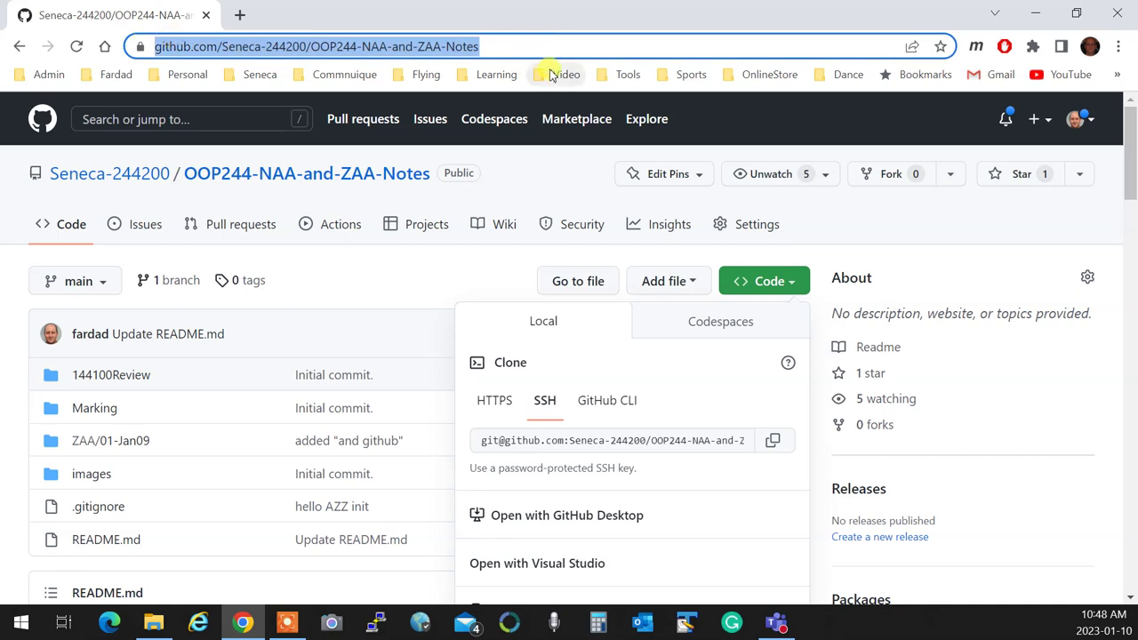
{"action": "left_click", "coordinate": [793, 446]}
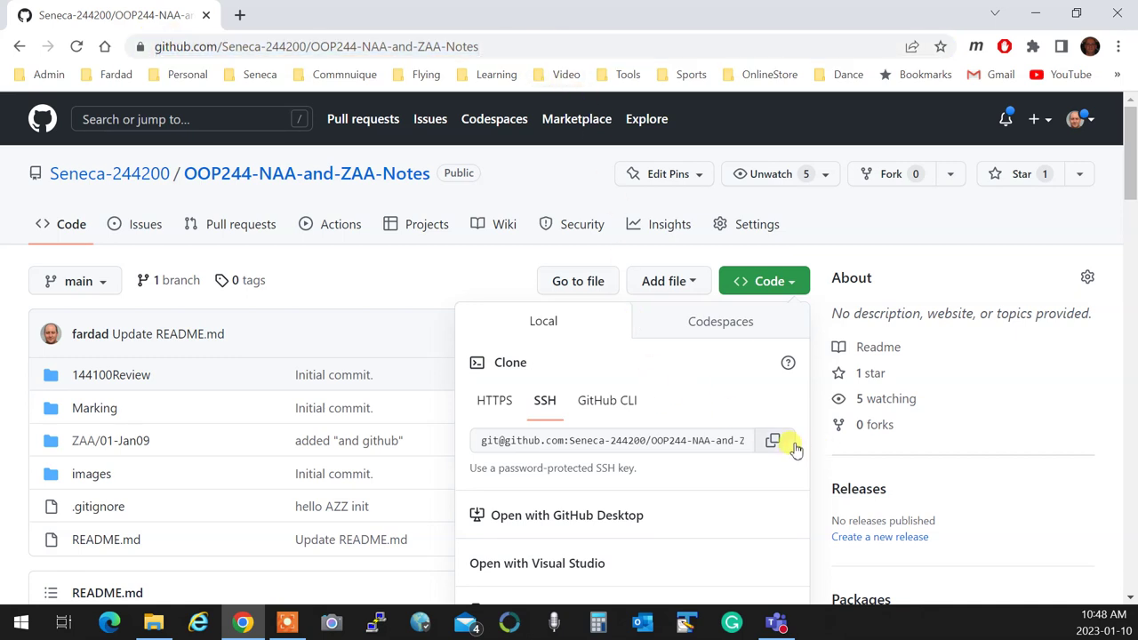
{"action": "left_click", "coordinate": [790, 444]}
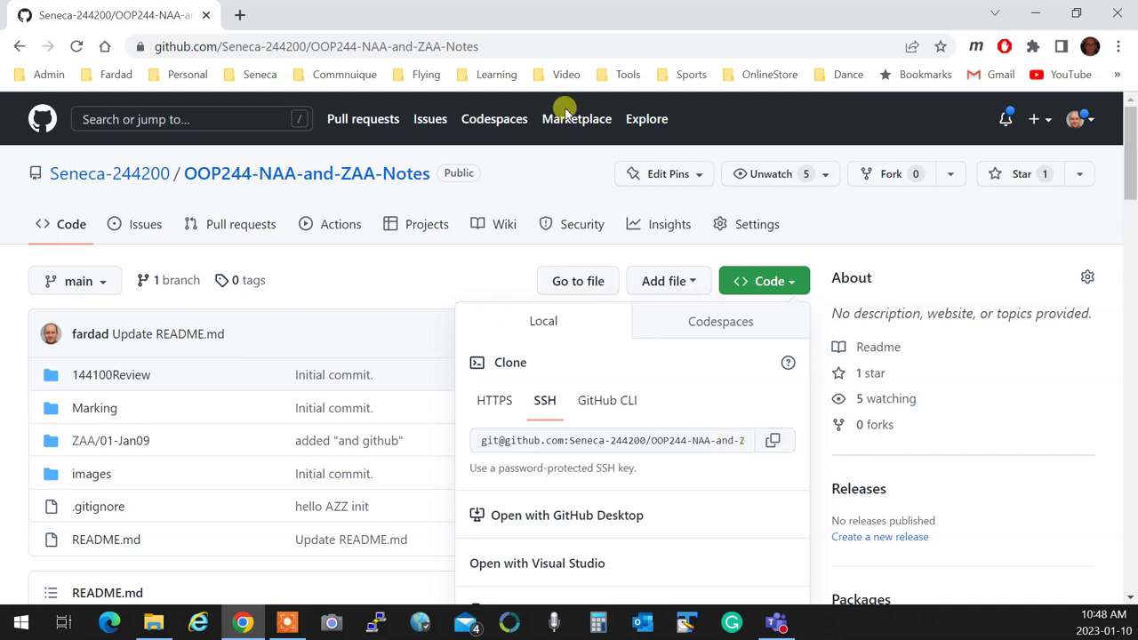
Switch to File Explorer and clone the repository from the copied SSH URL into the 2231 folder with TortoiseGit
{"action": "left_click", "coordinate": [1028, 16]}
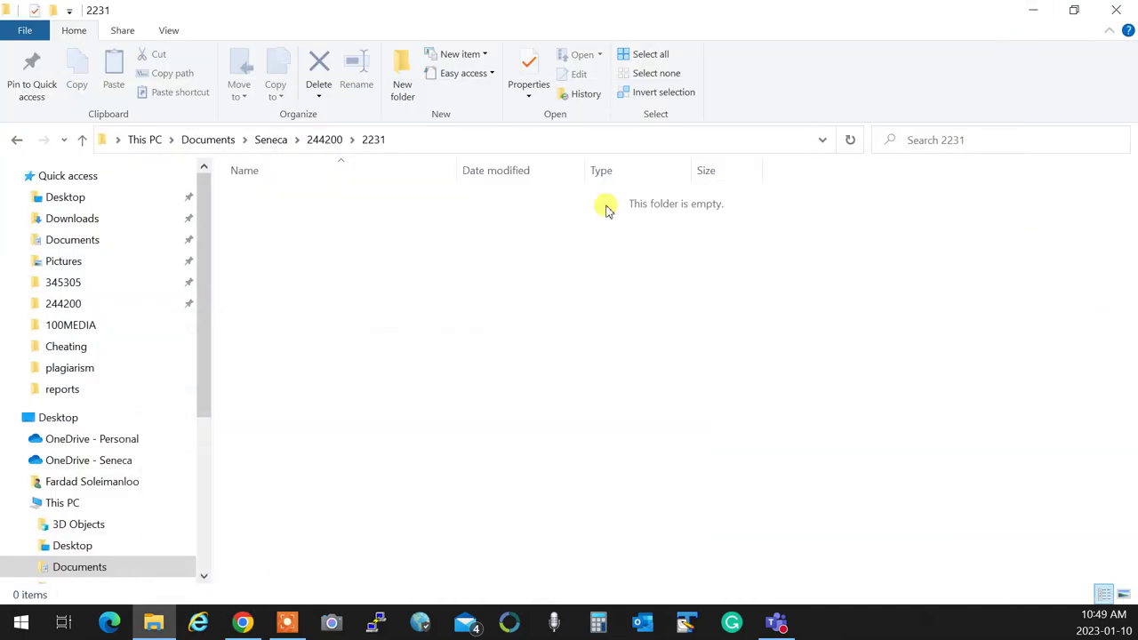
{"action": "right_click", "coordinate": [401, 252]}
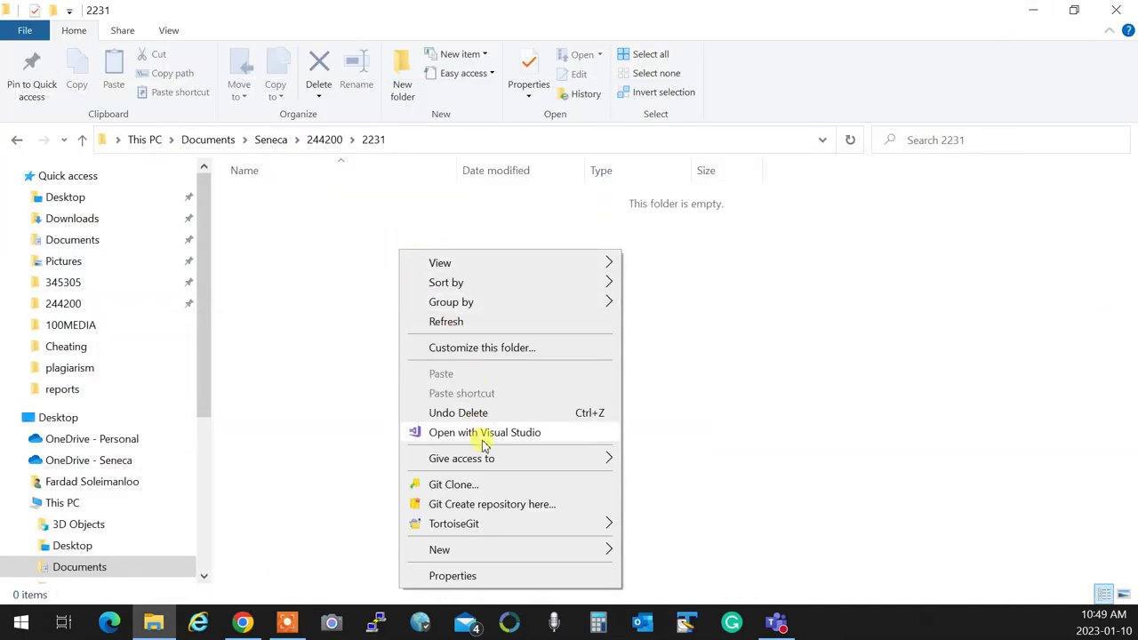
{"action": "left_click", "coordinate": [484, 485]}
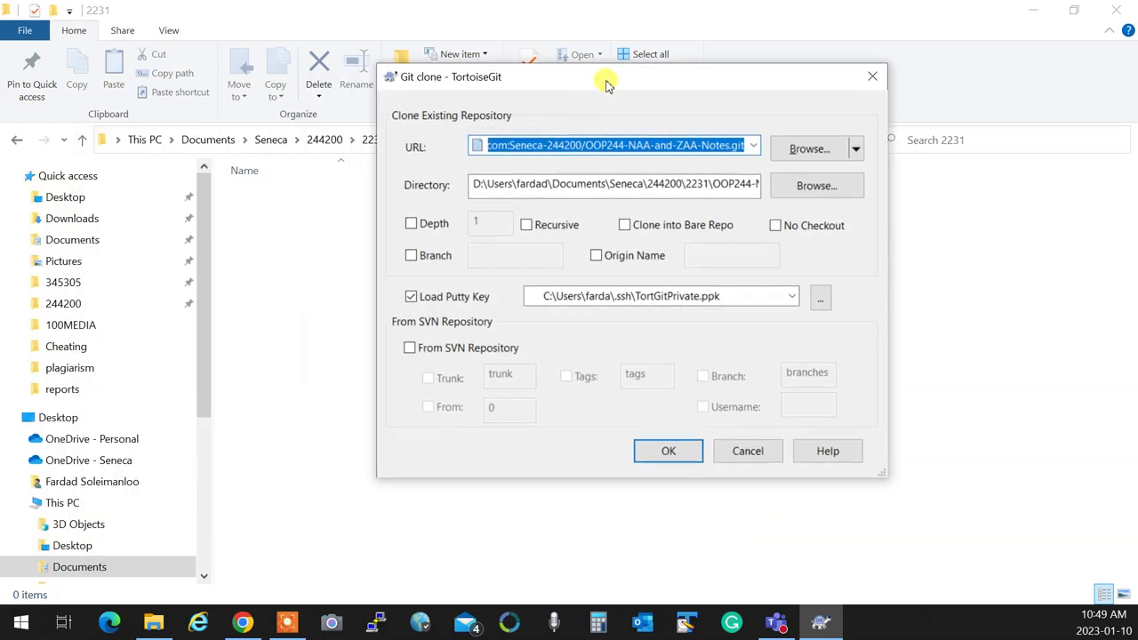
{"action": "left_click", "coordinate": [578, 144]}
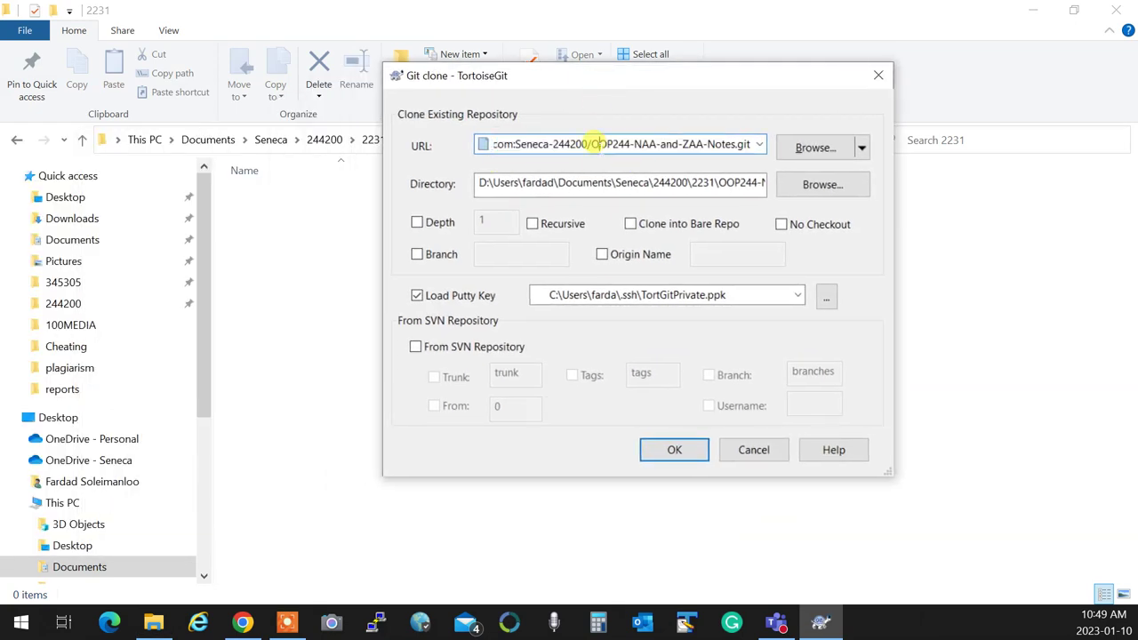
{"action": "key", "text": "Home"}
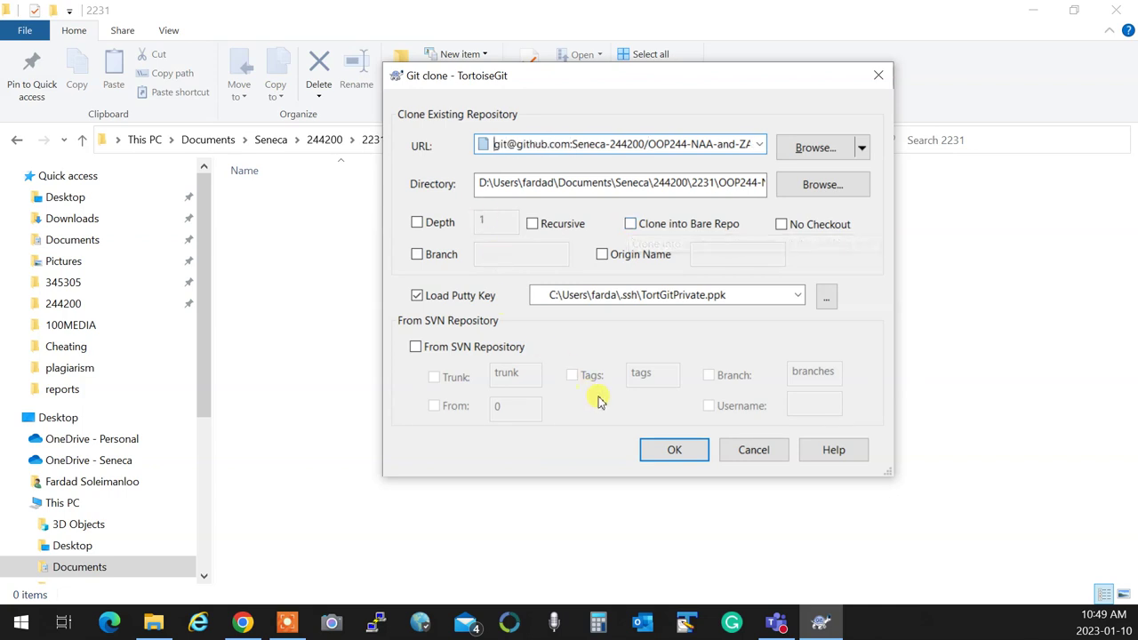
{"action": "left_click", "coordinate": [673, 450]}
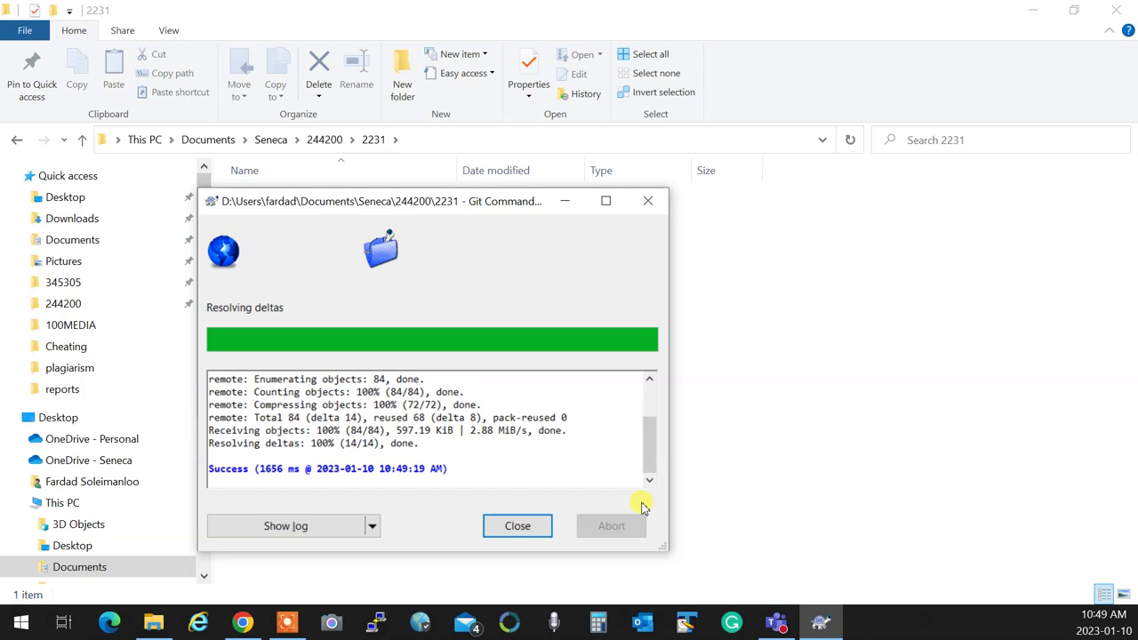
{"action": "left_click", "coordinate": [540, 526]}
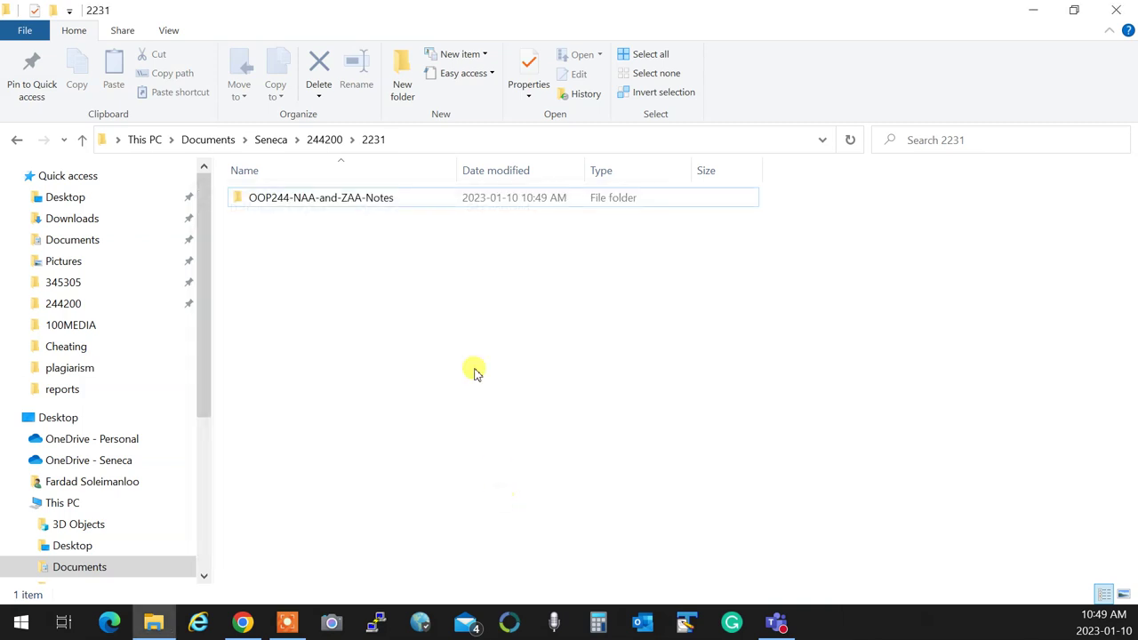
Open the cloned OOP244-NAA-and-ZAA-Notes folder and examine its .gitignore file in TextPad
{"action": "double_click", "coordinate": [396, 203]}
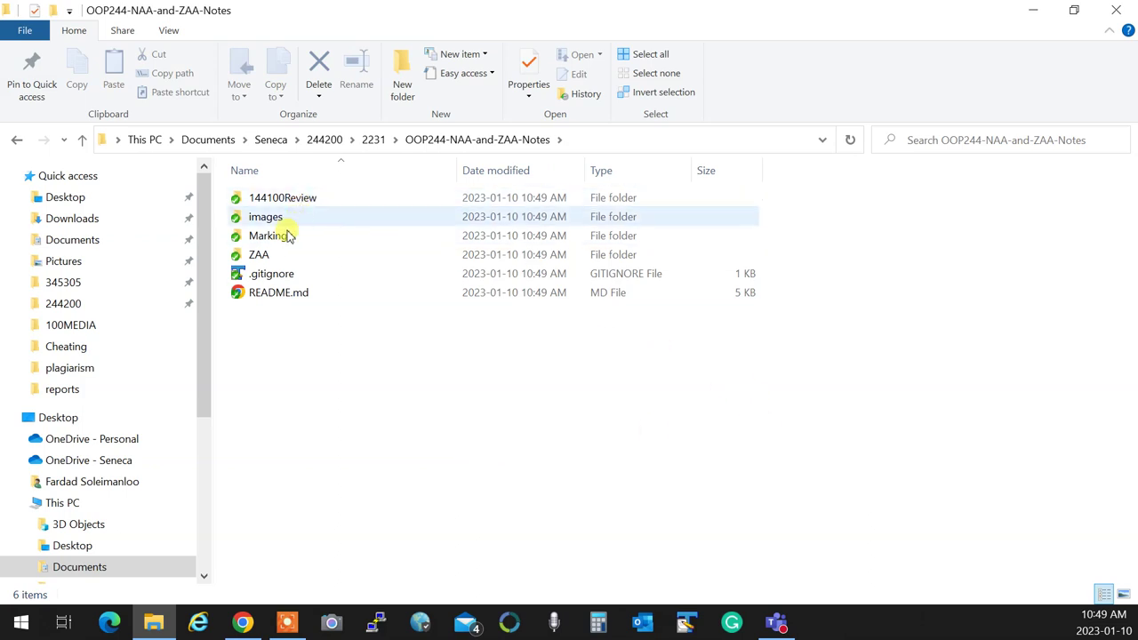
{"action": "double_click", "coordinate": [284, 275]}
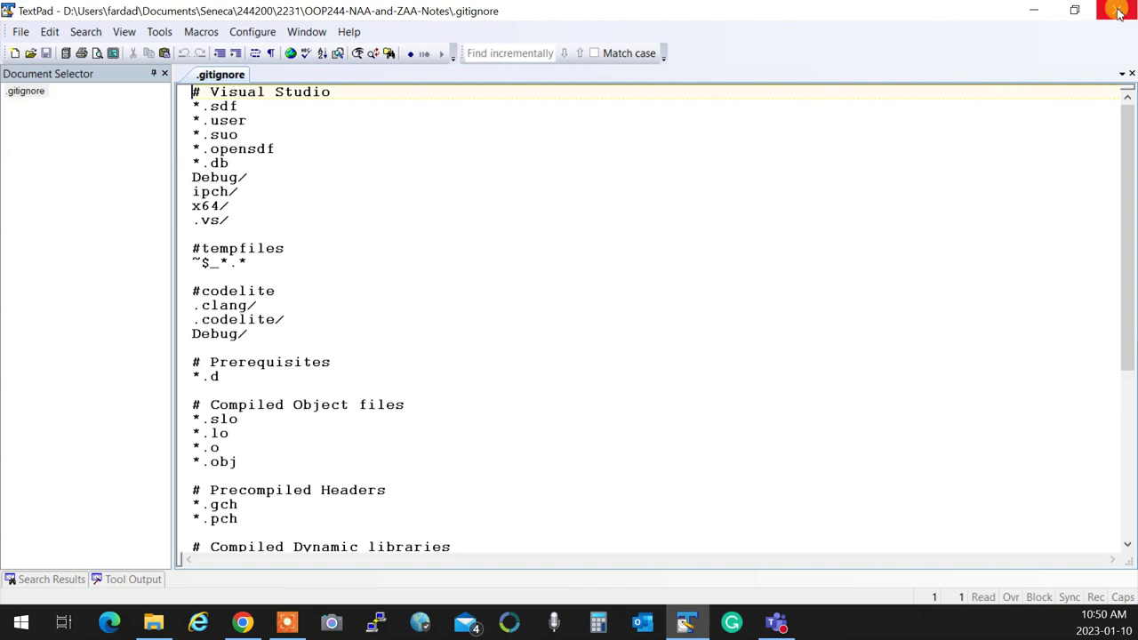
{"action": "left_click", "coordinate": [1034, 10]}
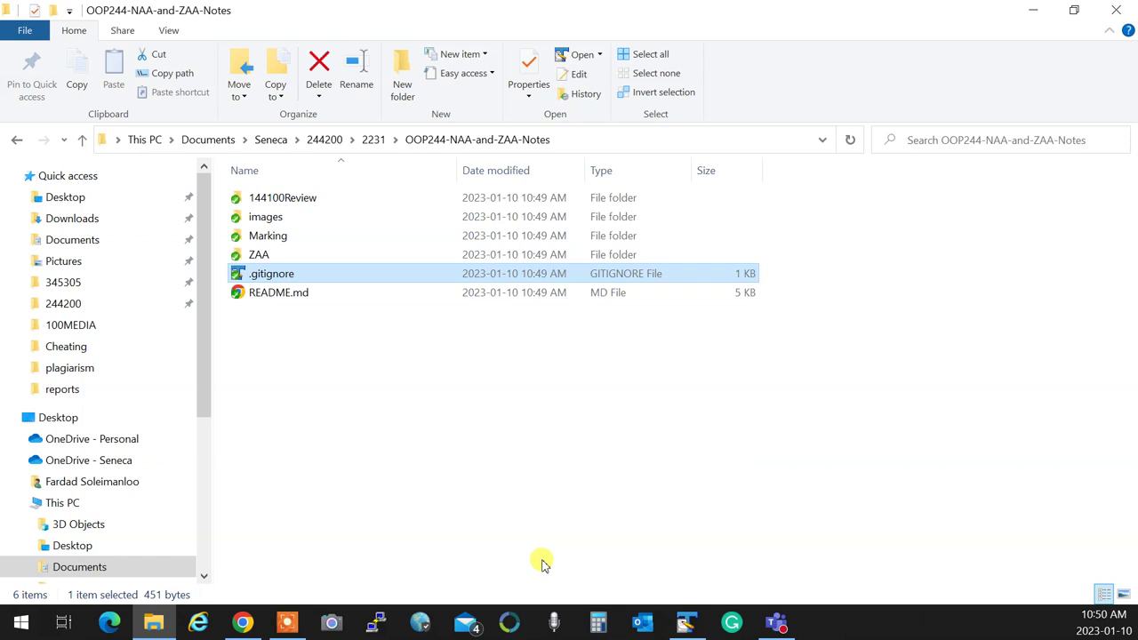
Create a folder named NAA inside the OOP244-NAA-and-ZAA-Notes folder
{"action": "left_click", "coordinate": [435, 398]}
{"action": "key", "text": "ctrl+shift+n"}
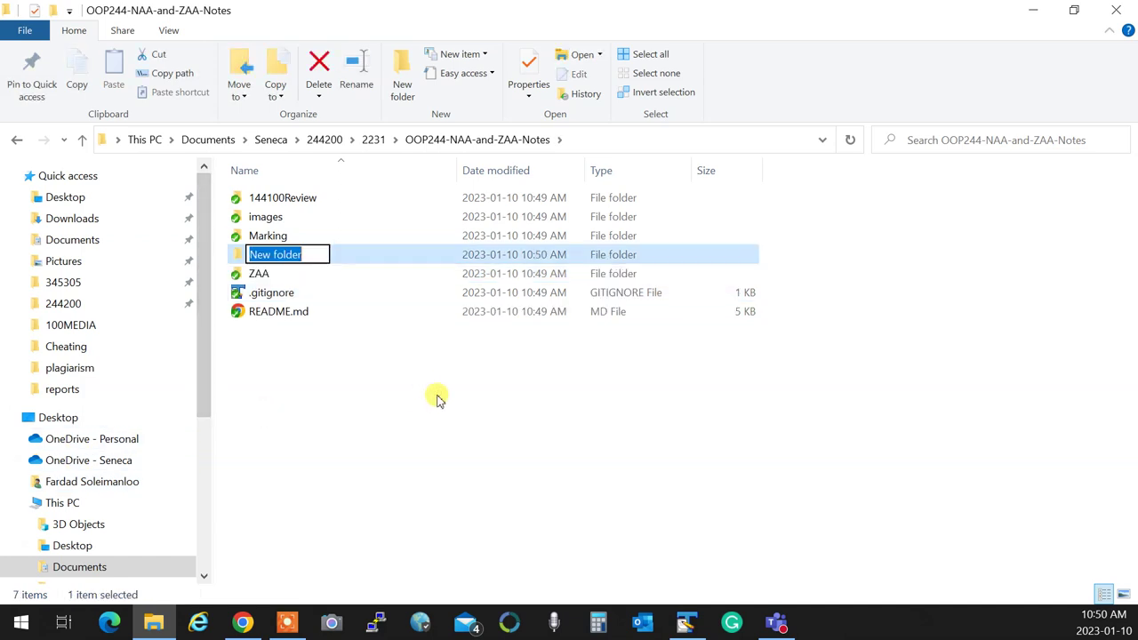
{"action": "type", "text": "NAA"}
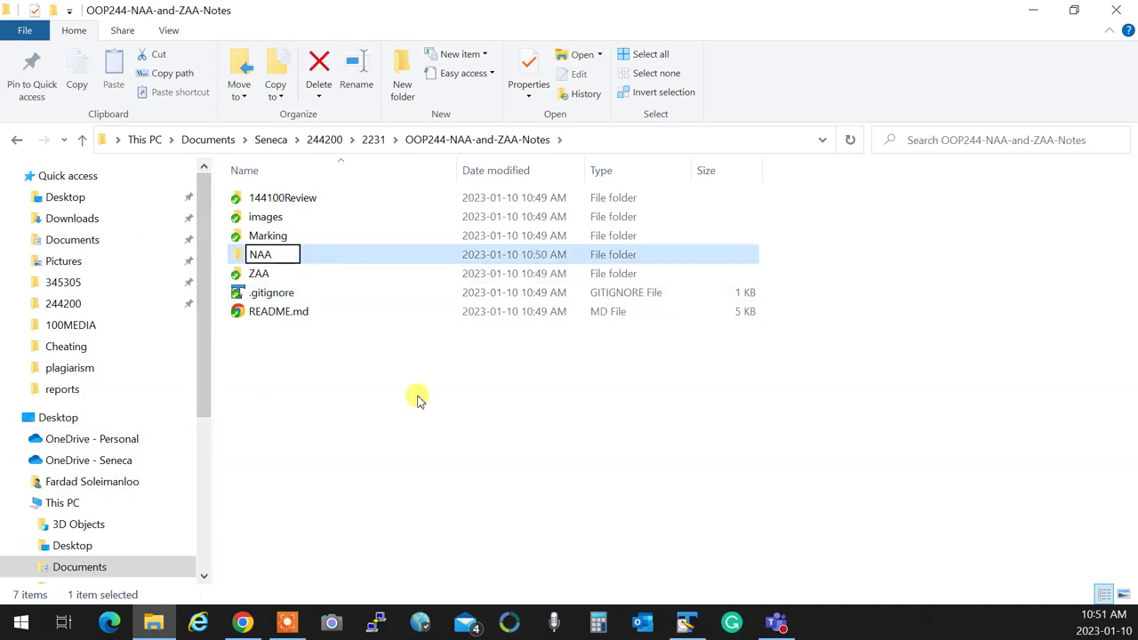
{"action": "left_click", "coordinate": [473, 480]}
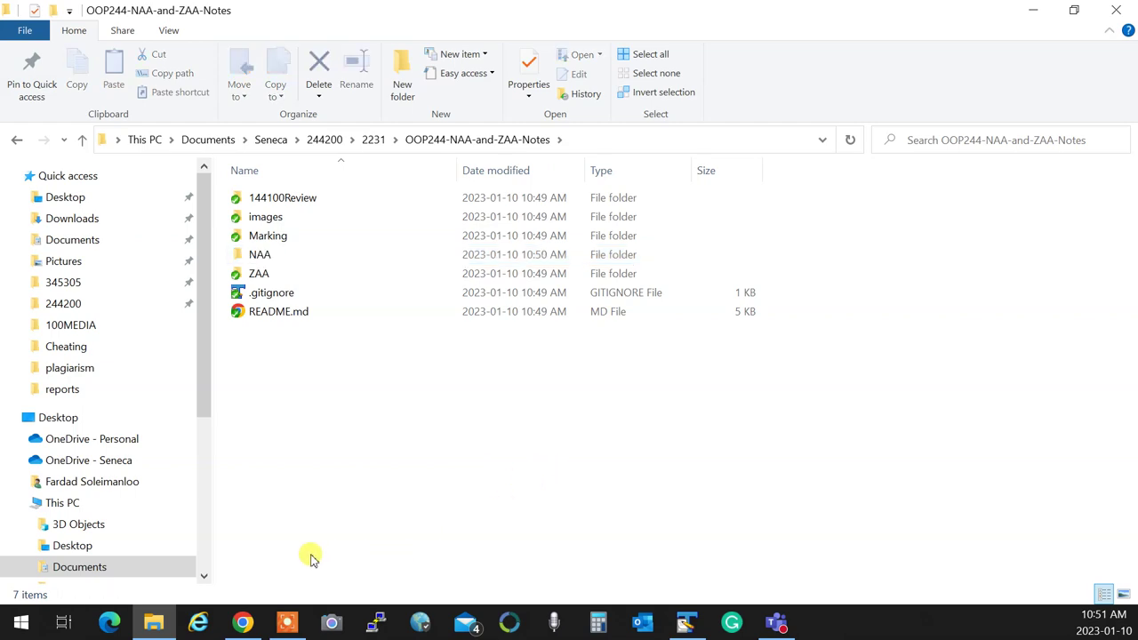
Switch to Visual Studio 2022 and start a new project from the C++ Empty Project template
{"action": "left_click", "coordinate": [17, 622]}
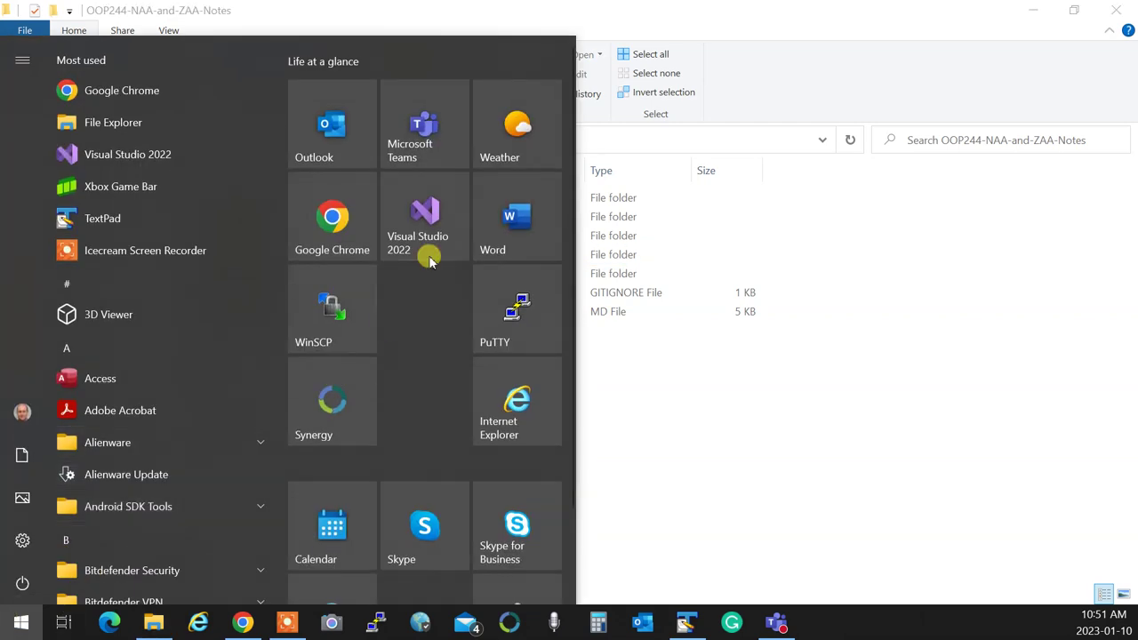
{"action": "key", "text": "Escape"}
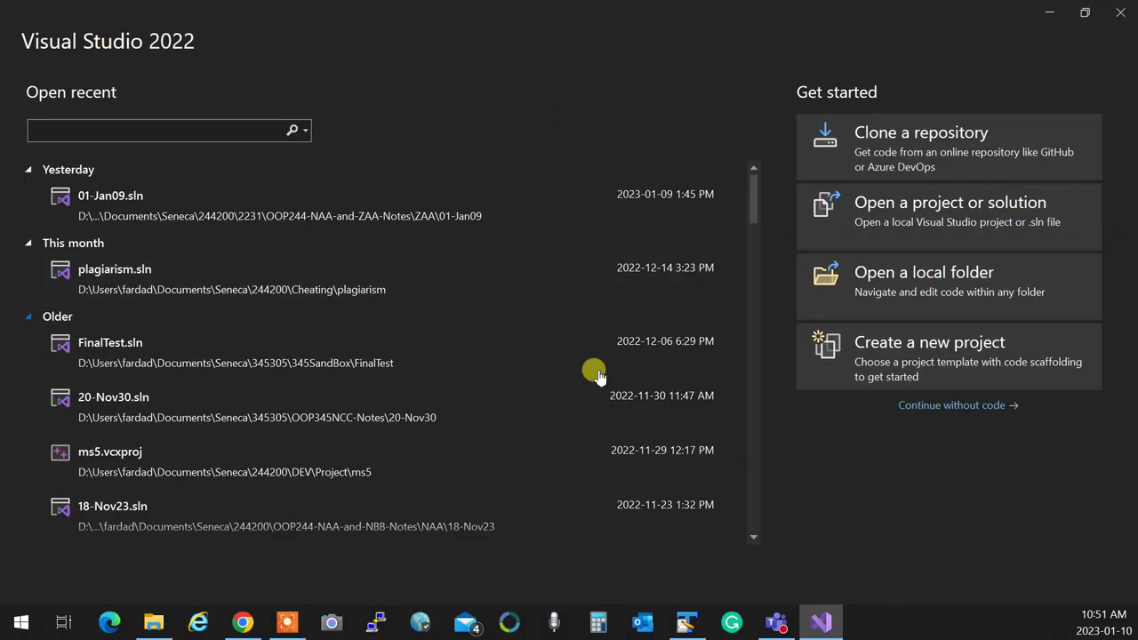
{"action": "left_click", "coordinate": [913, 365]}
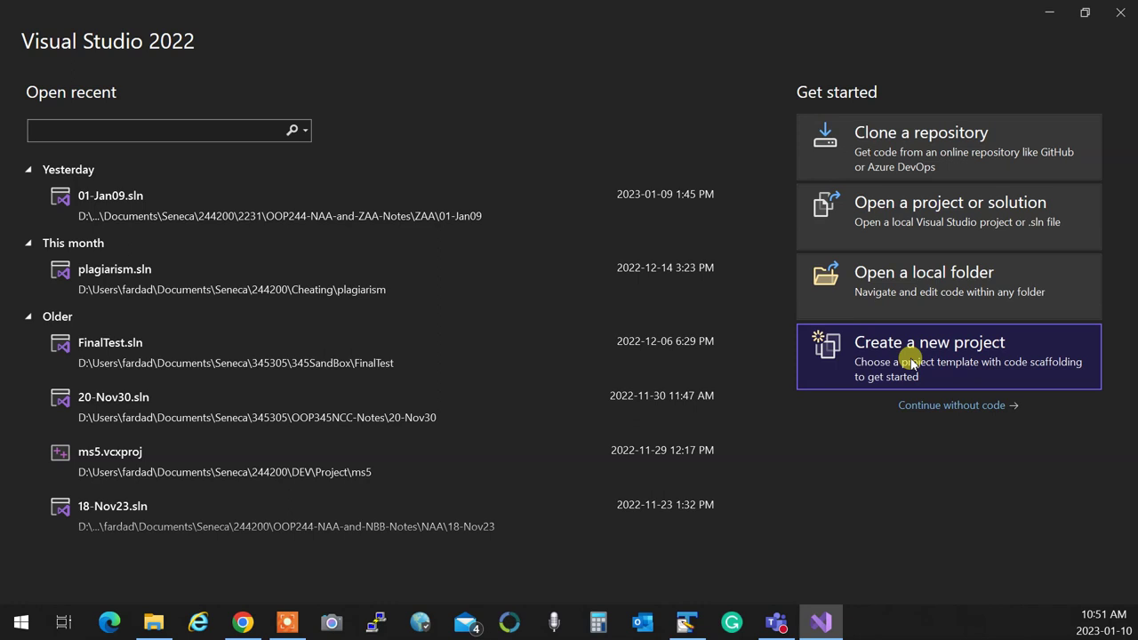
{"action": "left_click", "coordinate": [911, 365]}
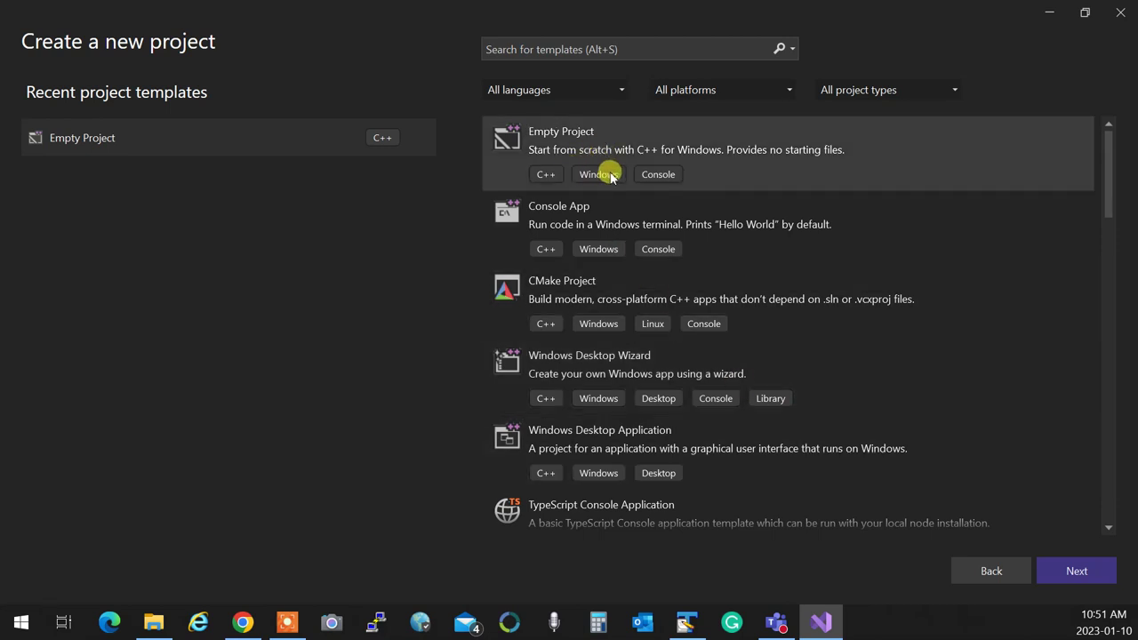
{"action": "left_click", "coordinate": [667, 162]}
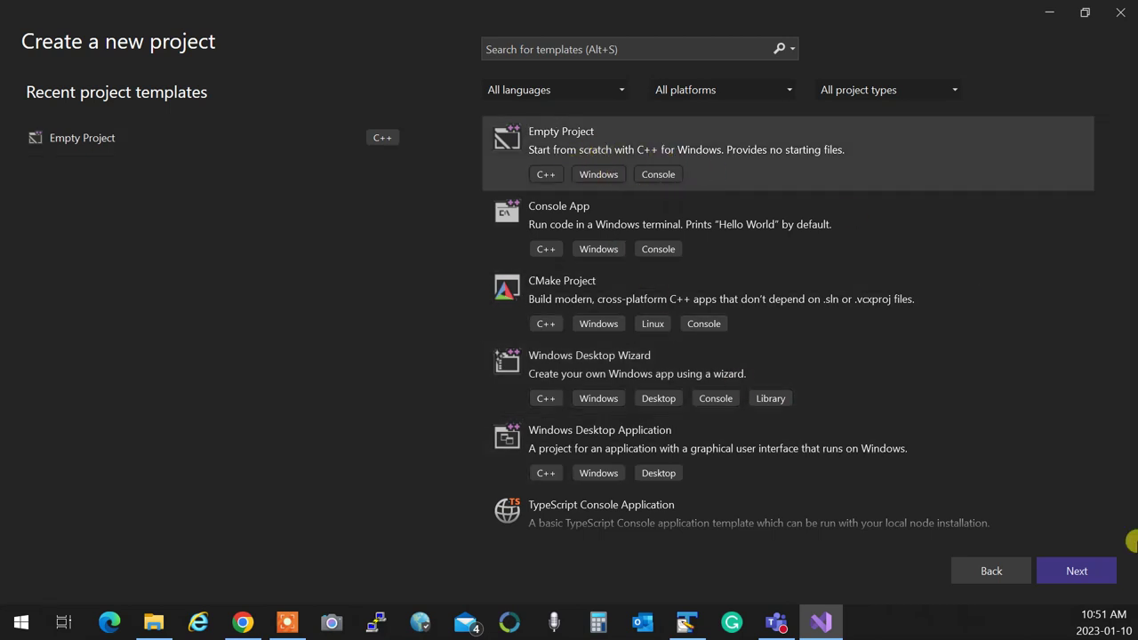
{"action": "left_click", "coordinate": [1077, 574]}
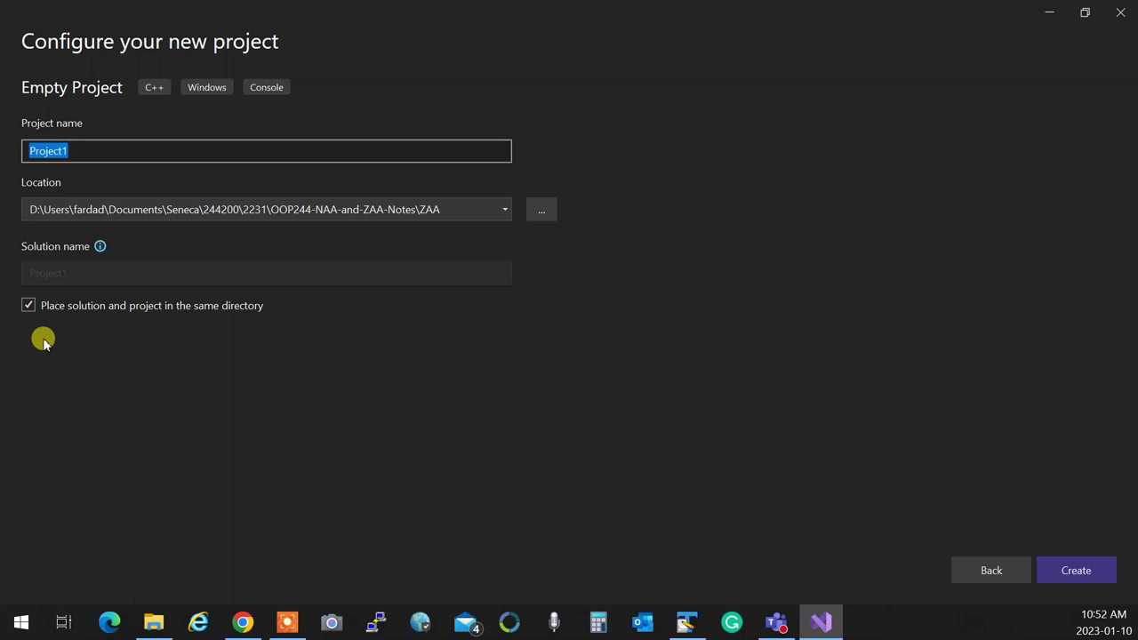
Set the new project's location to the NAA folder inside OOP244-NAA-and-ZAA-Notes
{"action": "left_click", "coordinate": [542, 210]}
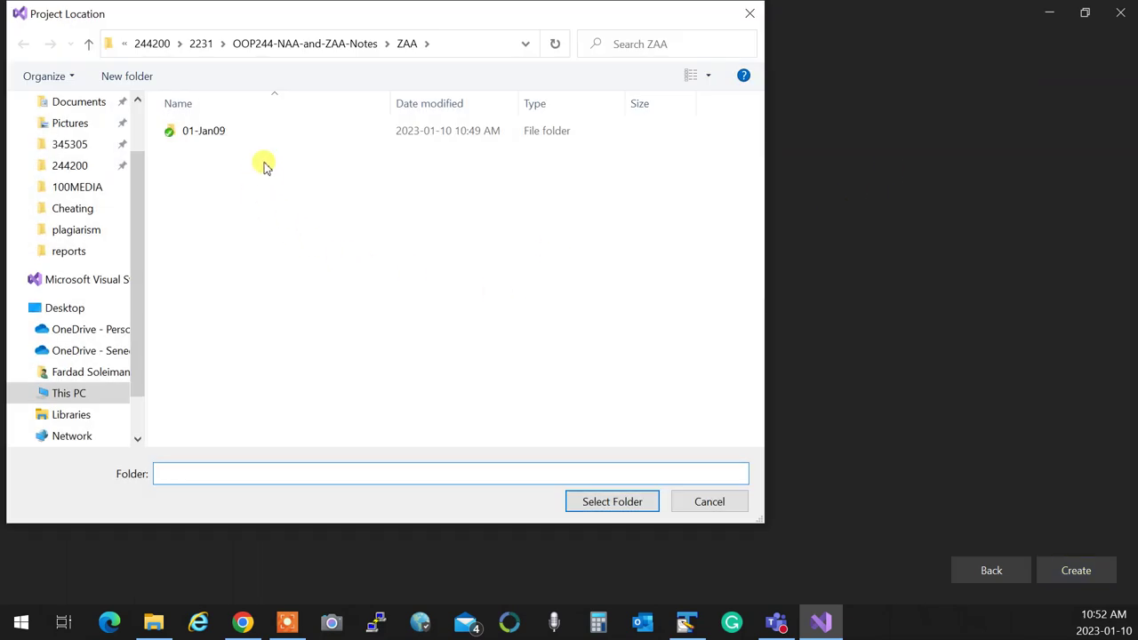
{"action": "left_click", "coordinate": [355, 44]}
{"action": "double_click", "coordinate": [225, 194]}
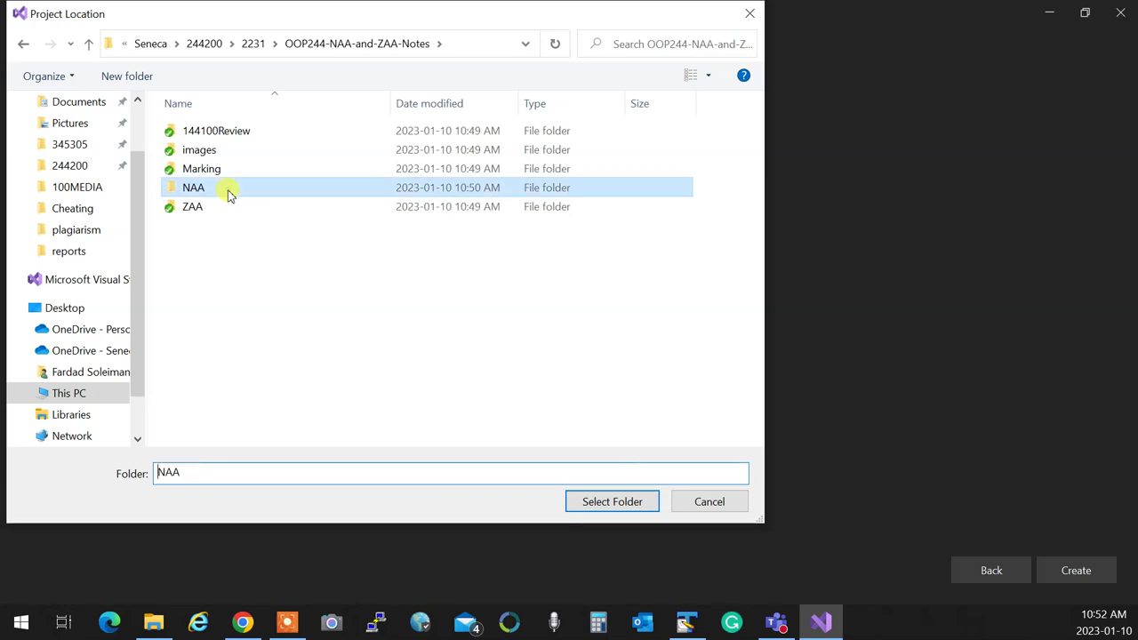
{"action": "left_click", "coordinate": [600, 507]}
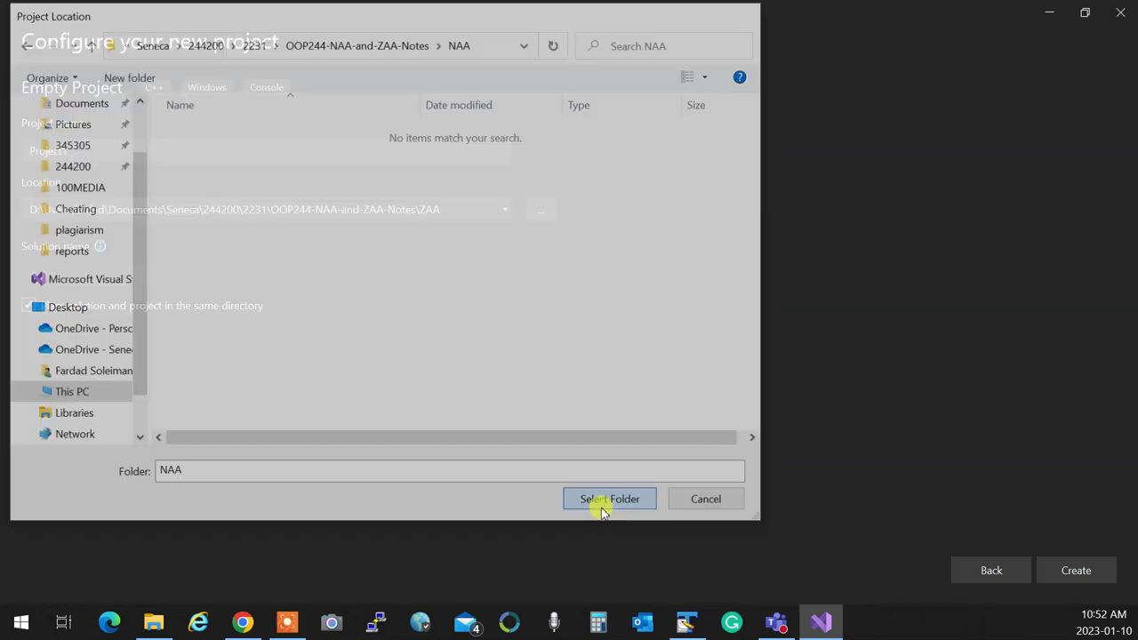
Name the project 01-Jan10 and create it
{"action": "double_click", "coordinate": [80, 147]}
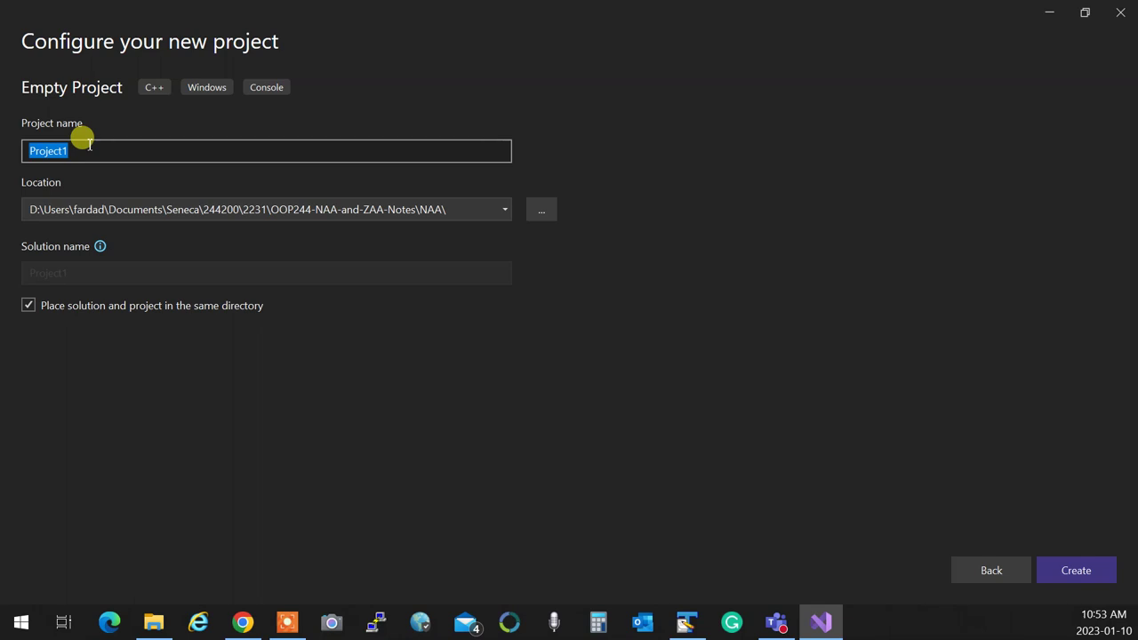
{"action": "type", "text": "01"}
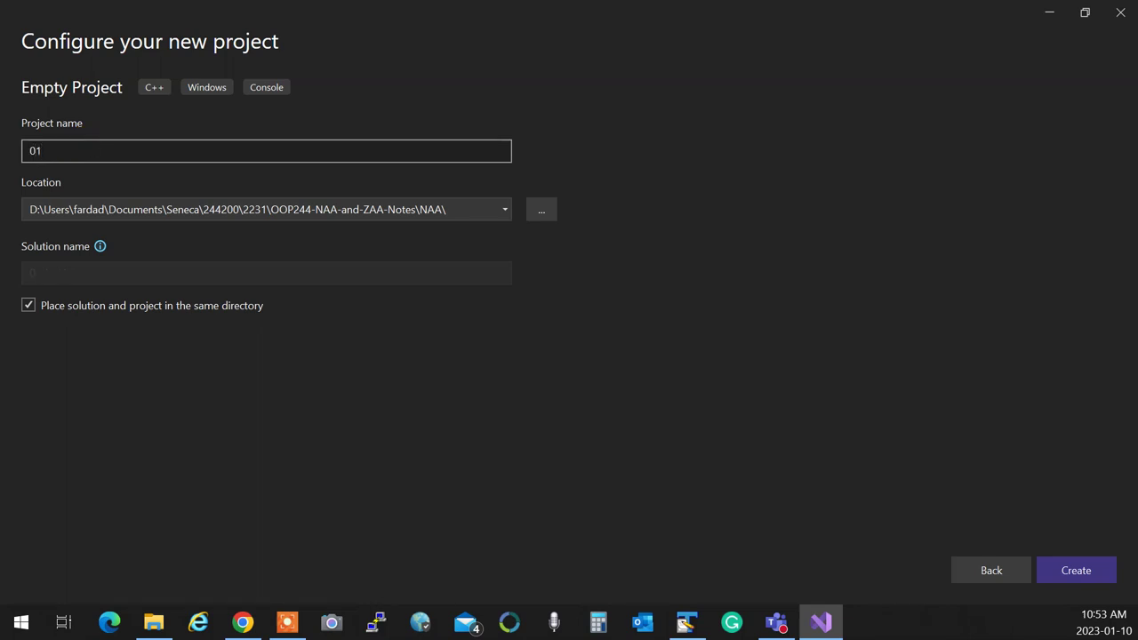
{"action": "type", "text": "-Jan10"}
{"action": "left_click", "coordinate": [1052, 578]}
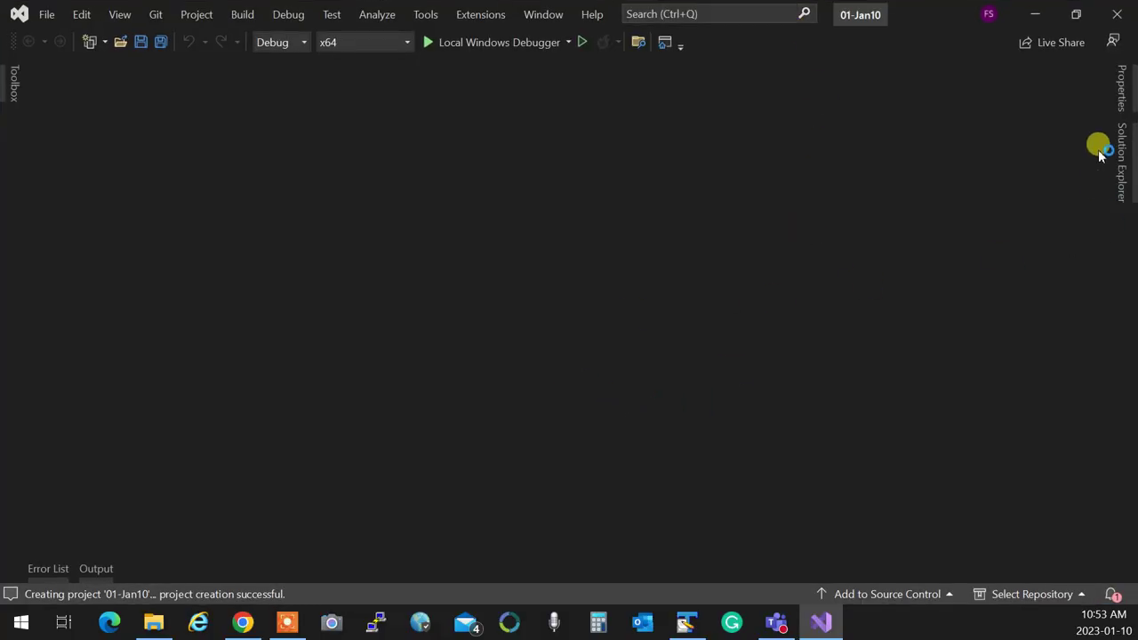
Add a new C++ file named prg.cpp to the Source Files of the 01-Jan10 project
{"action": "mouse_move", "coordinate": [1127, 167]}
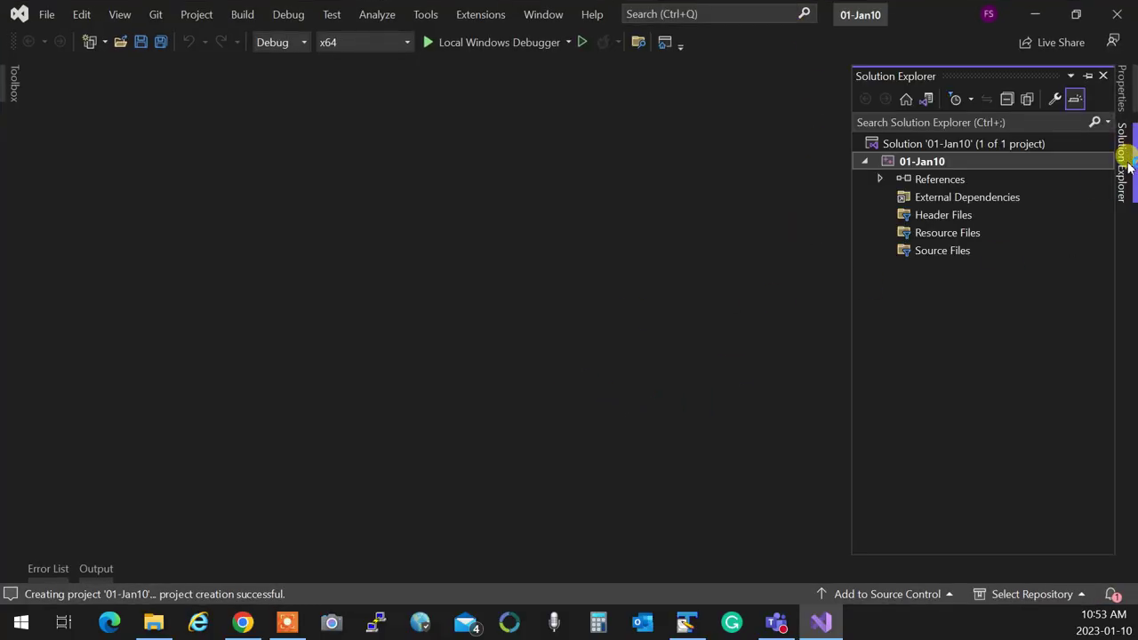
{"action": "left_click", "coordinate": [937, 249]}
{"action": "right_click", "coordinate": [937, 250]}
{"action": "mouse_move", "coordinate": [933, 257]}
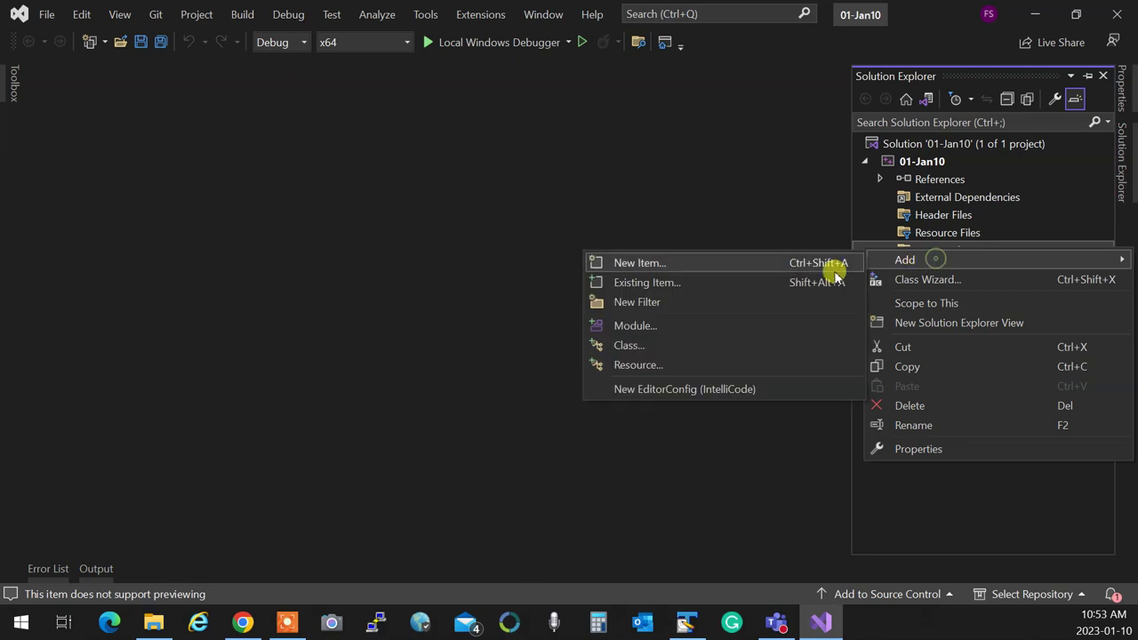
{"action": "left_click", "coordinate": [752, 260]}
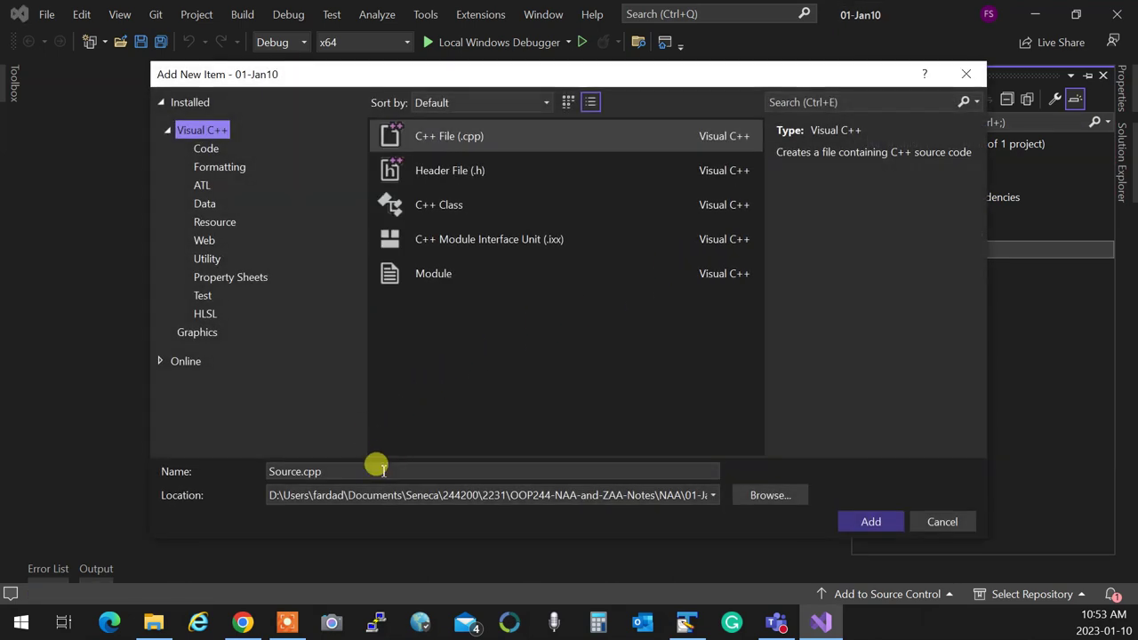
{"action": "left_click", "coordinate": [369, 469]}
{"action": "type", "text": "prg.cpp"}
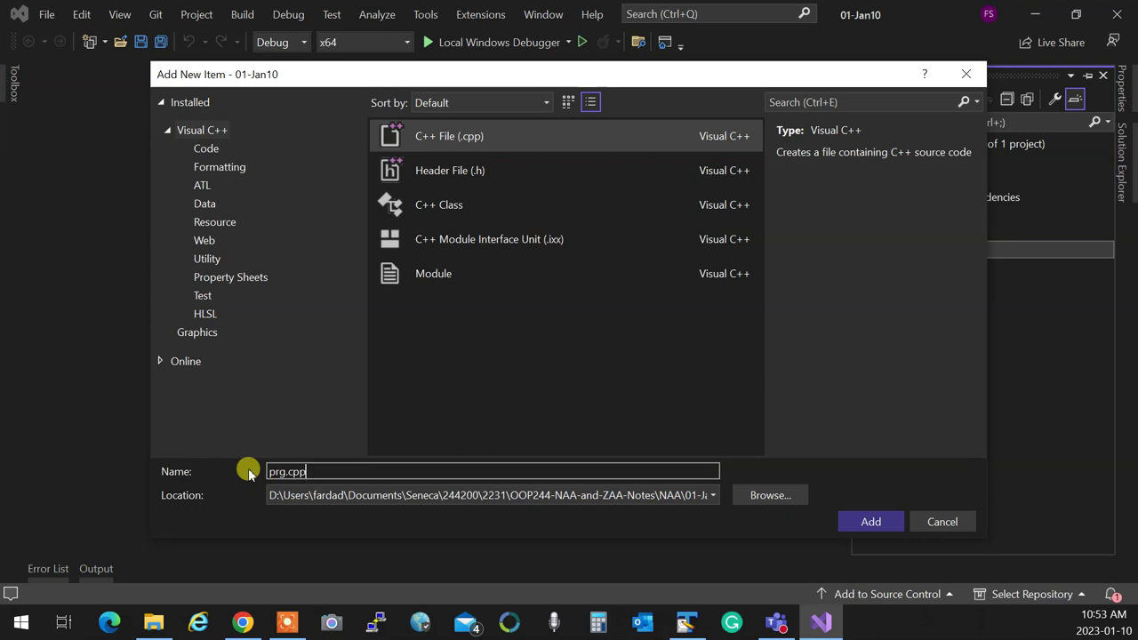
{"action": "key", "text": "Return"}
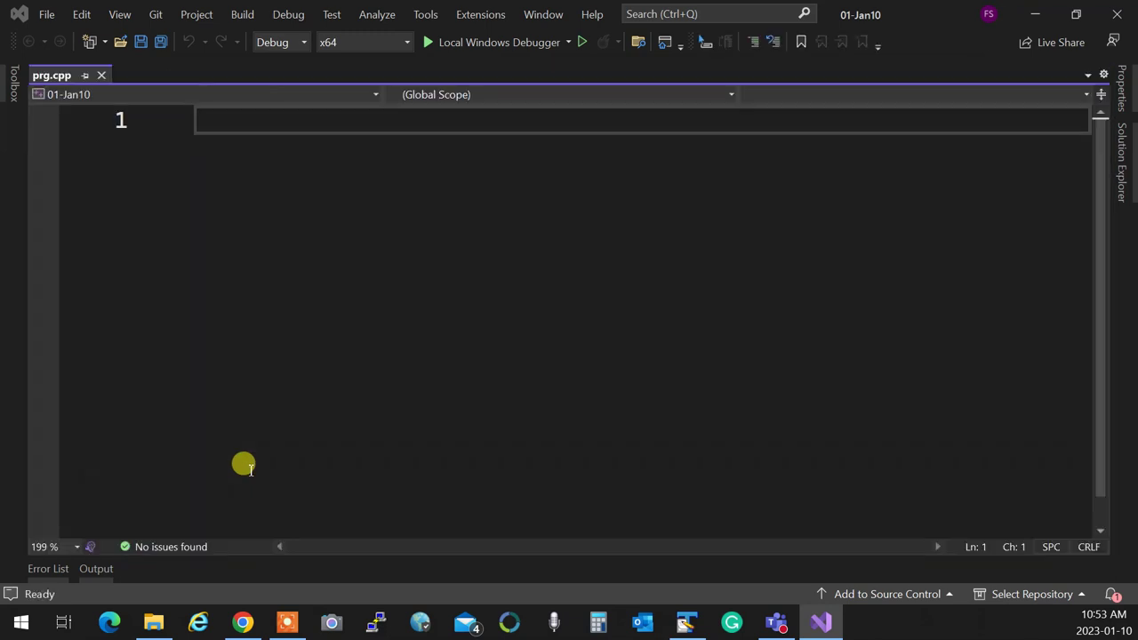
Write #include <iostream> as the first line of prg.cpp, with the editor zoom reduced to 150 %
{"action": "type", "text": "#i"}
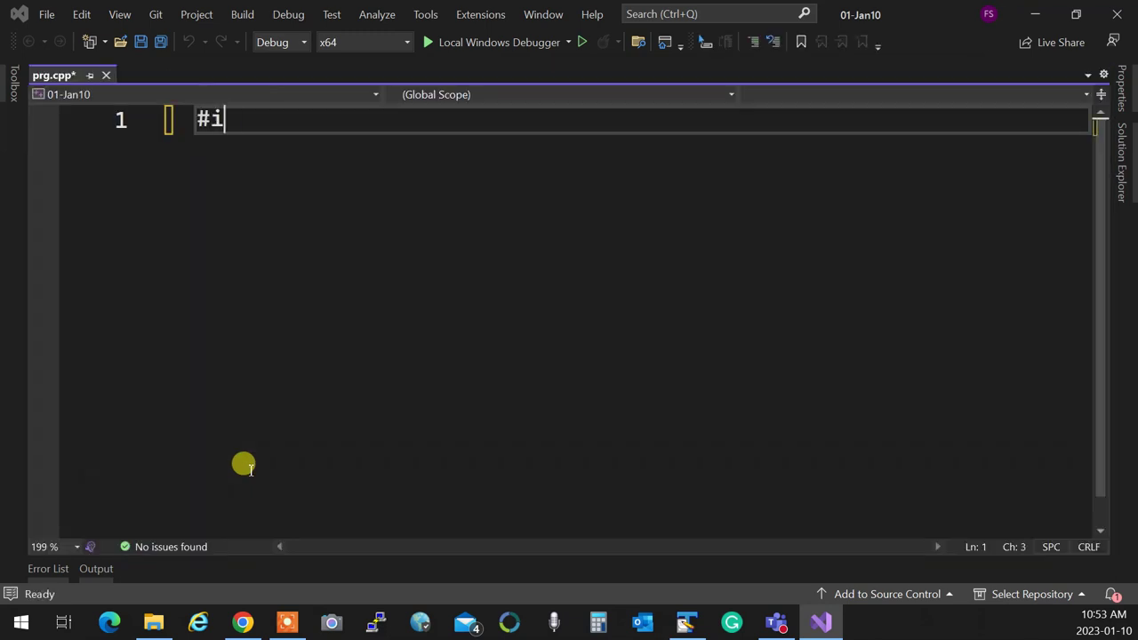
{"action": "type", "text": "nclude <>"}
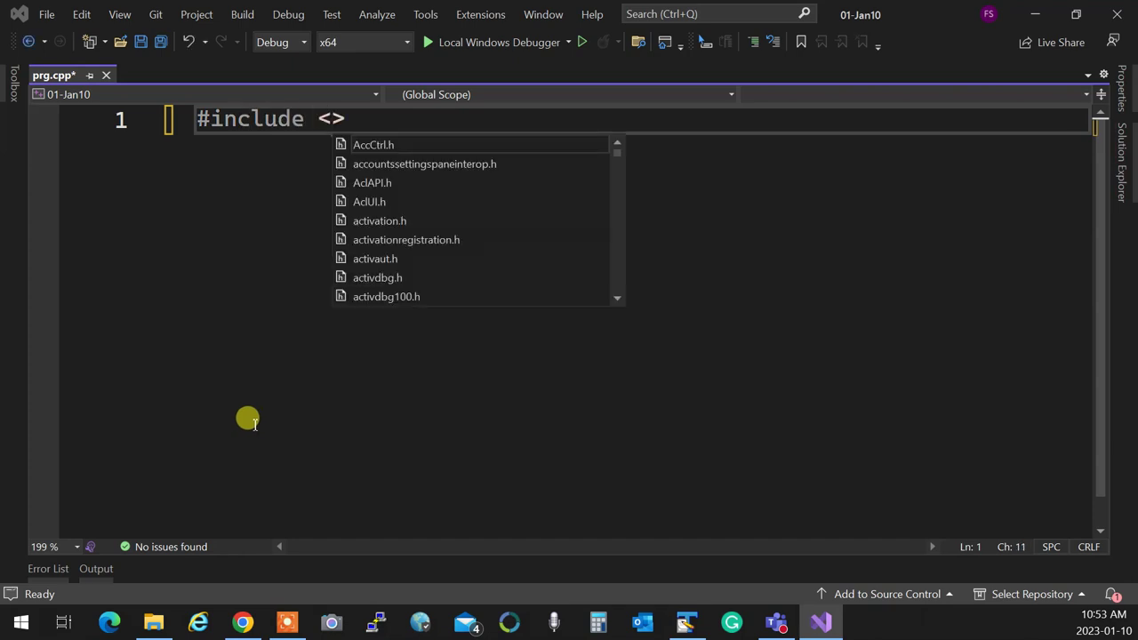
{"action": "scroll", "coordinate": [541, 381], "scroll_direction": "down", "scroll_amount": 2}
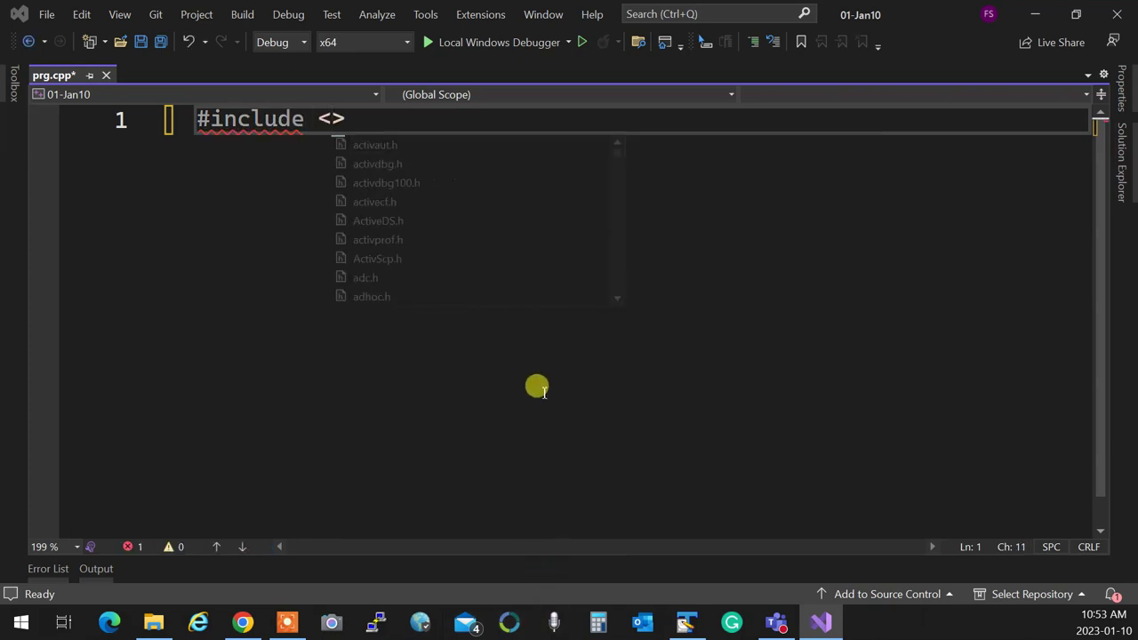
{"action": "key", "text": "Right"}
{"action": "scroll", "coordinate": [470, 409], "scroll_direction": "down", "scroll_amount": 1}
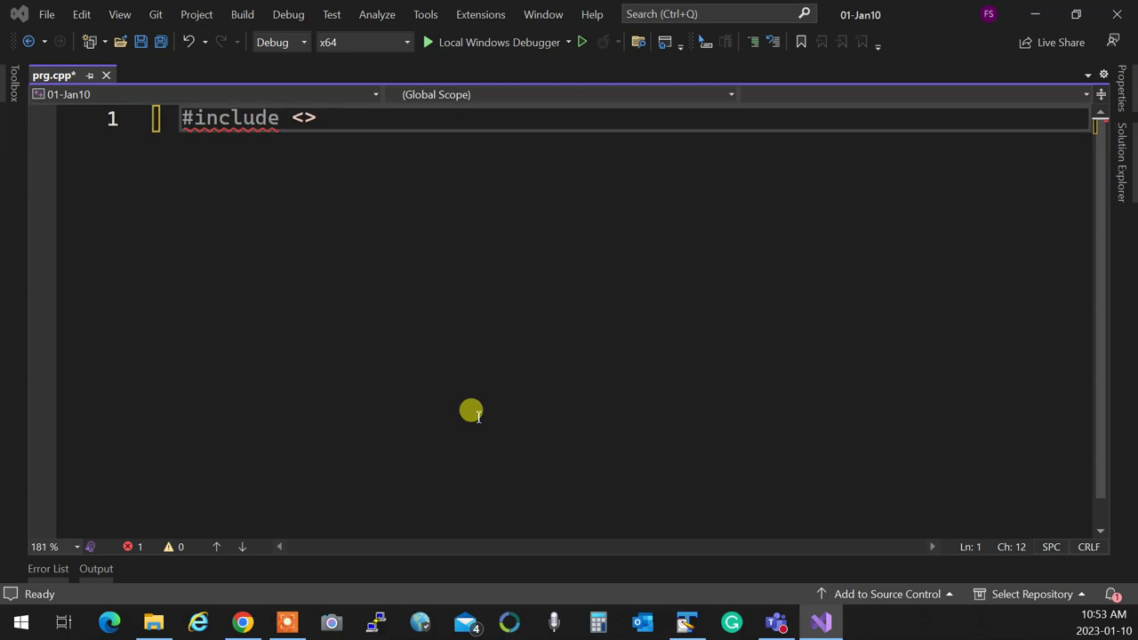
{"action": "scroll", "coordinate": [478, 416], "scroll_direction": "down", "scroll_amount": 1}
{"action": "scroll", "coordinate": [478, 418], "scroll_direction": "down", "scroll_amount": 1}
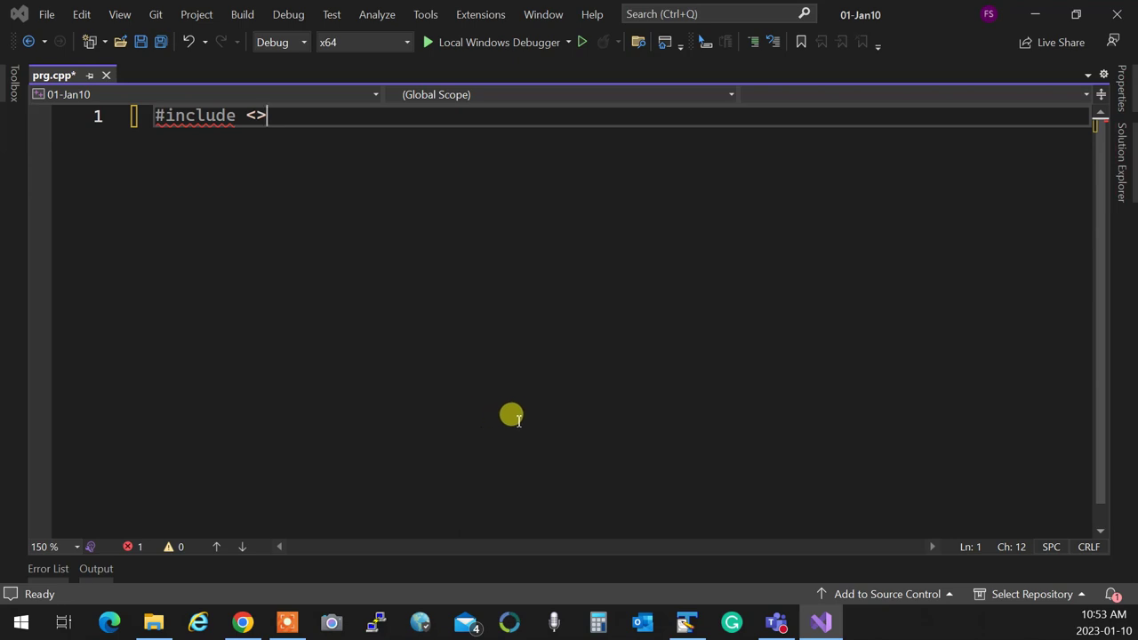
{"action": "left_click", "coordinate": [255, 116]}
{"action": "type", "text": "iostream"}
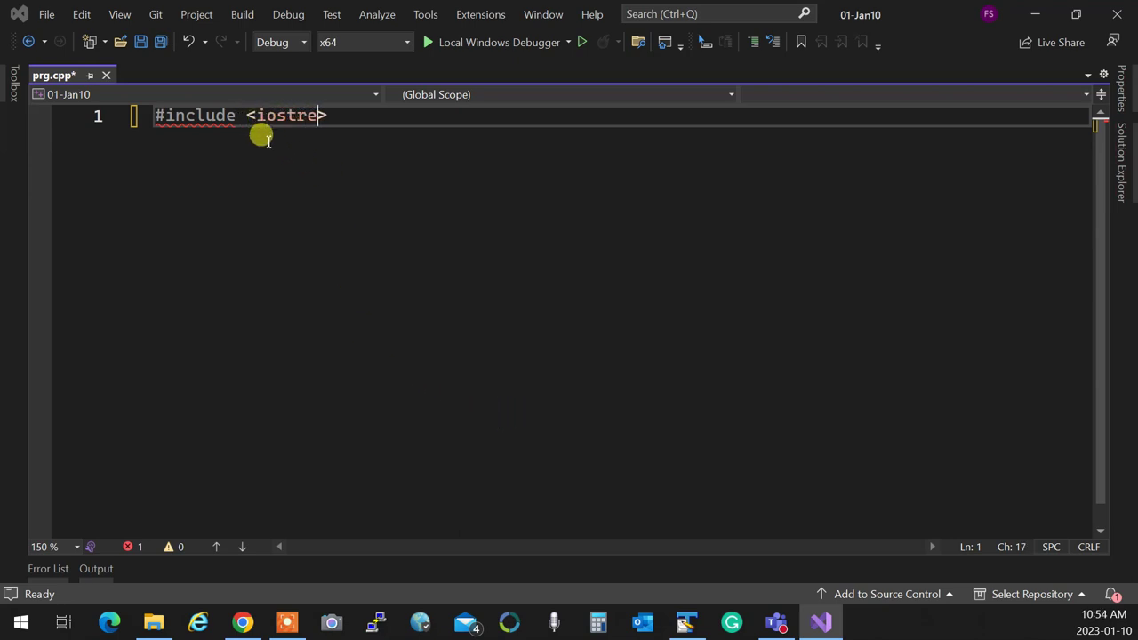
{"action": "key", "text": "Right"}
{"action": "key", "text": "Return"}
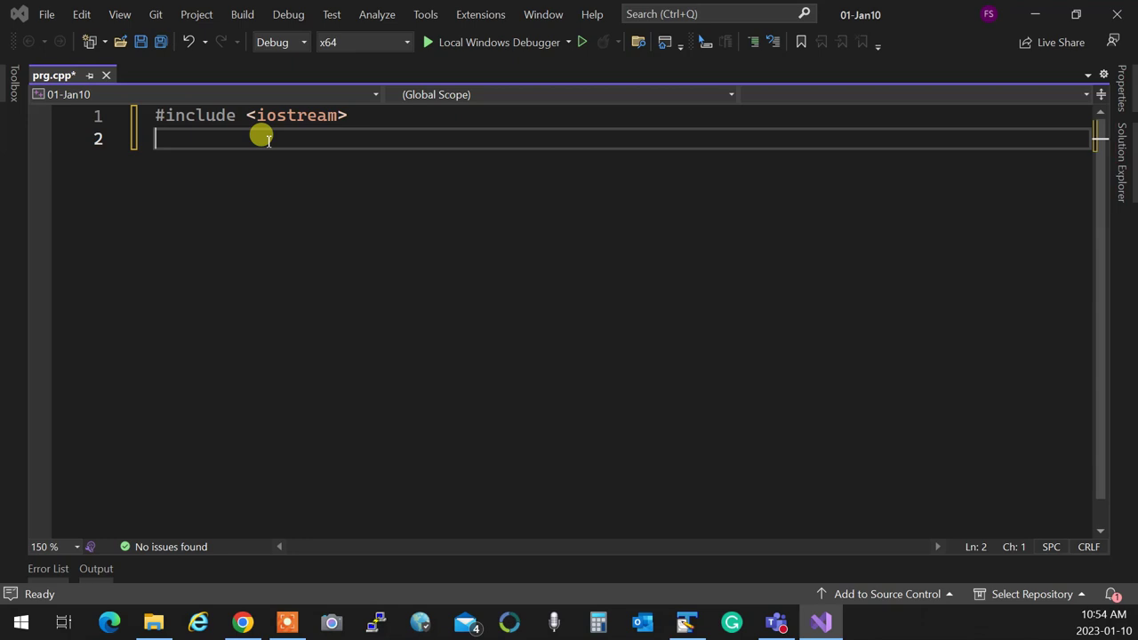
Add using namespace std; below the include, followed by an int main() function that returns 0
{"action": "type", "text": "using name"}
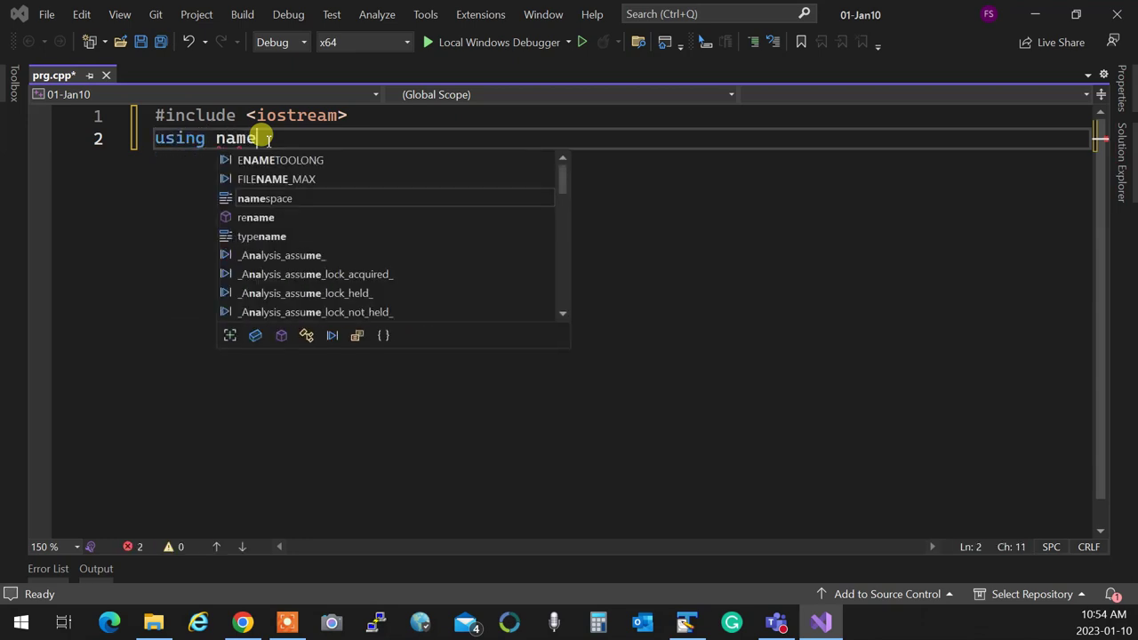
{"action": "type", "text": "space std;"}
{"action": "key", "text": "Return"}
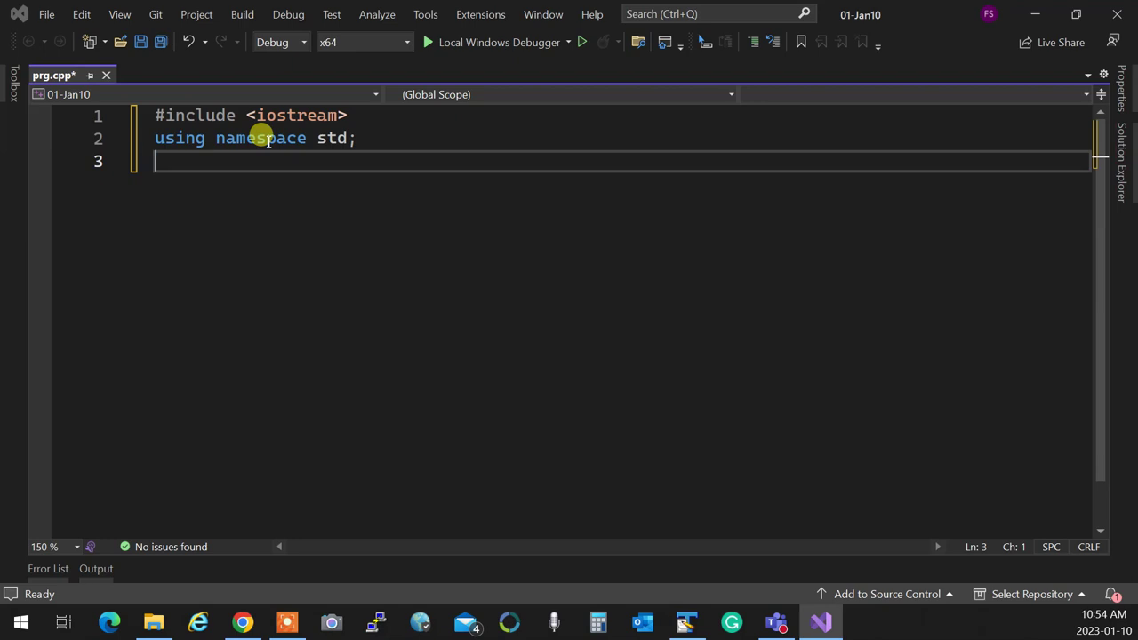
{"action": "type", "text": "int main(){"}
{"action": "key", "text": "Return"}
{"action": "type", "text": "return 0;"}
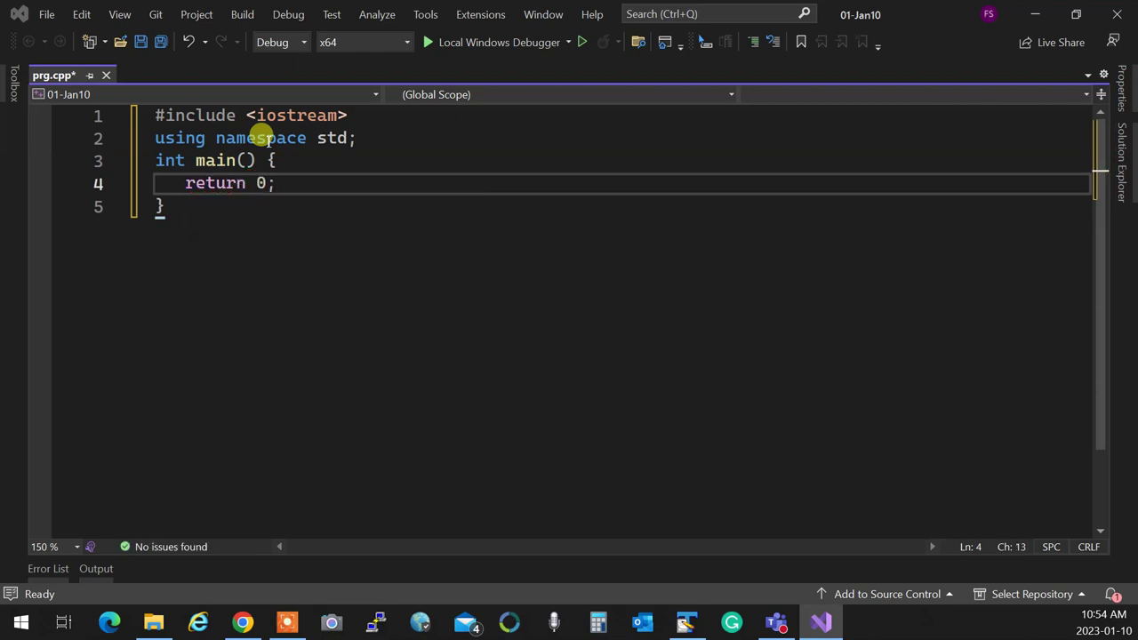
Output "Hello oop244naa" followed by endl with cout before main's return statement, and run the program without debugging
{"action": "key", "text": "Up"}
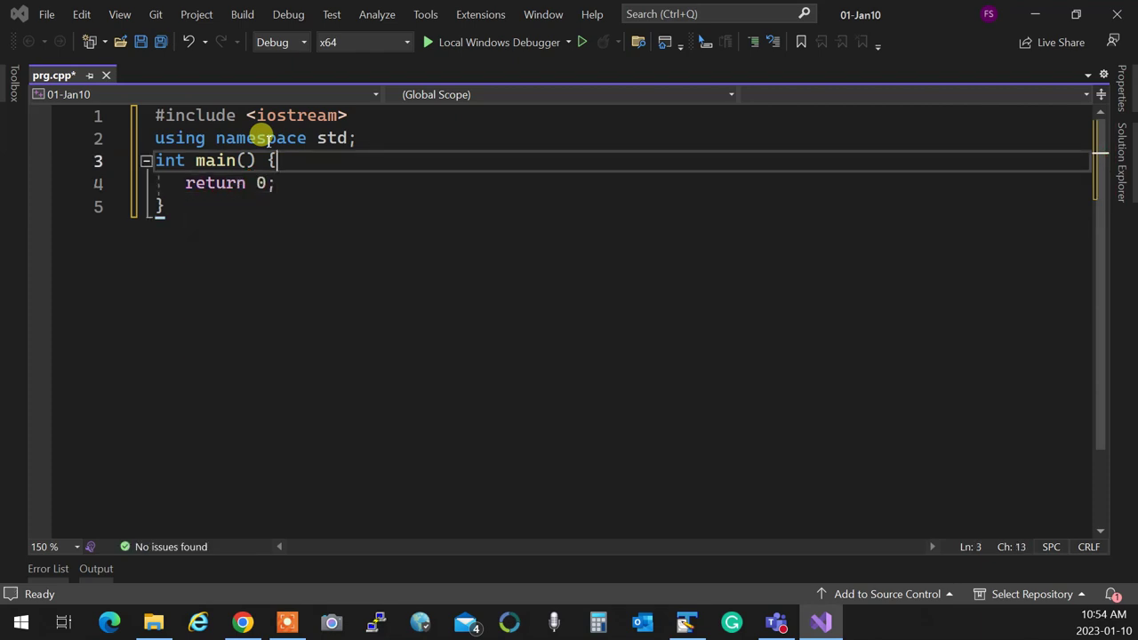
{"action": "key", "text": "Return"}
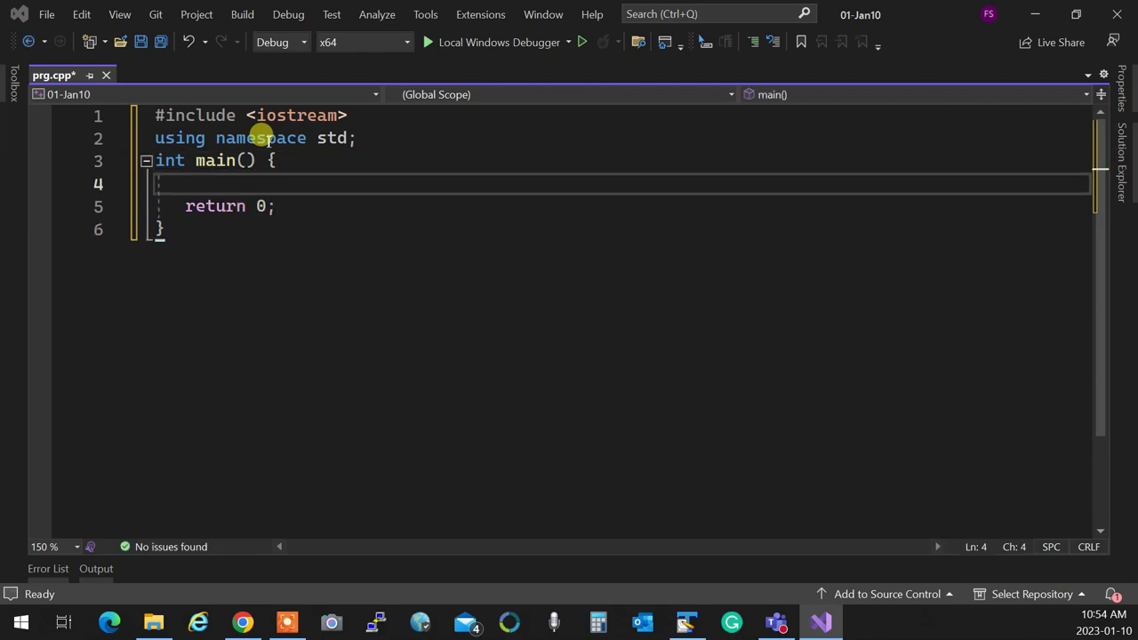
{"action": "type", "text": "cout"}
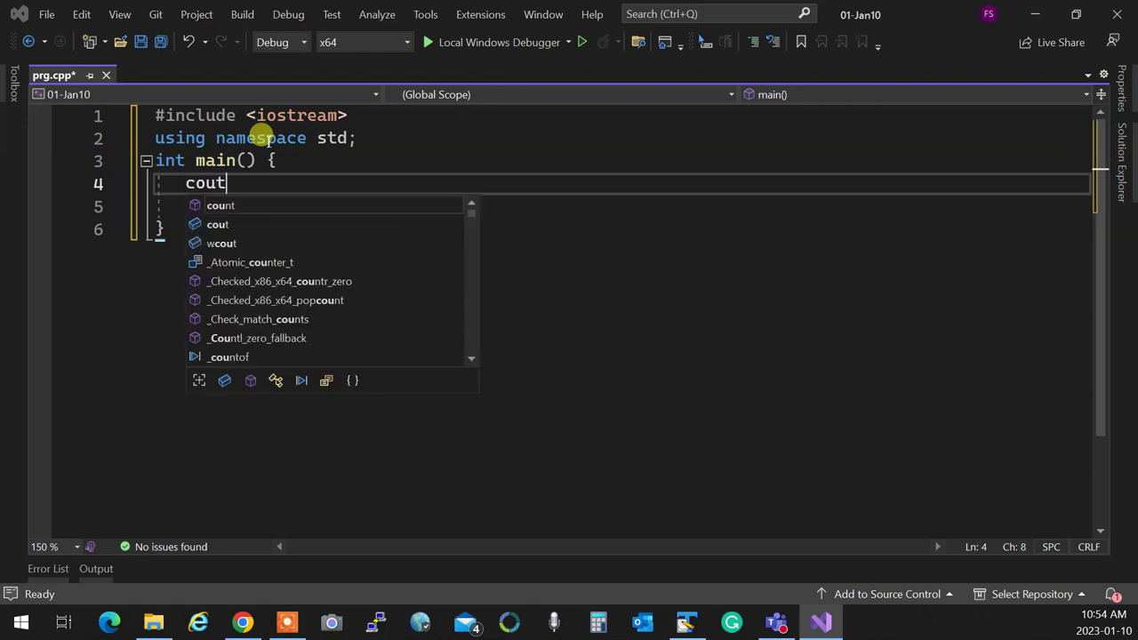
{"action": "type", "text": " << \"Hello oope"}
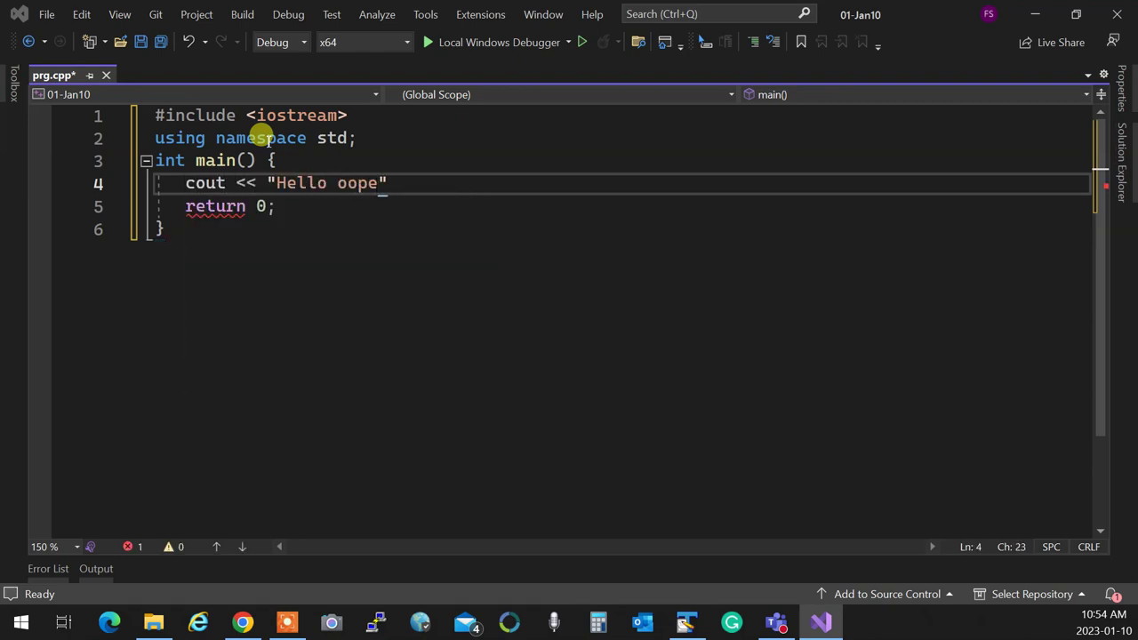
{"action": "key", "text": "BackSpace"}
{"action": "type", "text": "244naa\" << endl;"}
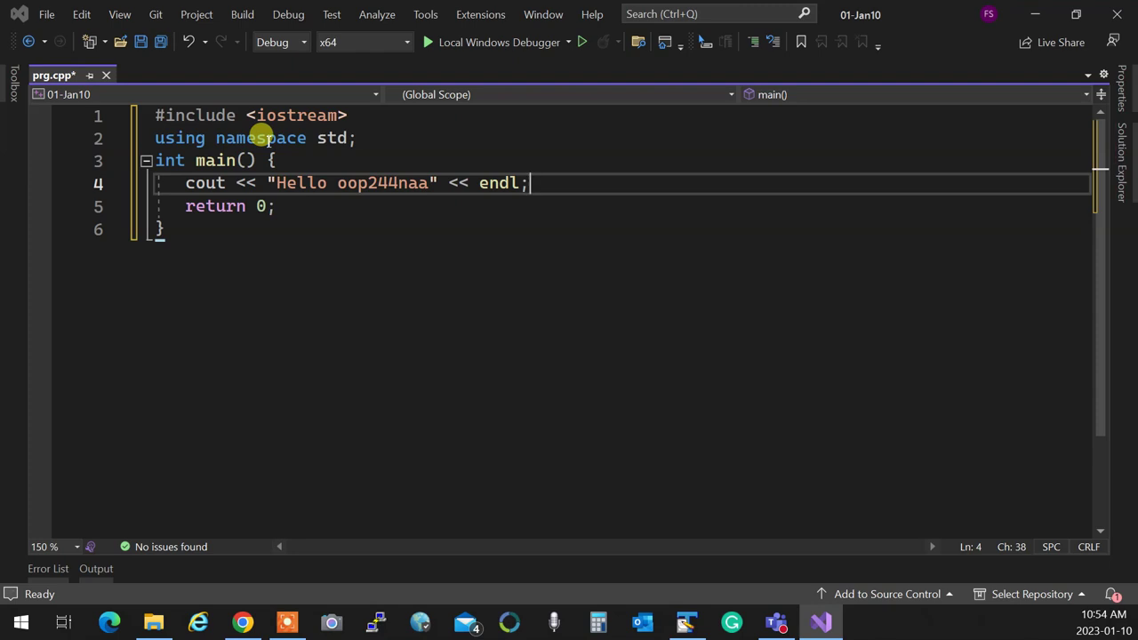
{"action": "key", "text": "ctrl+F5"}
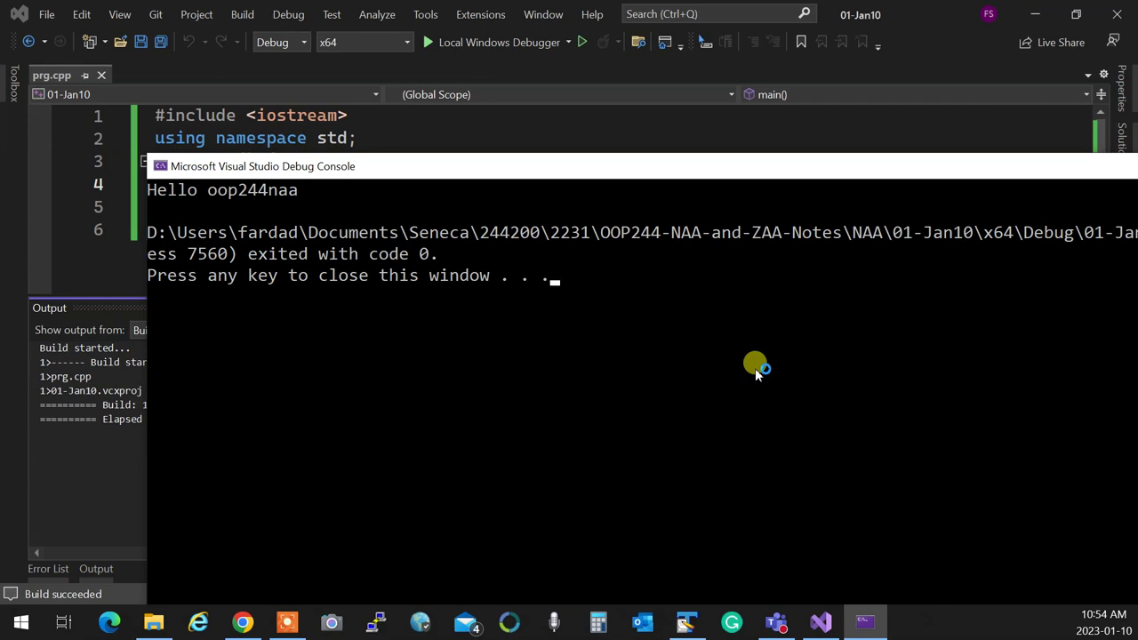
{"action": "key", "text": "Return"}
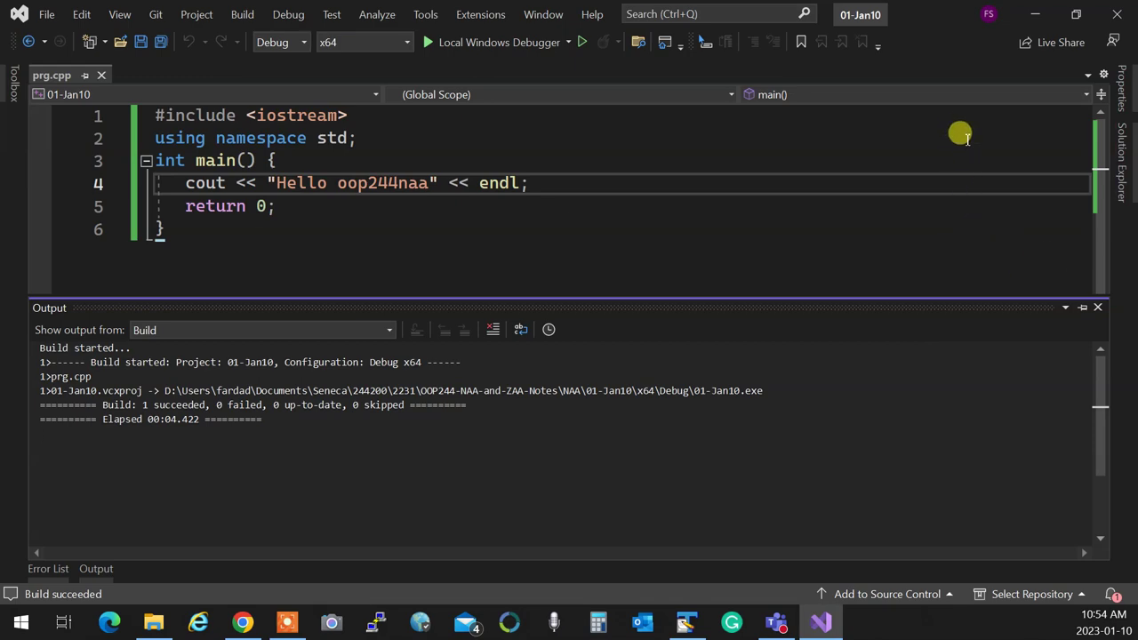
Switch to File Explorer and add the unversioned 01-Jan10 solution, project, filters and prg.cpp files to the repository with TortoiseGit
{"action": "left_click", "coordinate": [1032, 14]}
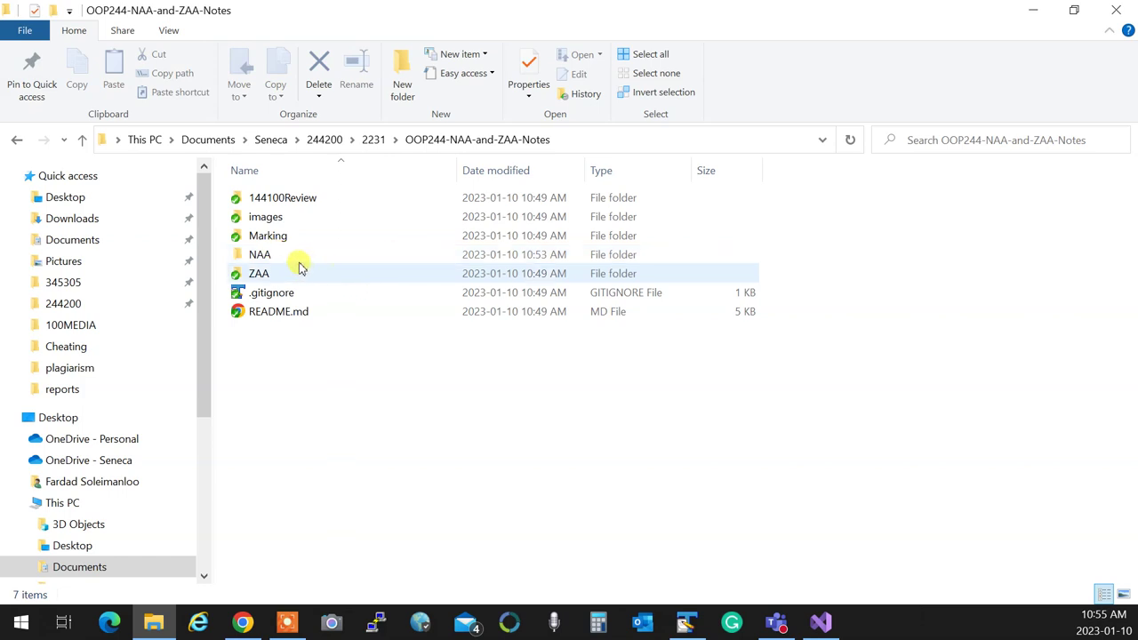
{"action": "right_click", "coordinate": [296, 257]}
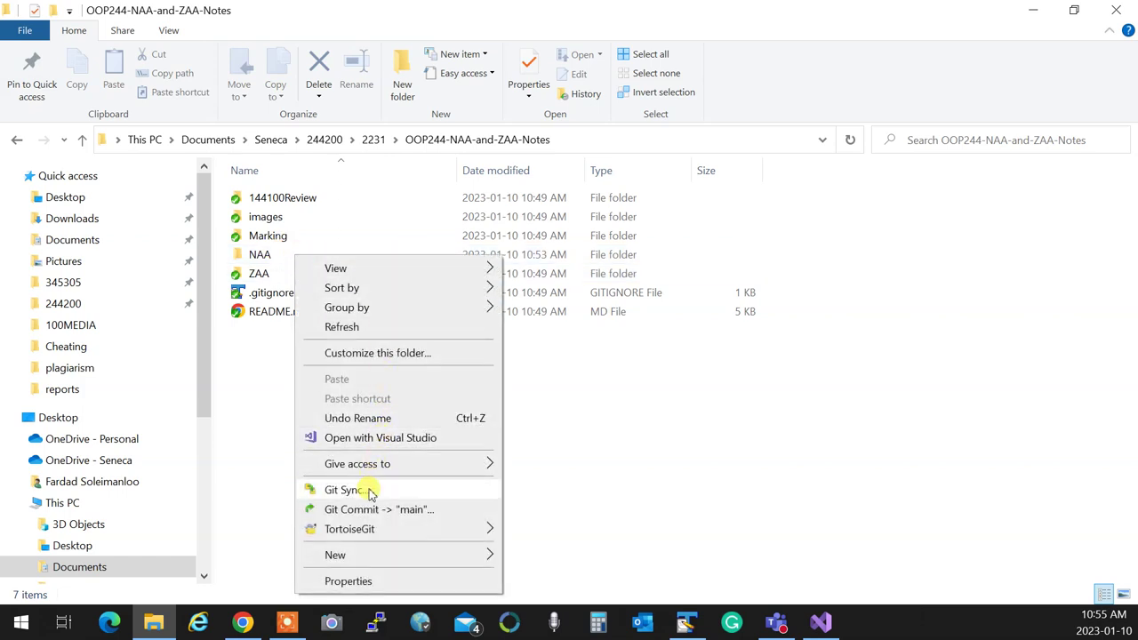
{"action": "mouse_move", "coordinate": [333, 532]}
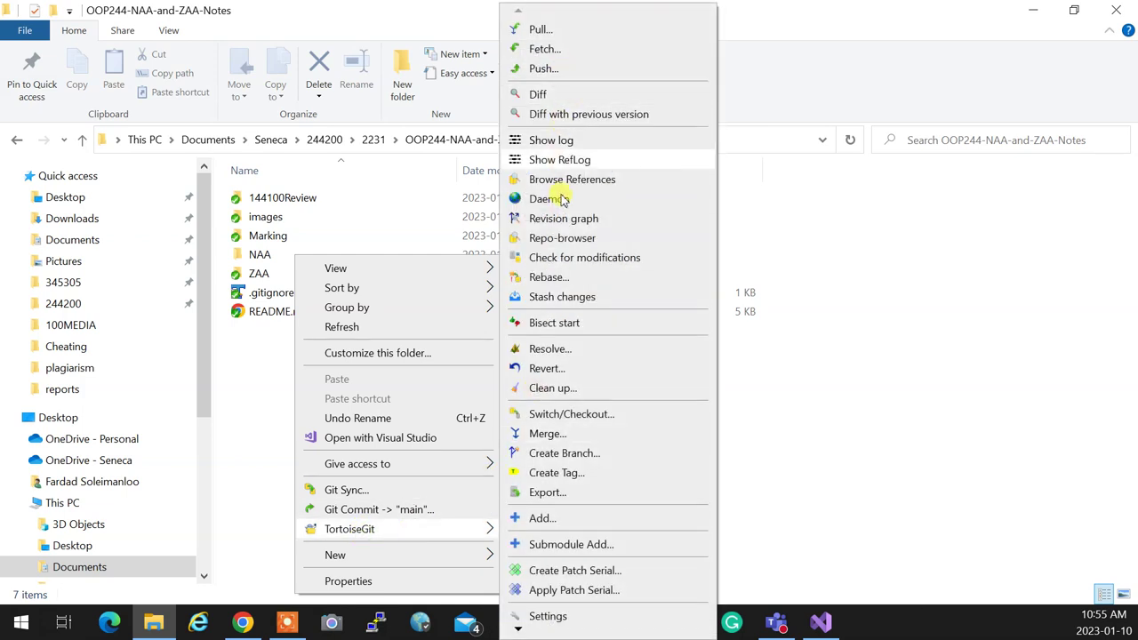
{"action": "left_click", "coordinate": [562, 524]}
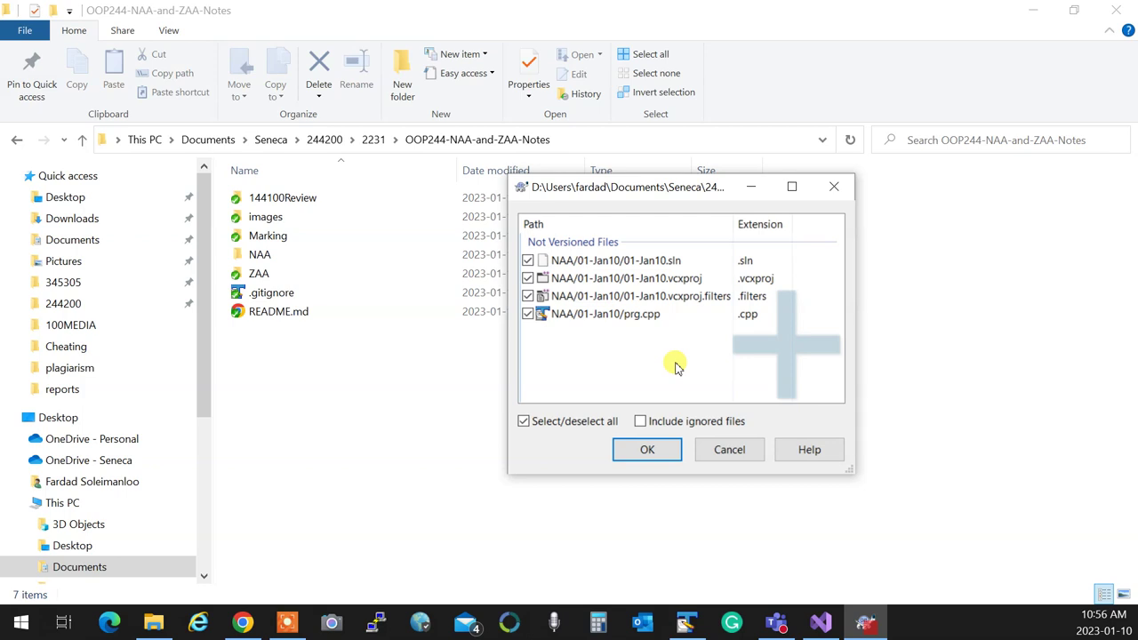
{"action": "left_click", "coordinate": [640, 458]}
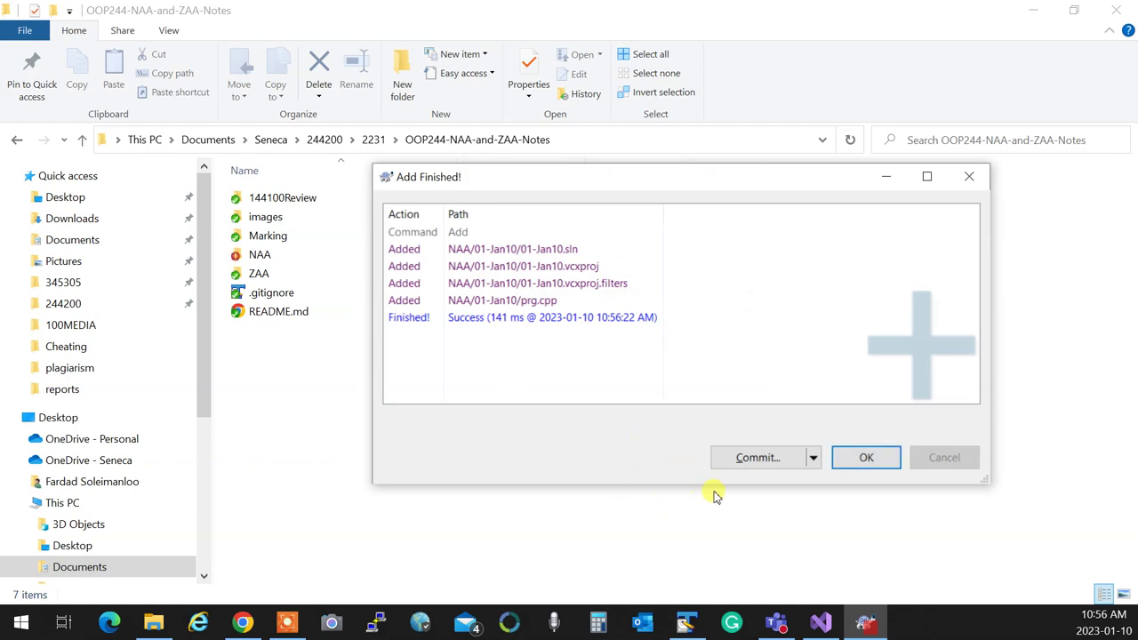
Commit the added files to main with the message "hello naa" and push the local main branch to main on origin
{"action": "left_click", "coordinate": [756, 458]}
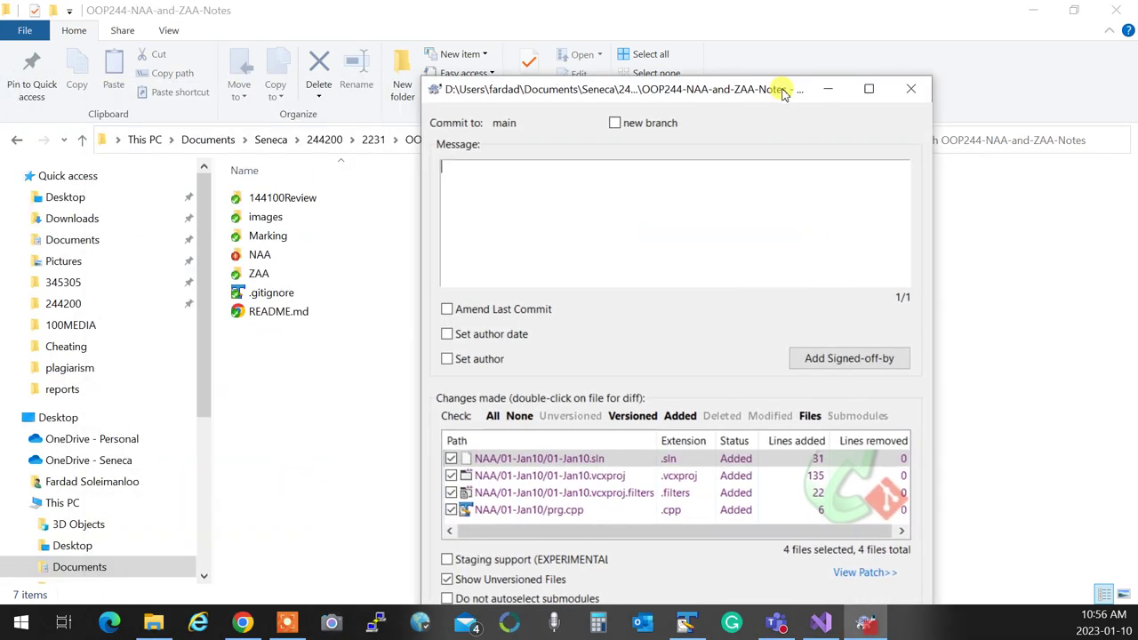
{"action": "type", "text": "hello naa"}
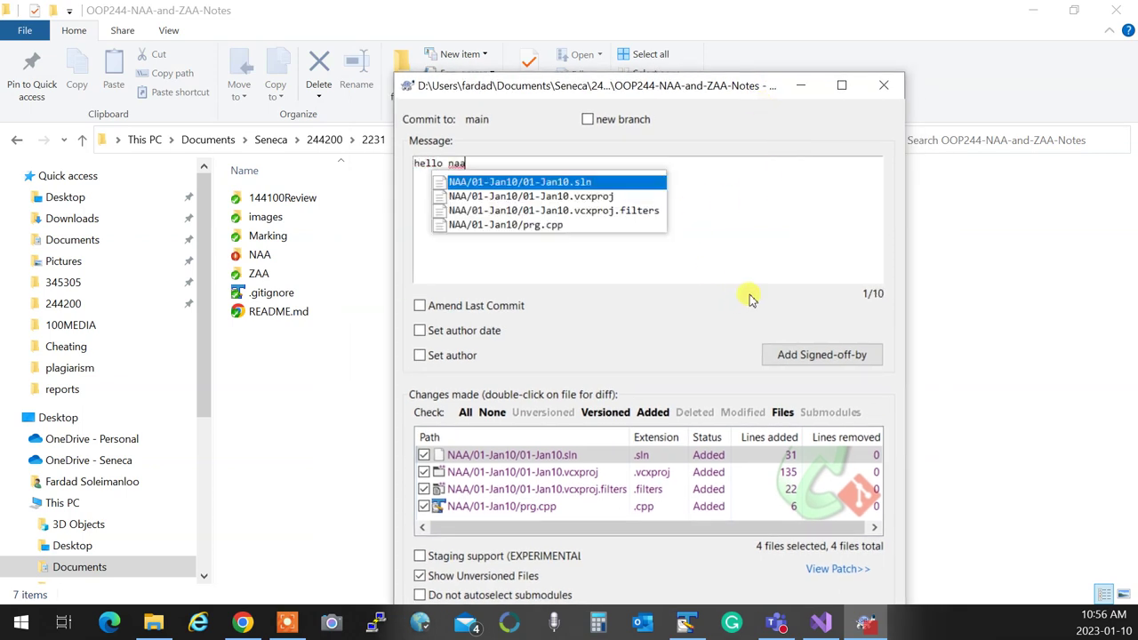
{"action": "left_click", "coordinate": [676, 248]}
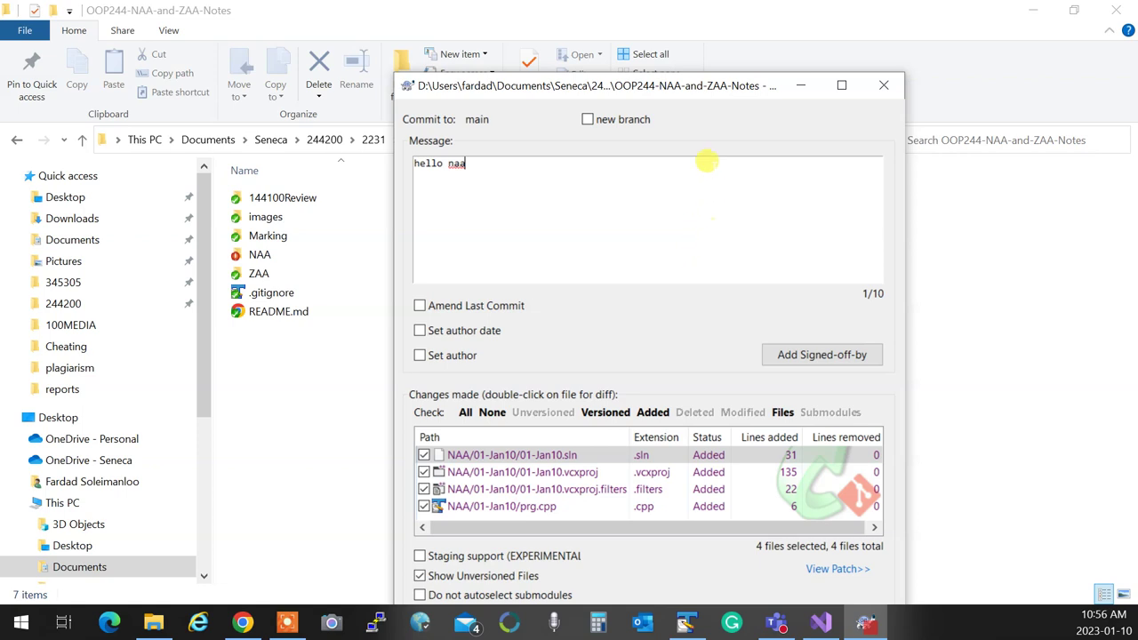
{"action": "left_click_drag", "start_coordinate": [775, 86], "coordinate": [771, 48]}
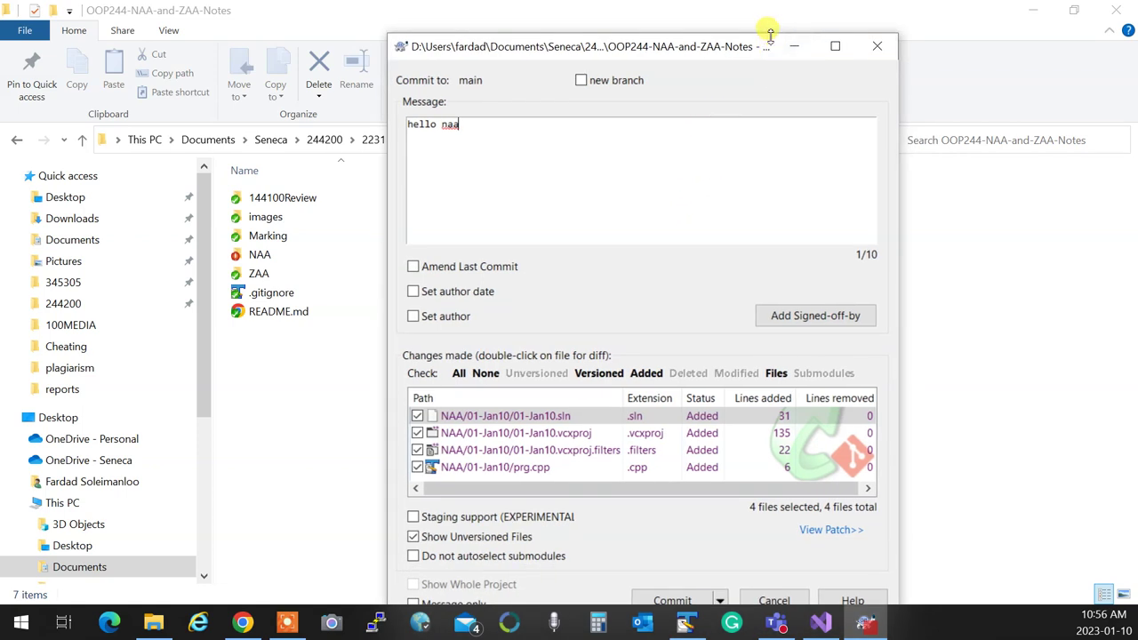
{"action": "left_click_drag", "start_coordinate": [771, 39], "coordinate": [731, 28]}
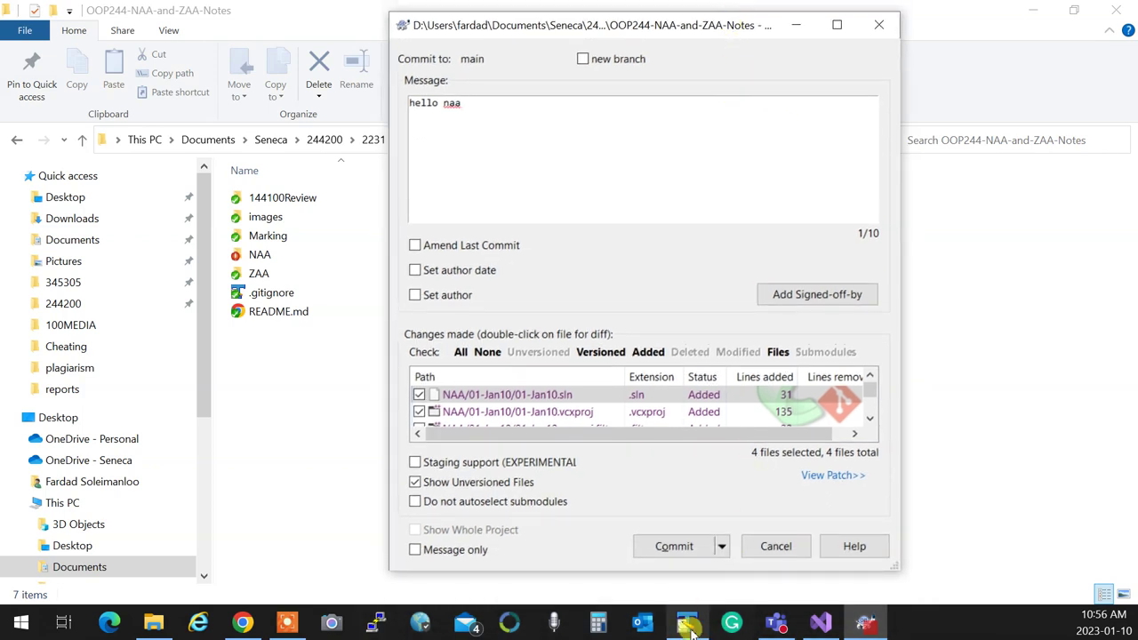
{"action": "left_click", "coordinate": [683, 546]}
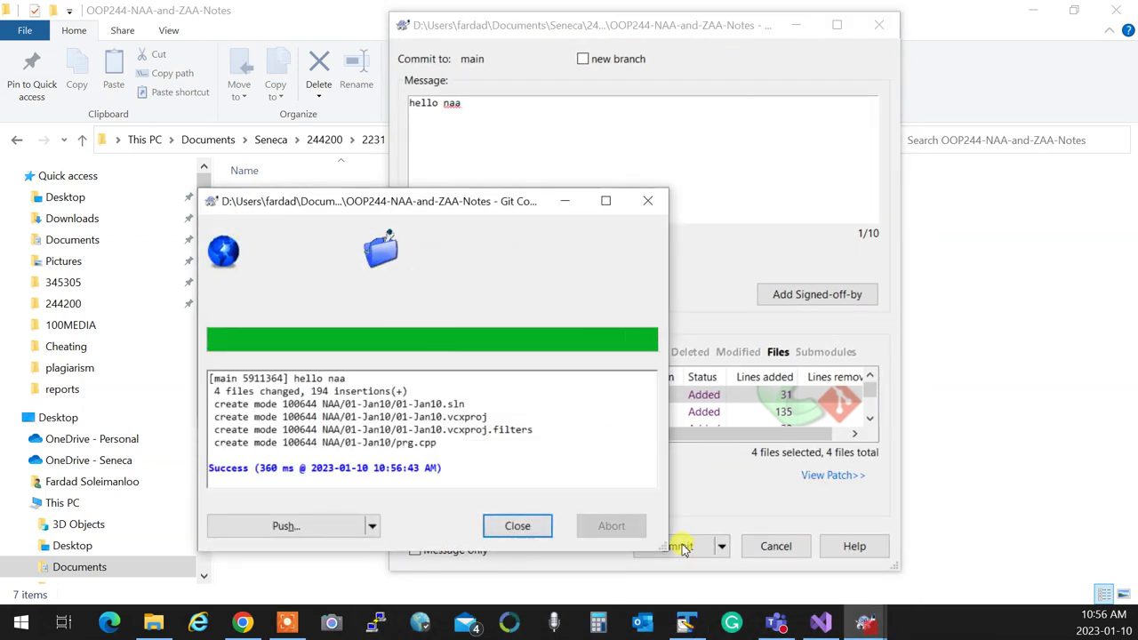
{"action": "left_click", "coordinate": [323, 529]}
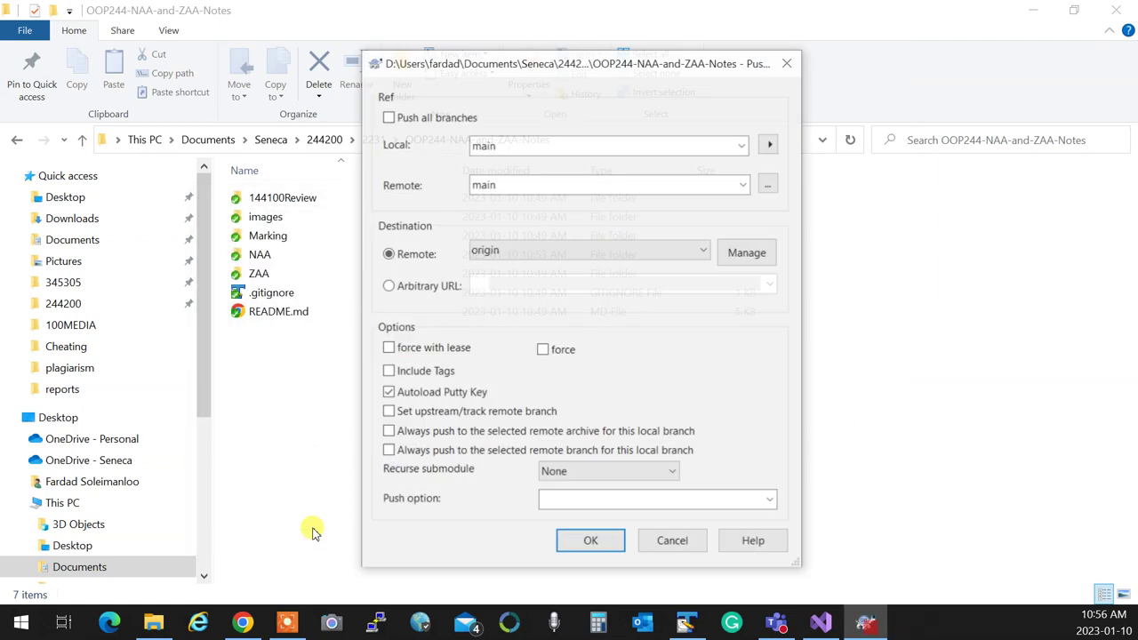
{"action": "left_click", "coordinate": [569, 538]}
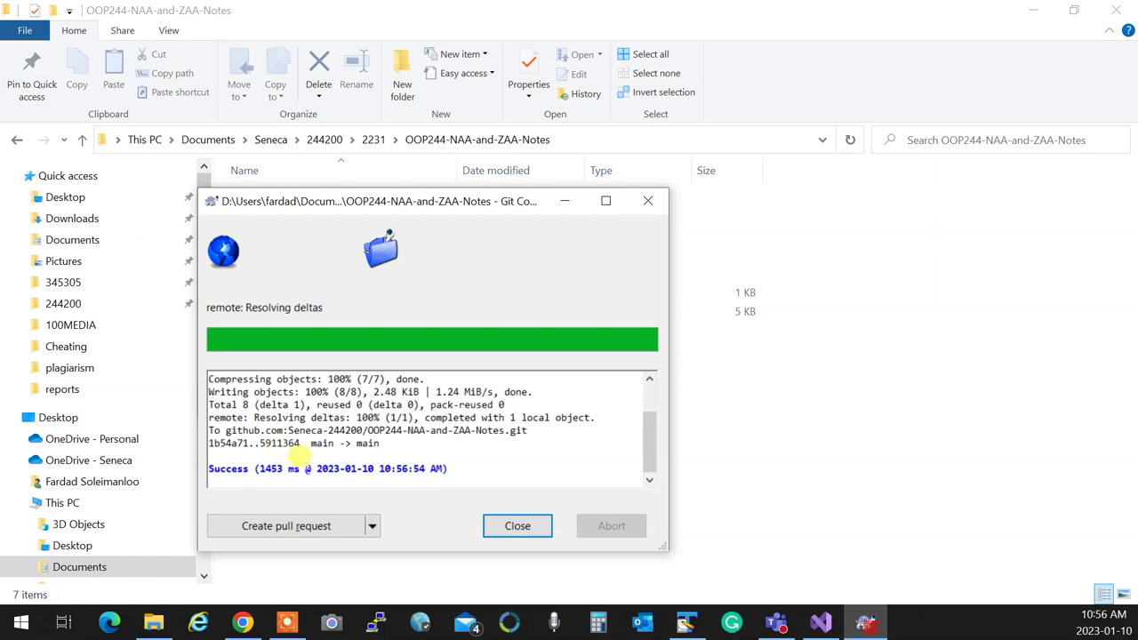
Switch to Chrome, reload the OOP244-NAA-and-ZAA-Notes repository page and look through the pushed NAA/01-Jan10 folder
{"action": "left_click", "coordinate": [245, 623]}
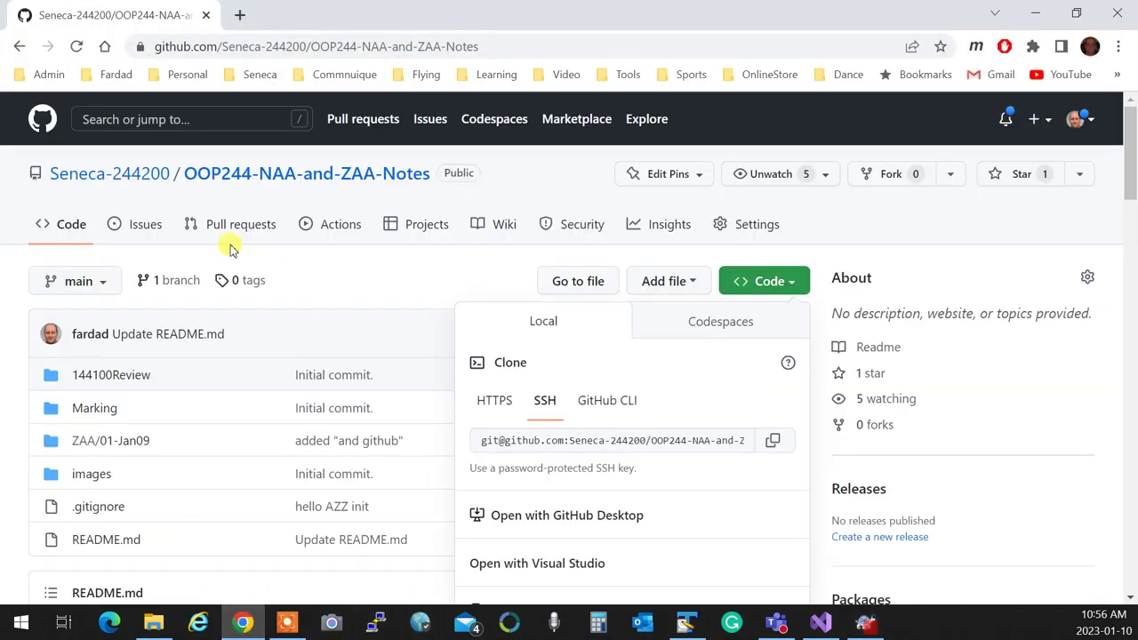
{"action": "left_click", "coordinate": [76, 46]}
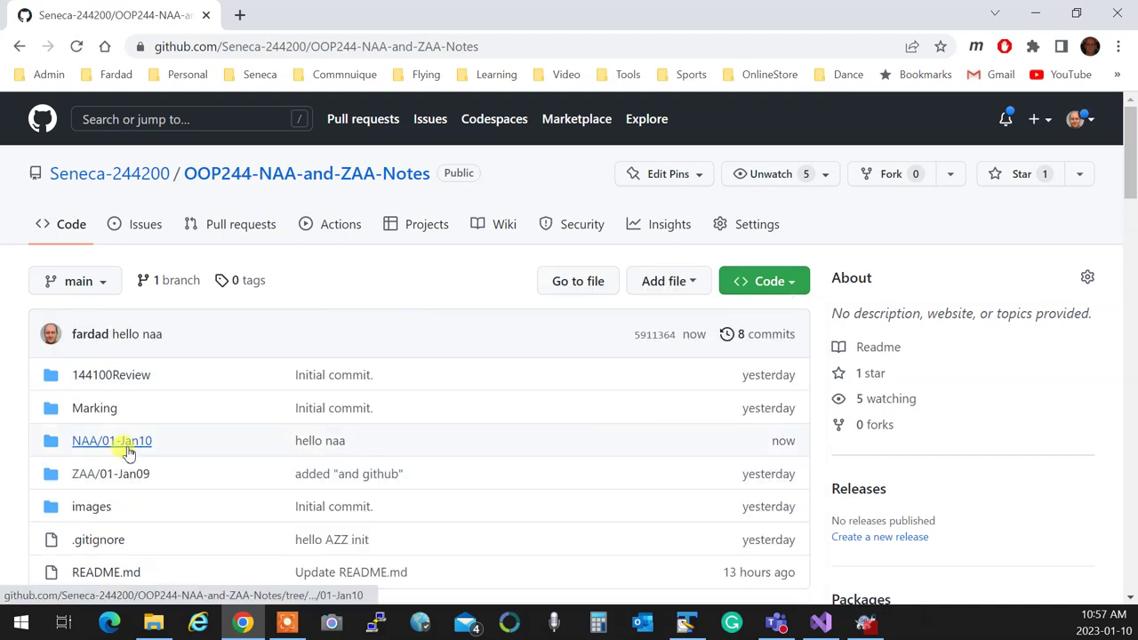
{"action": "left_click", "coordinate": [128, 446]}
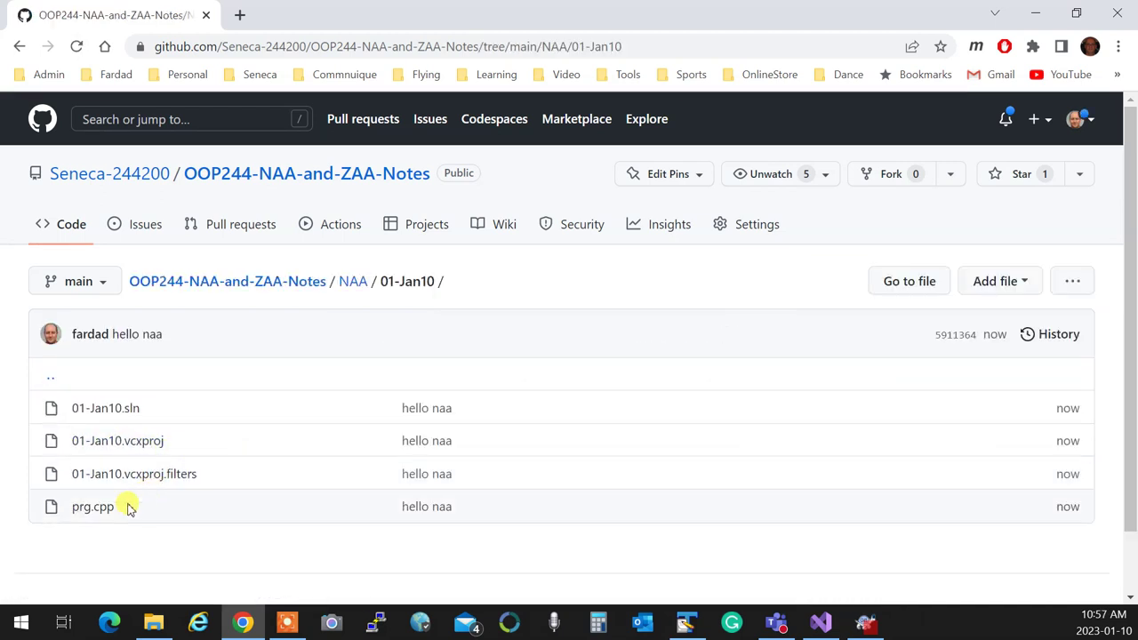
{"action": "left_click", "coordinate": [19, 47]}
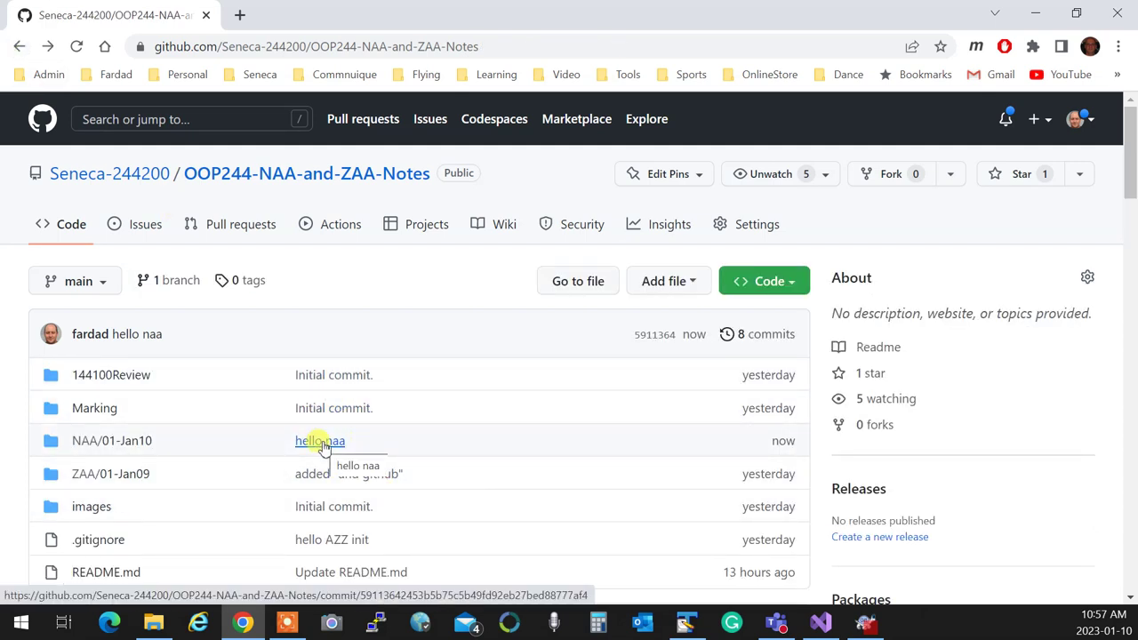
Open the "hello naa" commit of the NAA/01-Jan10 folder, review its changed files and return to the repository page
{"action": "left_click", "coordinate": [321, 442]}
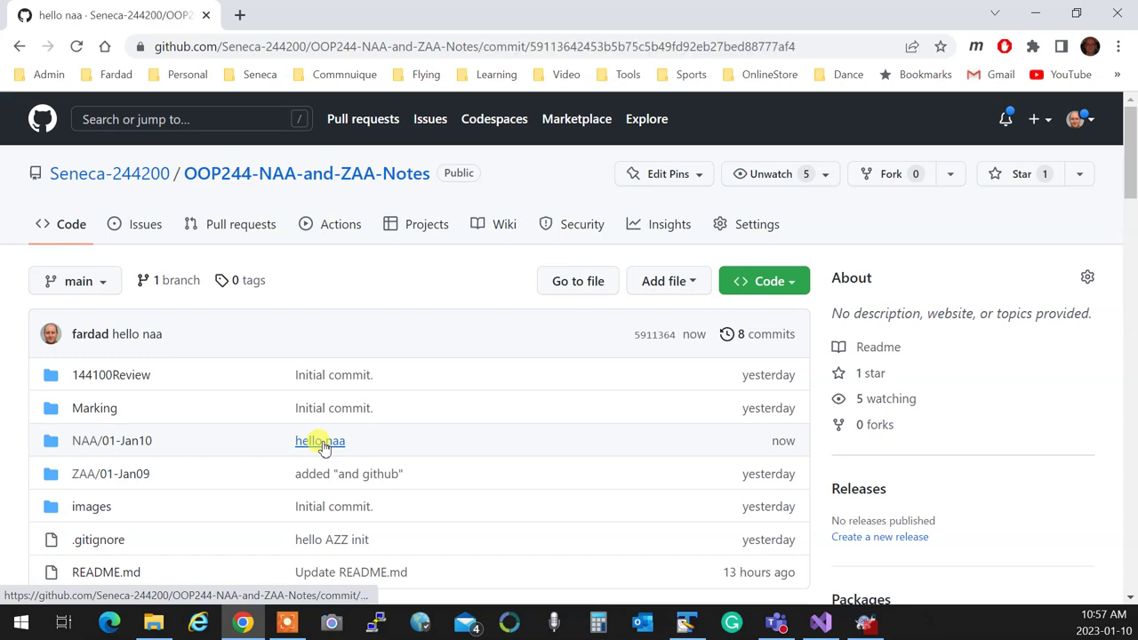
{"action": "scroll", "coordinate": [534, 485], "scroll_direction": "down", "scroll_amount": 3}
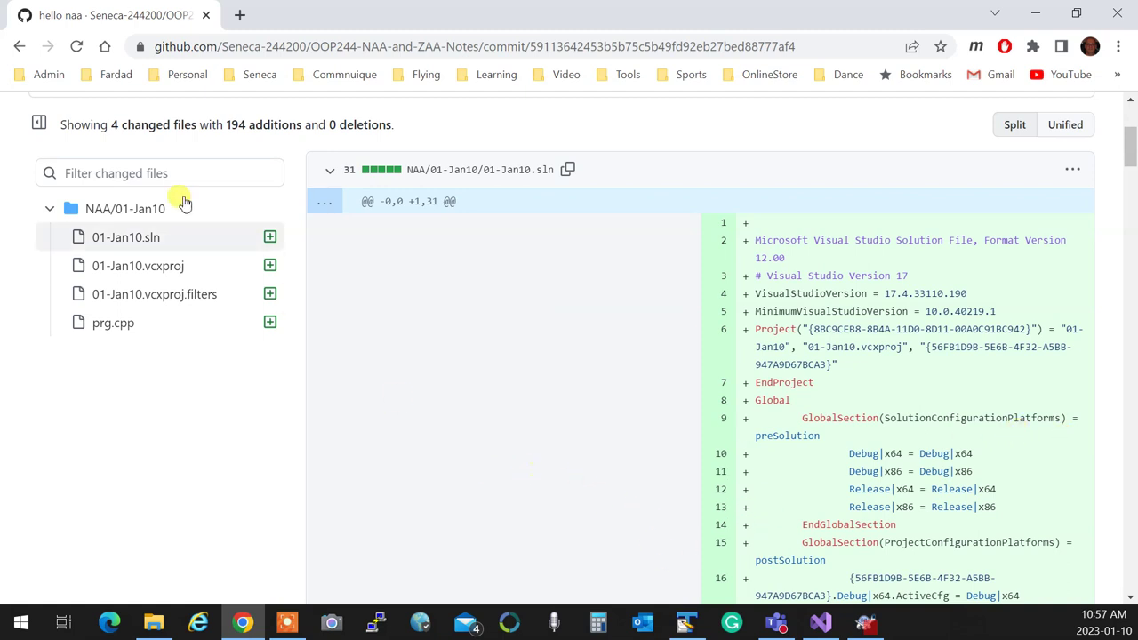
{"action": "left_click", "coordinate": [20, 46]}
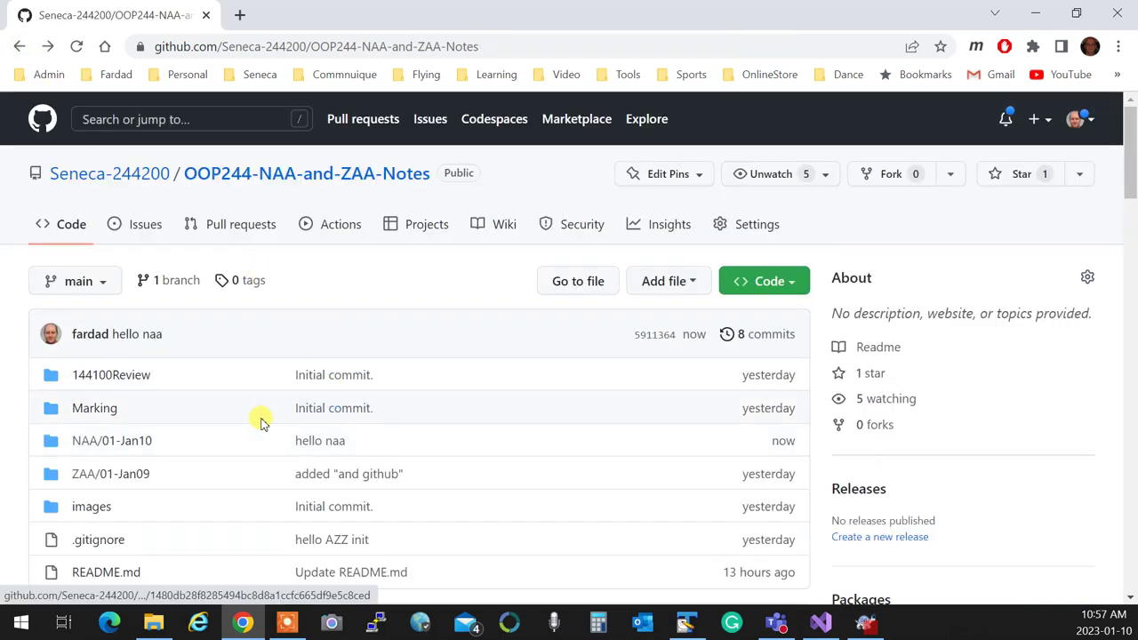
Open prg.cpp from the NAA/01-Jan10 folder on GitHub and review its code
{"action": "left_click", "coordinate": [86, 448]}
{"action": "scroll", "coordinate": [330, 490], "scroll_direction": "down", "scroll_amount": 1}
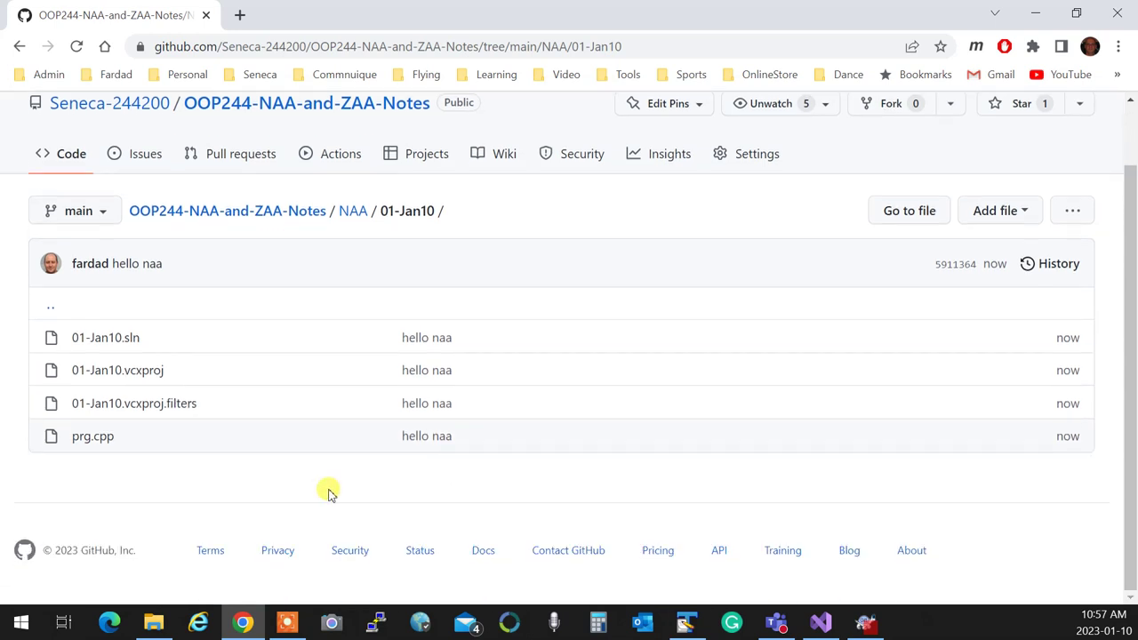
{"action": "left_click", "coordinate": [83, 436]}
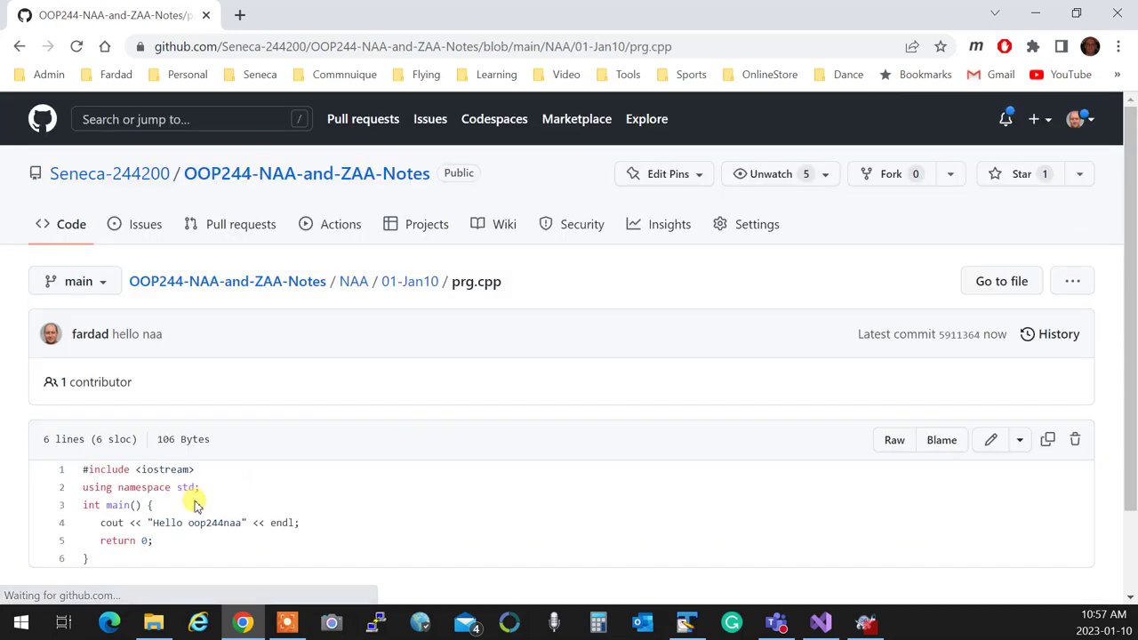
{"action": "scroll", "coordinate": [257, 541], "scroll_direction": "down", "scroll_amount": 1}
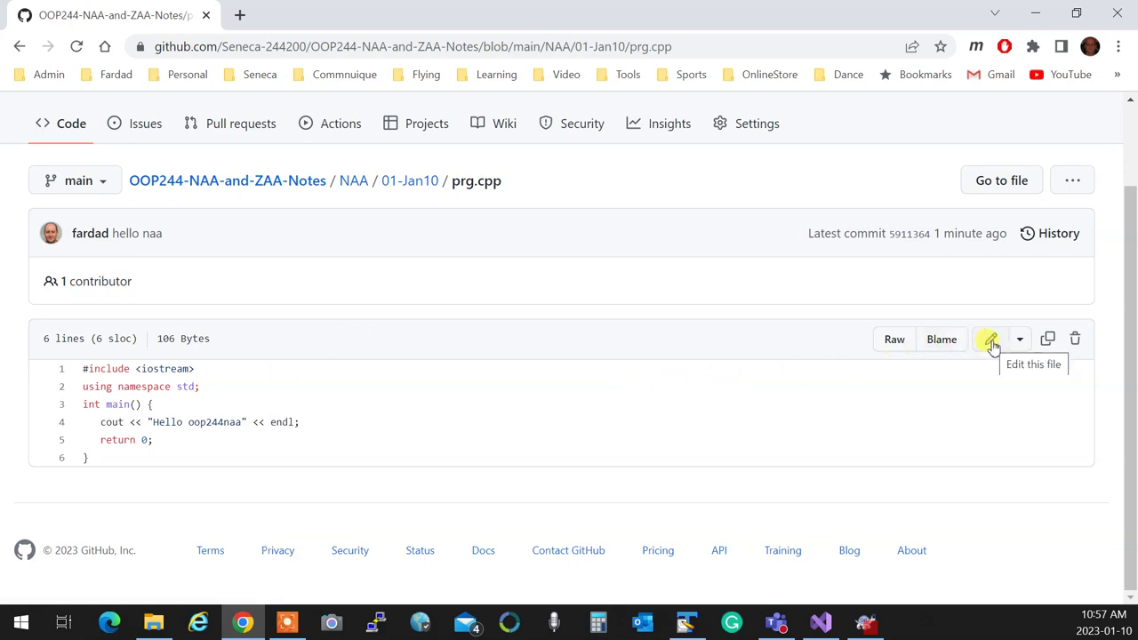
Put the browser away, close the finished TortoiseGit push report and switch to the 01-Jan10 project in Visual Studio
{"action": "left_click", "coordinate": [1035, 12]}
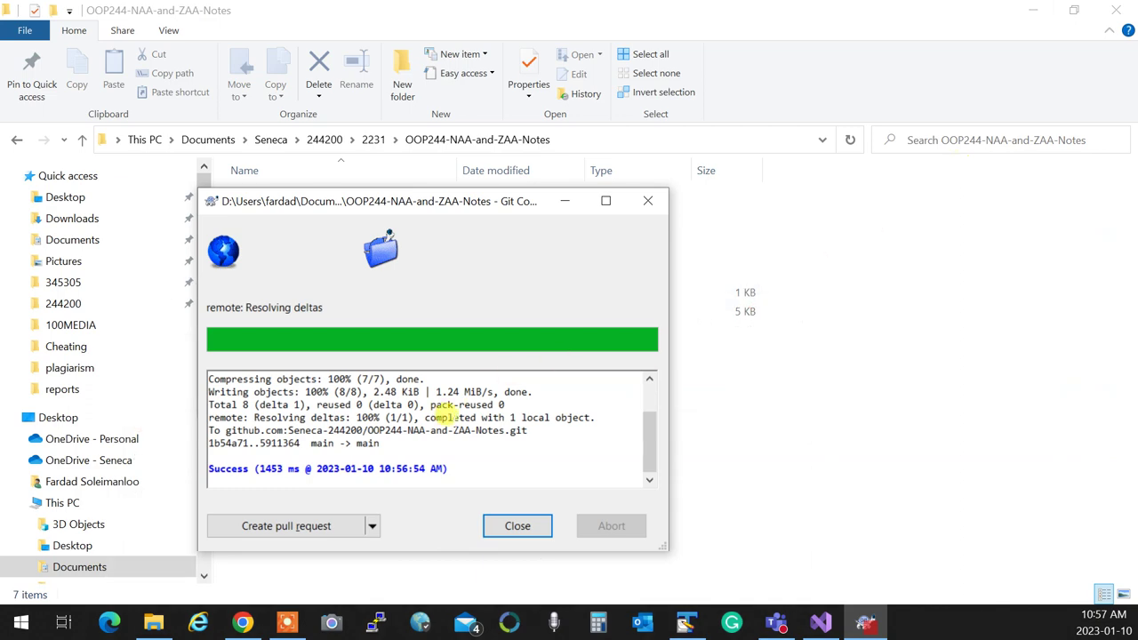
{"action": "left_click", "coordinate": [654, 200]}
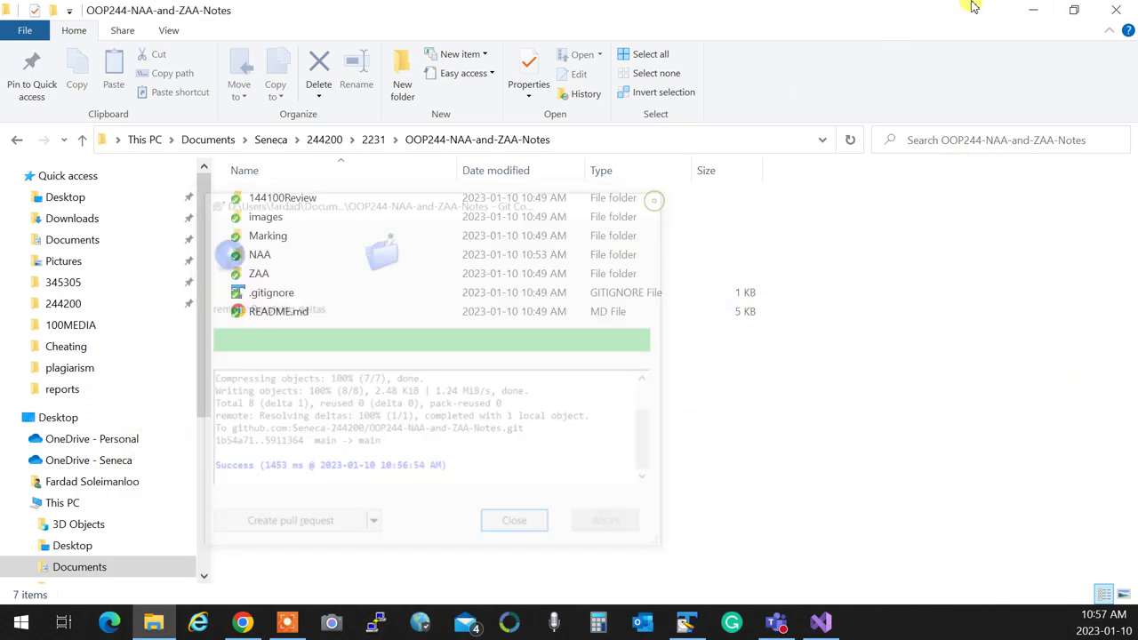
{"action": "left_click", "coordinate": [1034, 8]}
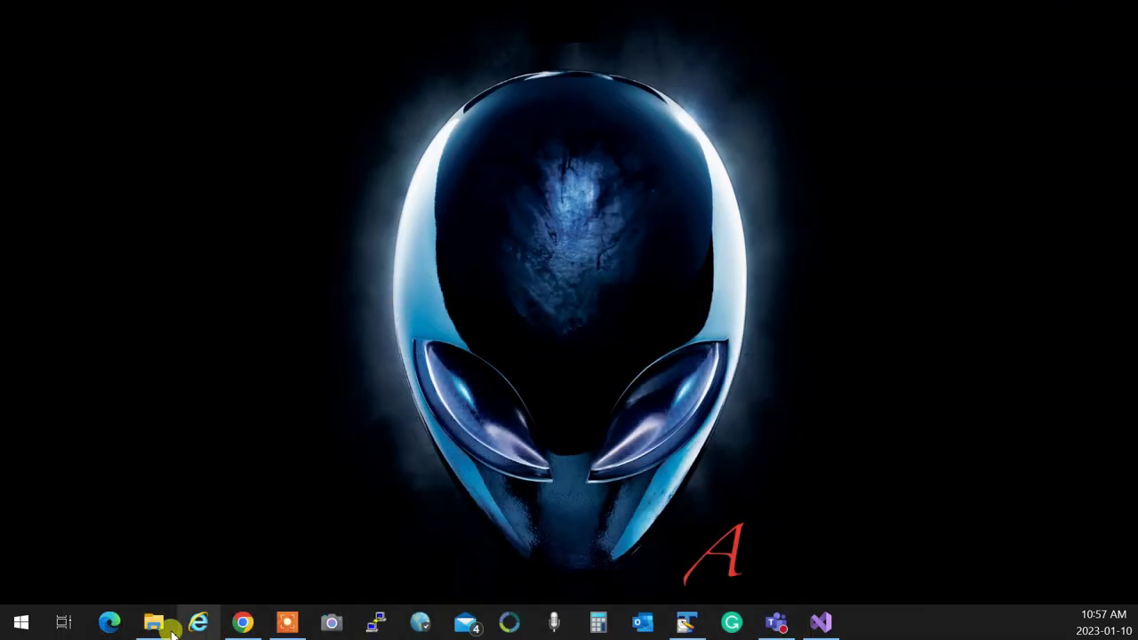
{"action": "left_click", "coordinate": [155, 625]}
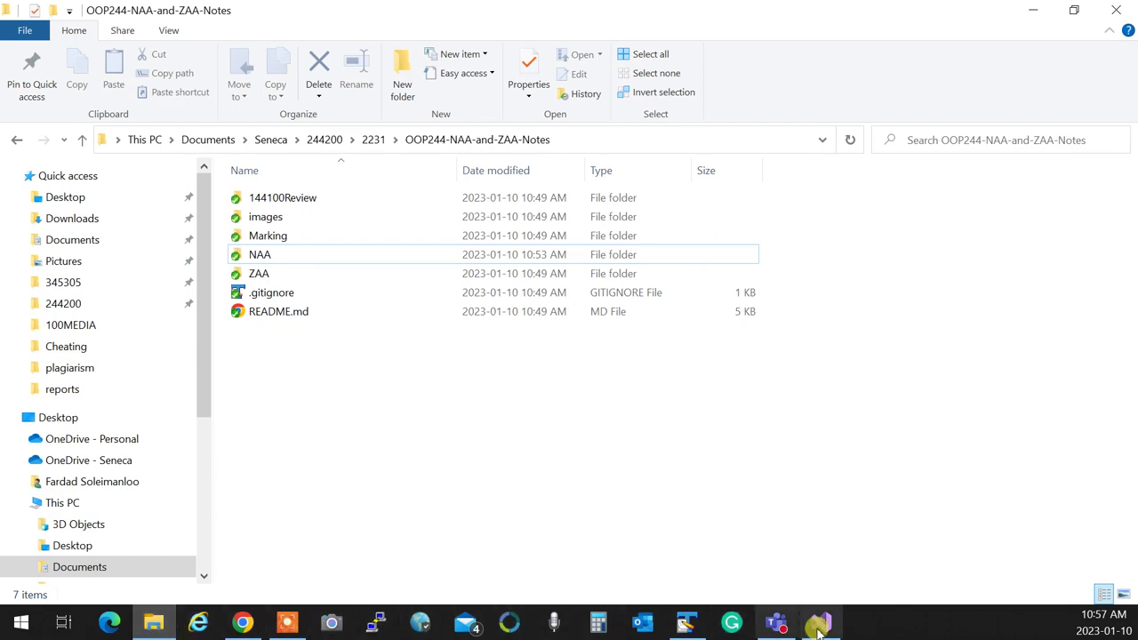
{"action": "left_click", "coordinate": [822, 627]}
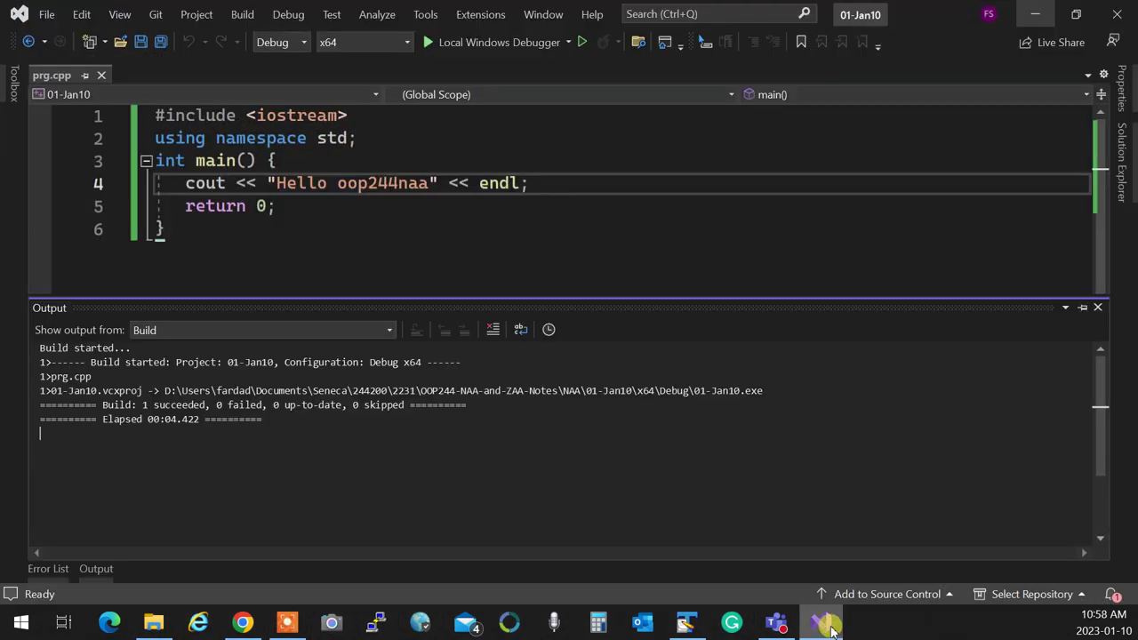
Extend the cout statement in prg.cpp with a second line that outputs "Welcome to 2231 semester!" followed by endl
{"action": "left_click", "coordinate": [538, 162]}
{"action": "left_click", "coordinate": [555, 183]}
{"action": "key", "text": "BackSpace"}
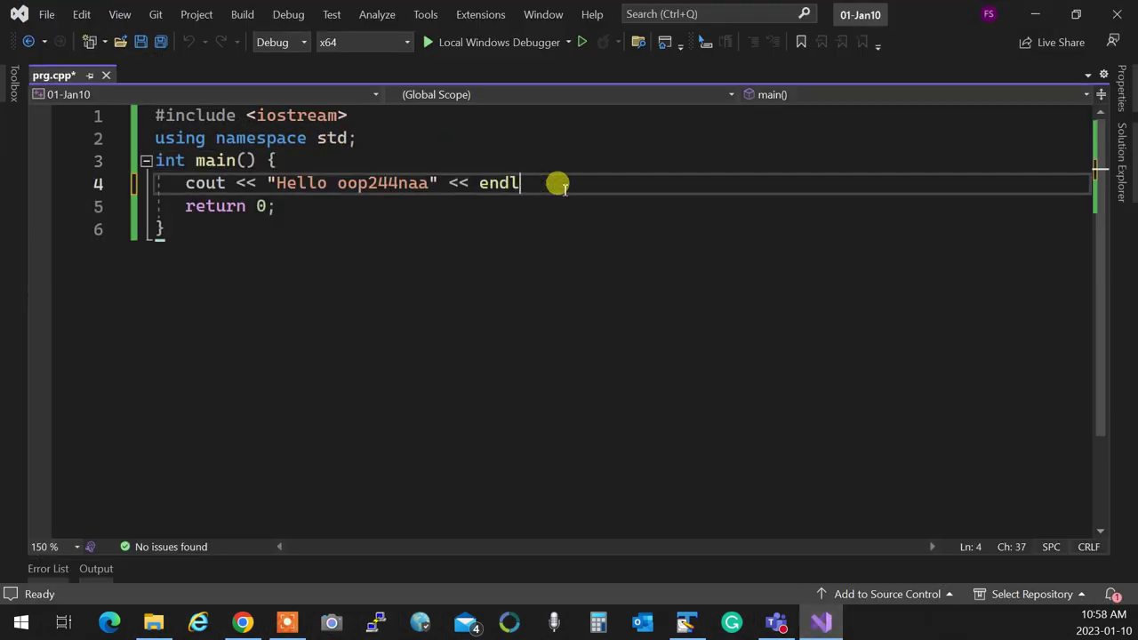
{"action": "key", "text": "Return"}
{"action": "type", "text": "<<"}
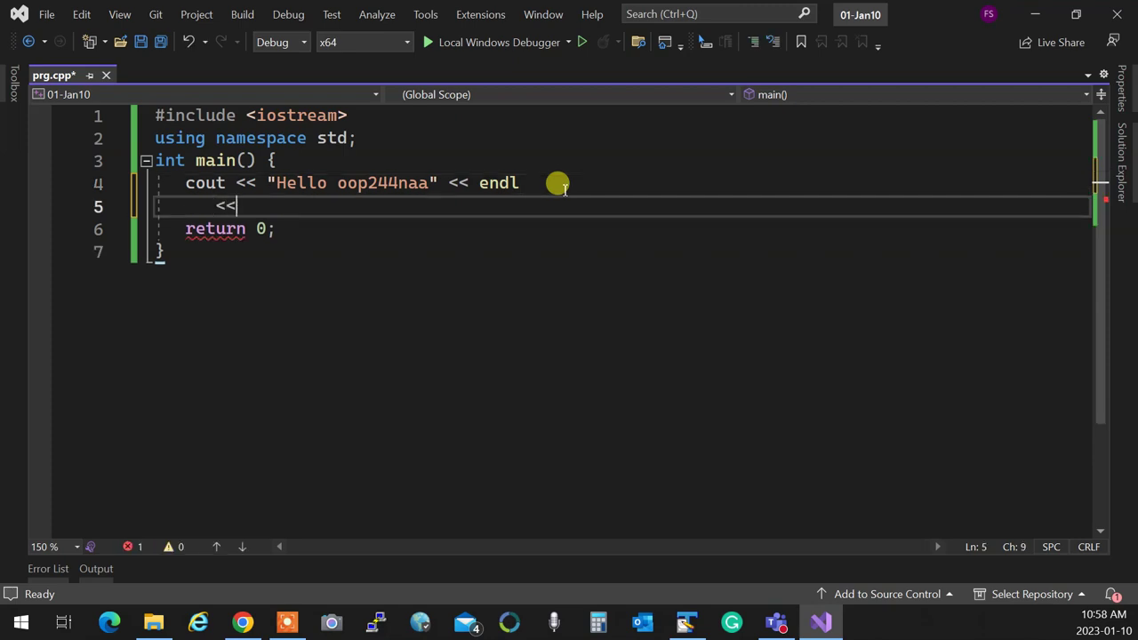
{"action": "type", "text": " \"W"}
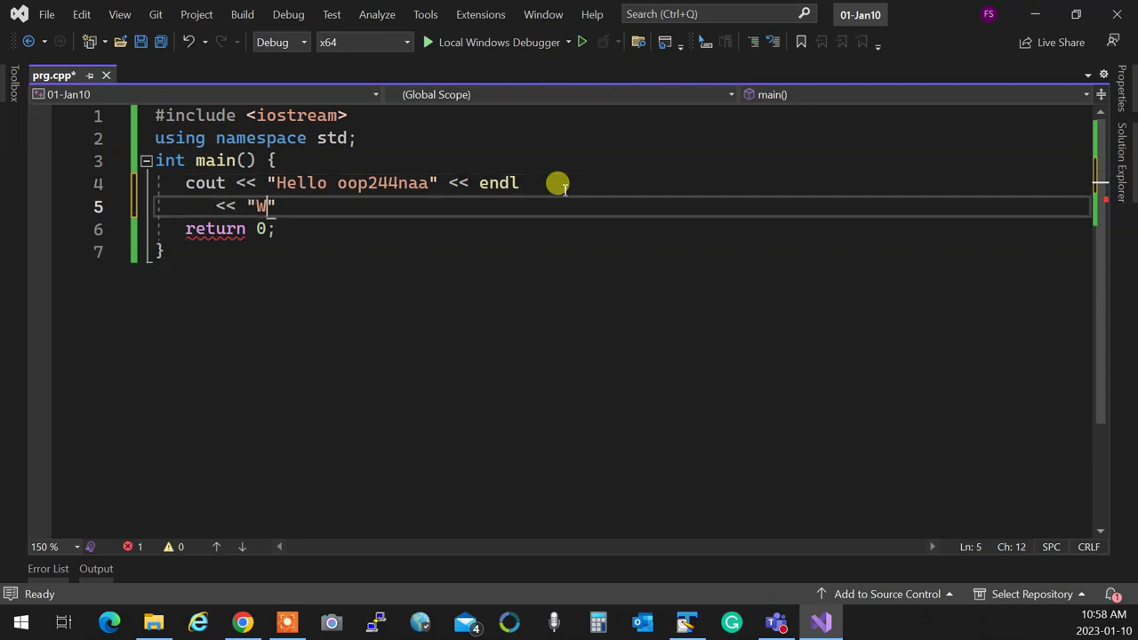
{"action": "type", "text": "elm"}
{"action": "key", "text": "BackSpace"}
{"action": "type", "text": "come to 2231"}
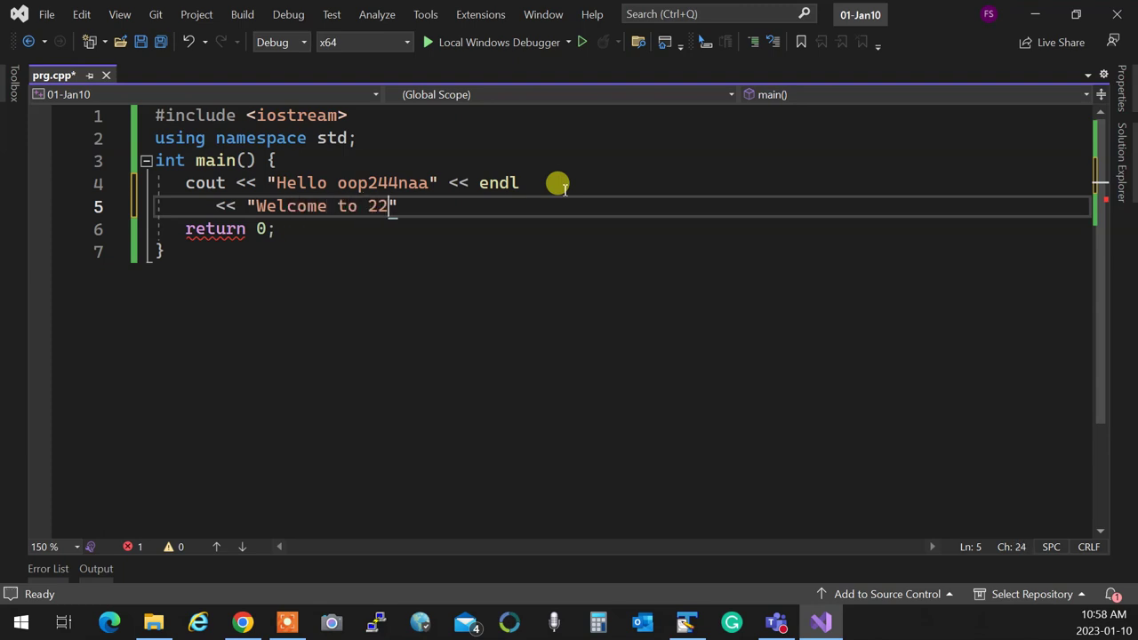
{"action": "type", "text": " semester!"}
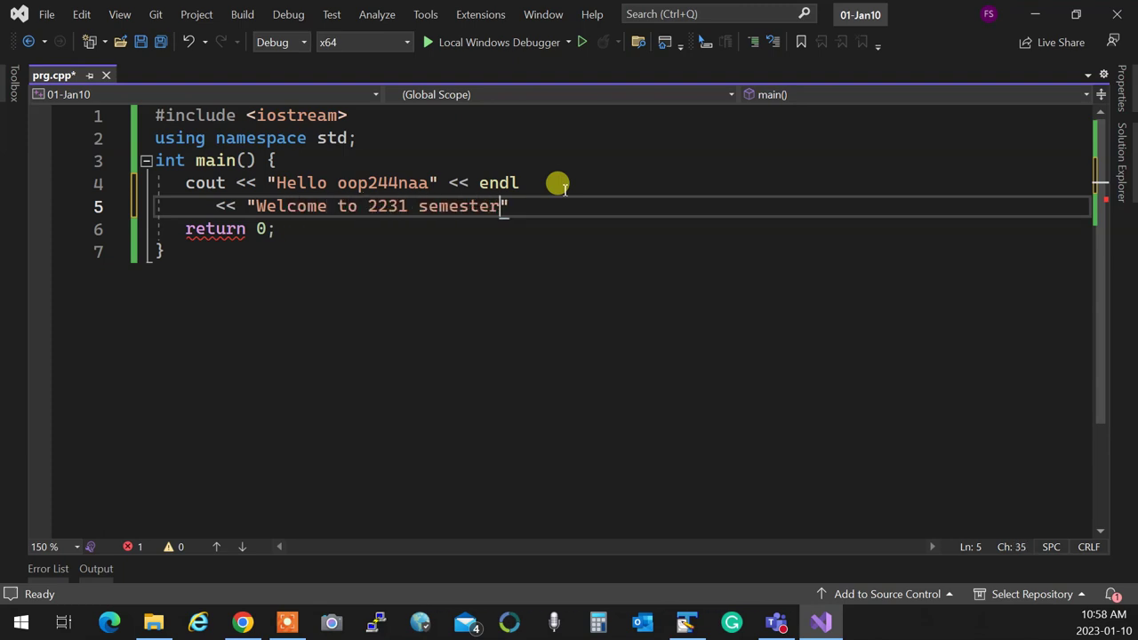
{"action": "type", "text": "\" < end"}
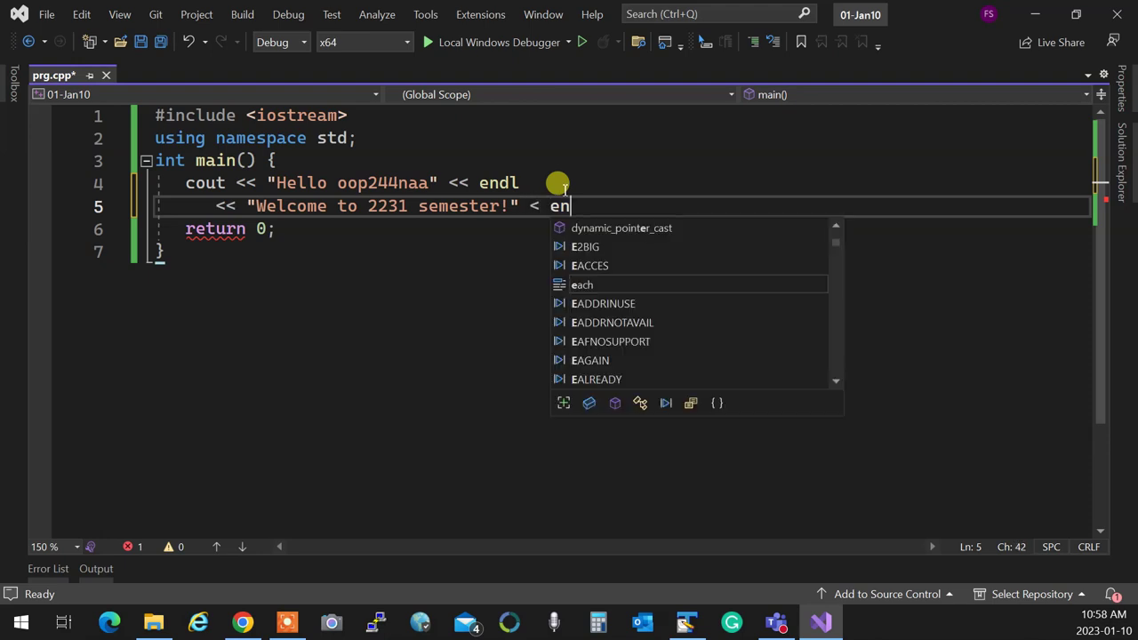
{"action": "key", "text": "BackSpace"}
{"action": "key", "text": "BackSpace"}
{"action": "key", "text": "BackSpace"}
{"action": "key", "text": "BackSpace"}
{"action": "type", "text": "< endl;"}
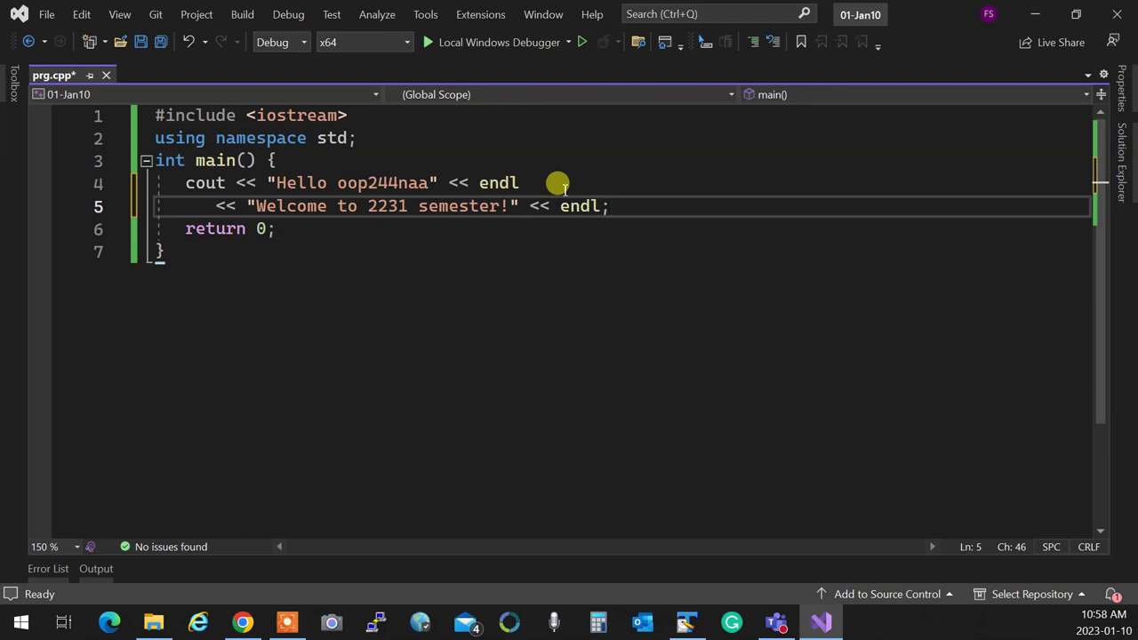
Run the program without debugging, check its console output and close the console
{"action": "key", "text": "ctrl+F5"}
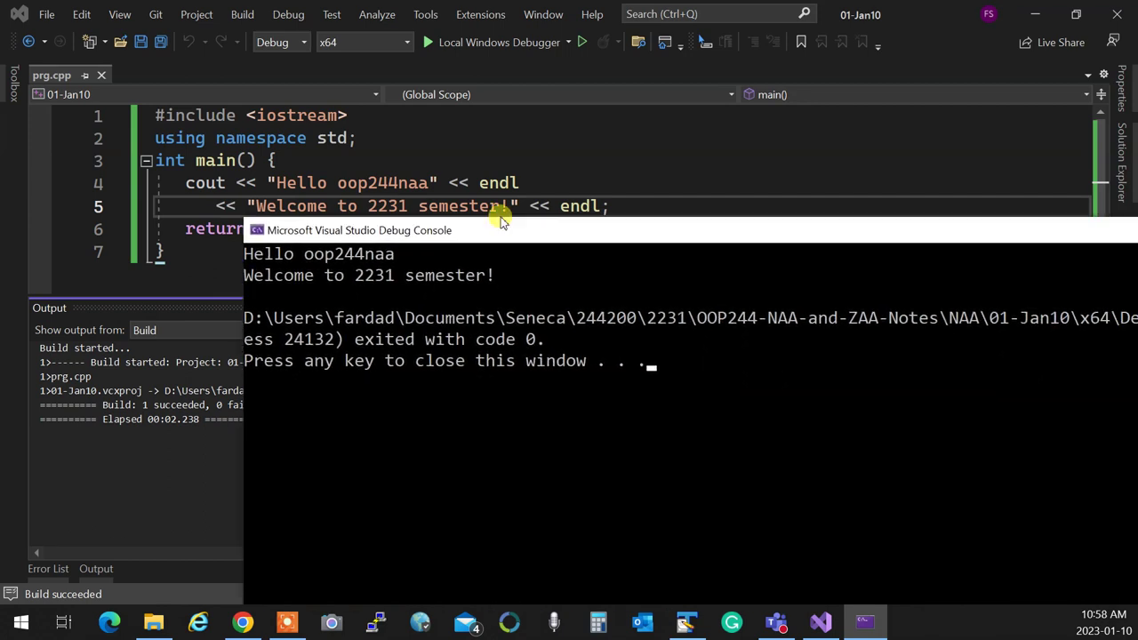
{"action": "left_click_drag", "start_coordinate": [500, 214], "coordinate": [401, 168]}
{"action": "left_click_drag", "start_coordinate": [551, 172], "coordinate": [433, 156]}
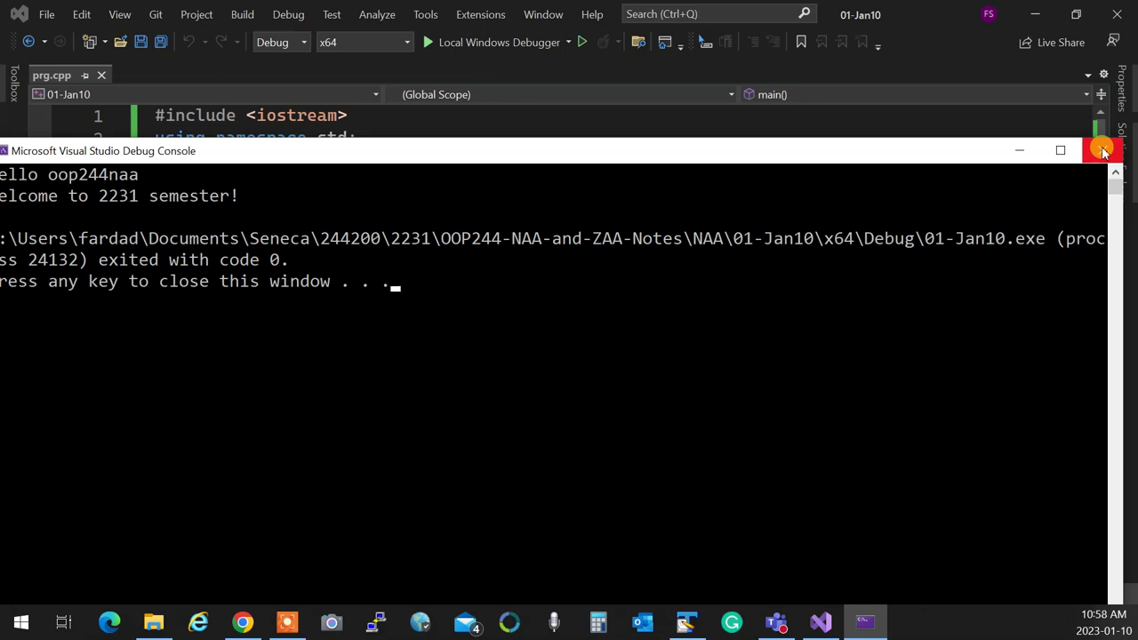
{"action": "left_click", "coordinate": [1102, 151]}
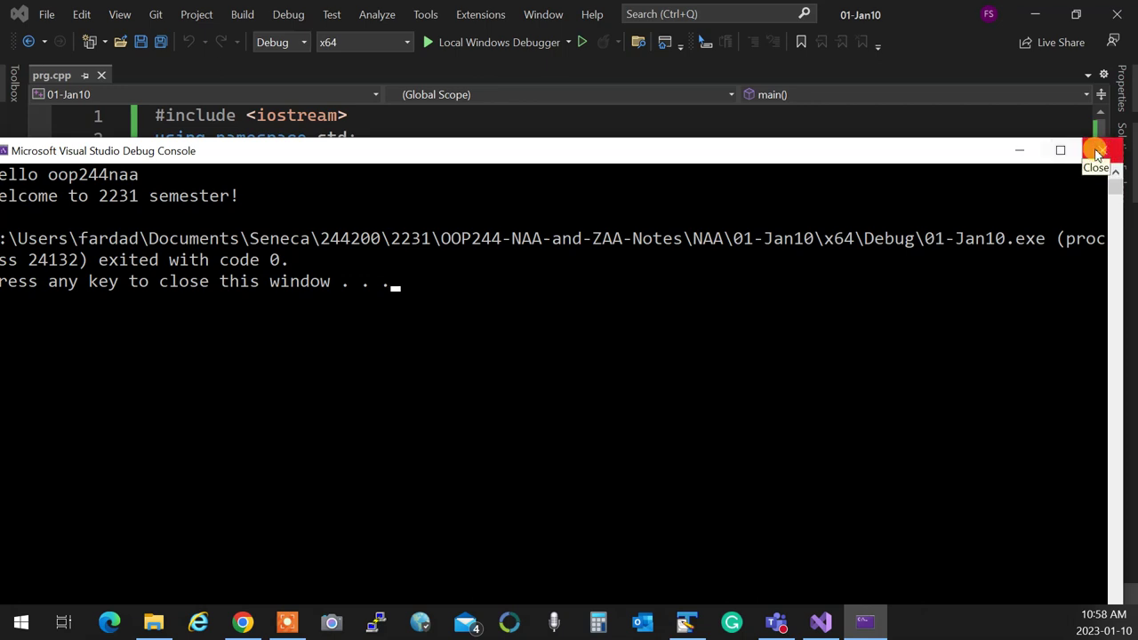
Switch to File Explorer and commit the modified NAA/01-Jan10/prg.cpp to main with the message "welcome"
{"action": "left_click", "coordinate": [1035, 14]}
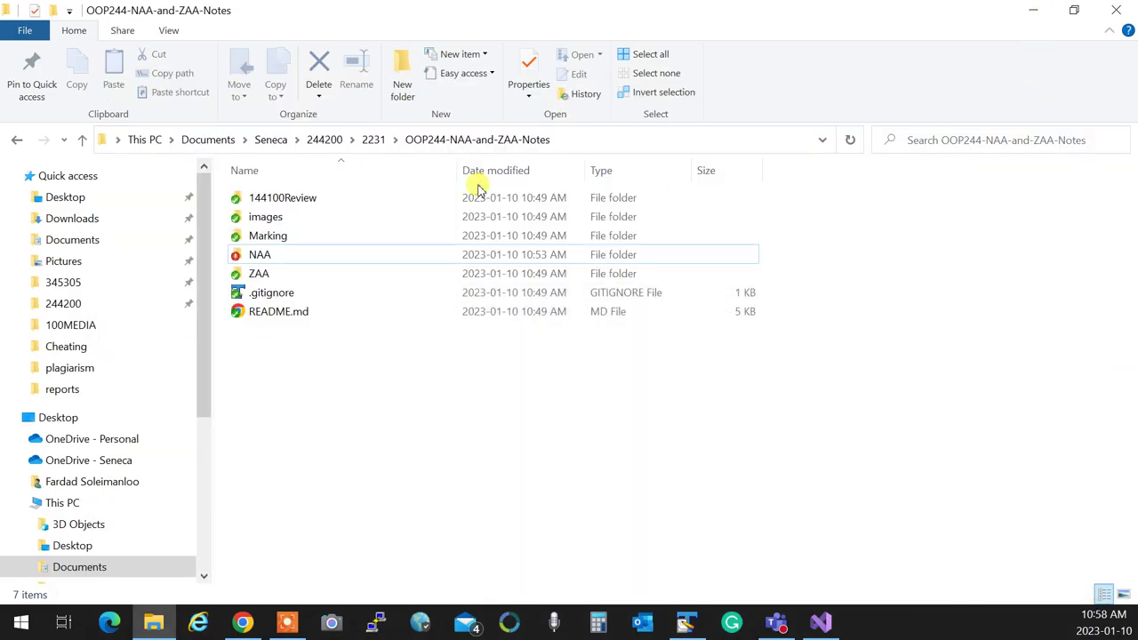
{"action": "left_click", "coordinate": [302, 255]}
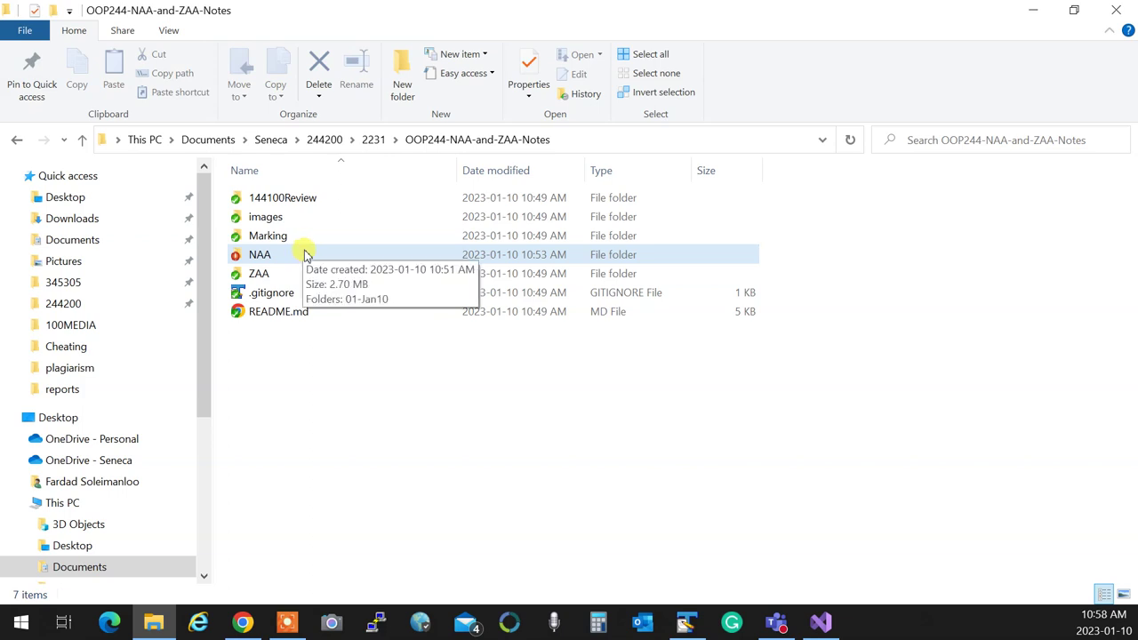
{"action": "right_click", "coordinate": [304, 255]}
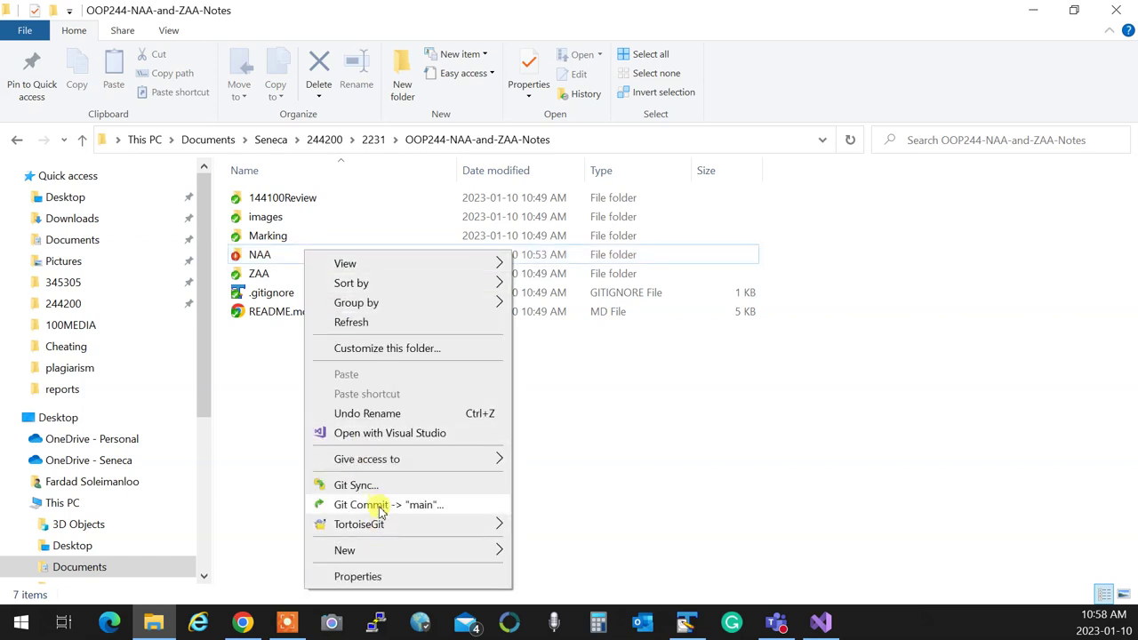
{"action": "left_click", "coordinate": [379, 505]}
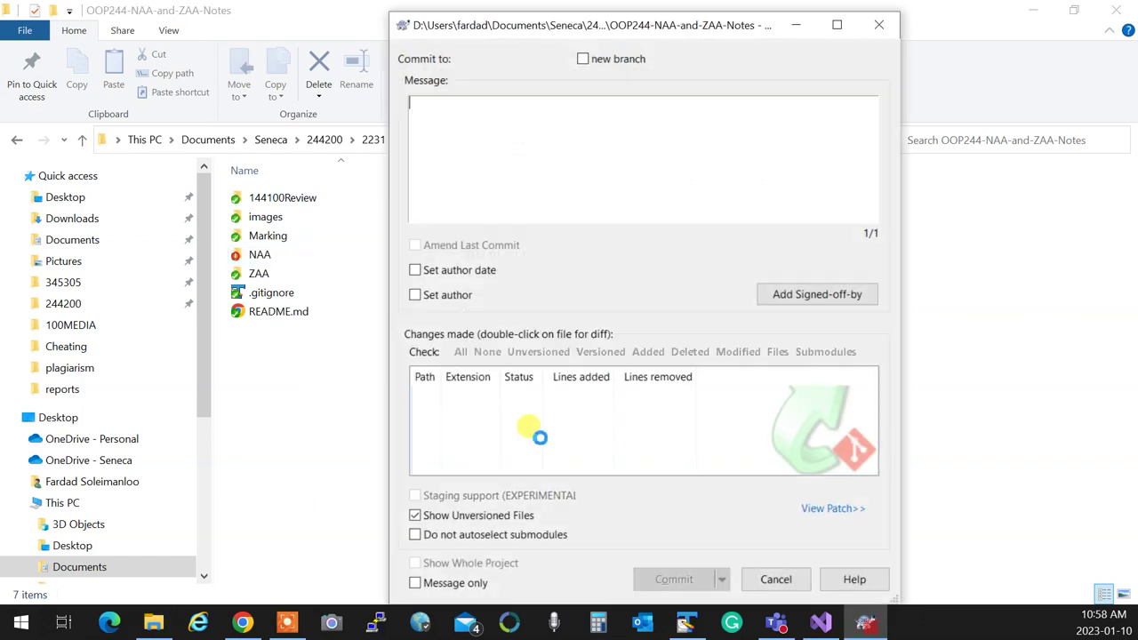
{"action": "type", "text": "w"}
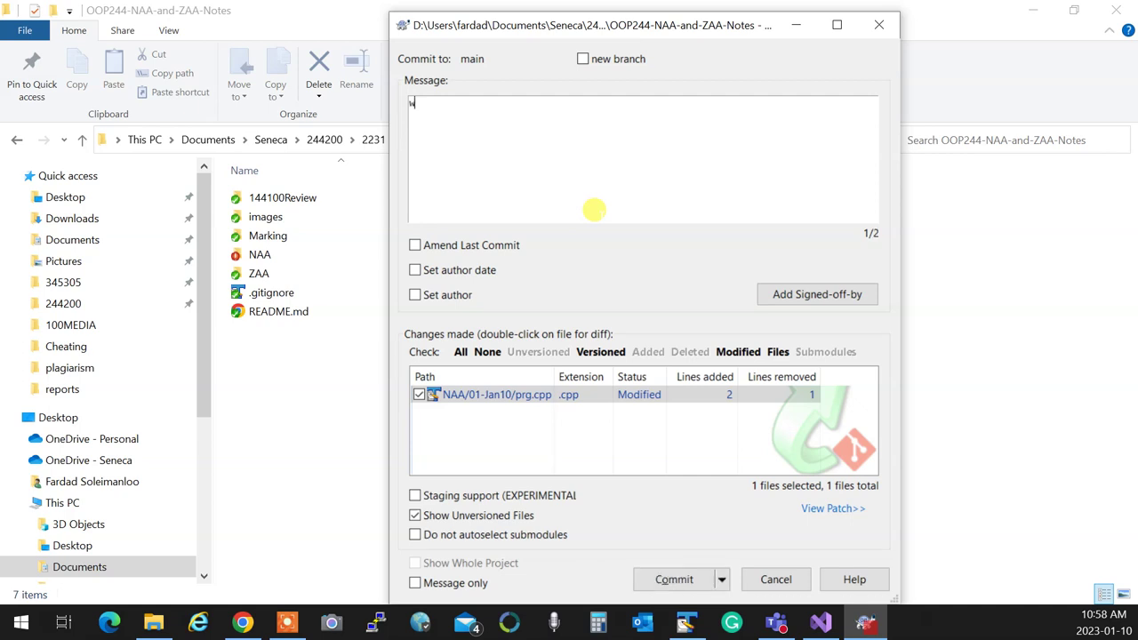
{"action": "type", "text": "elceme"}
{"action": "key", "text": "BackSpace"}
{"action": "type", "text": "e"}
{"action": "key", "text": "BackSpace"}
{"action": "key", "text": "BackSpace"}
{"action": "key", "text": "BackSpace"}
{"action": "type", "text": "ome"}
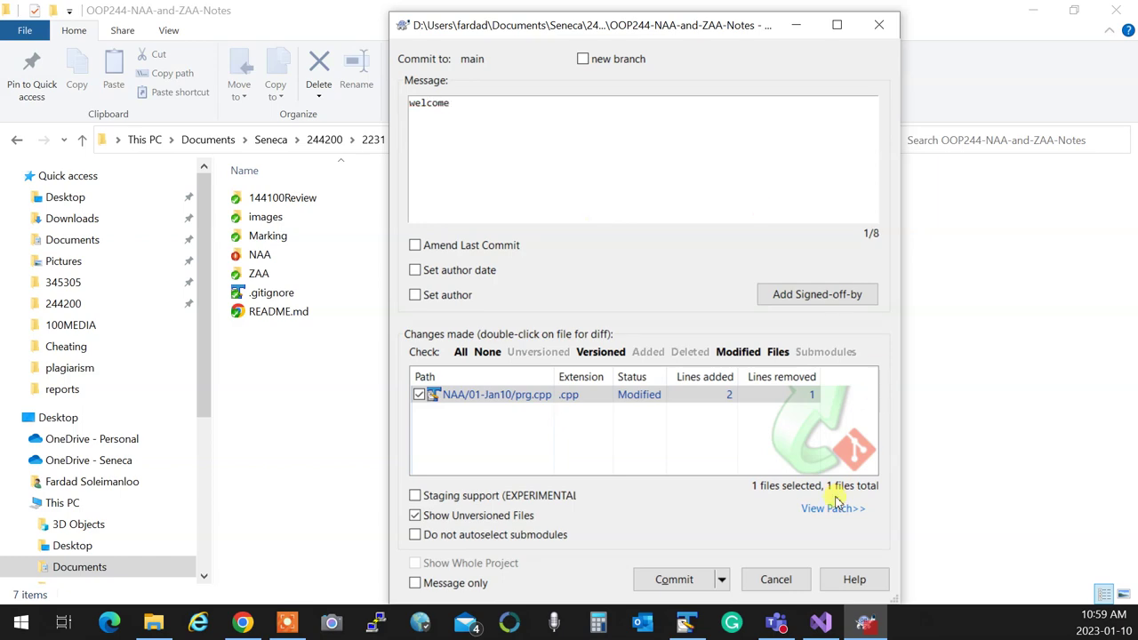
{"action": "left_click", "coordinate": [671, 579]}
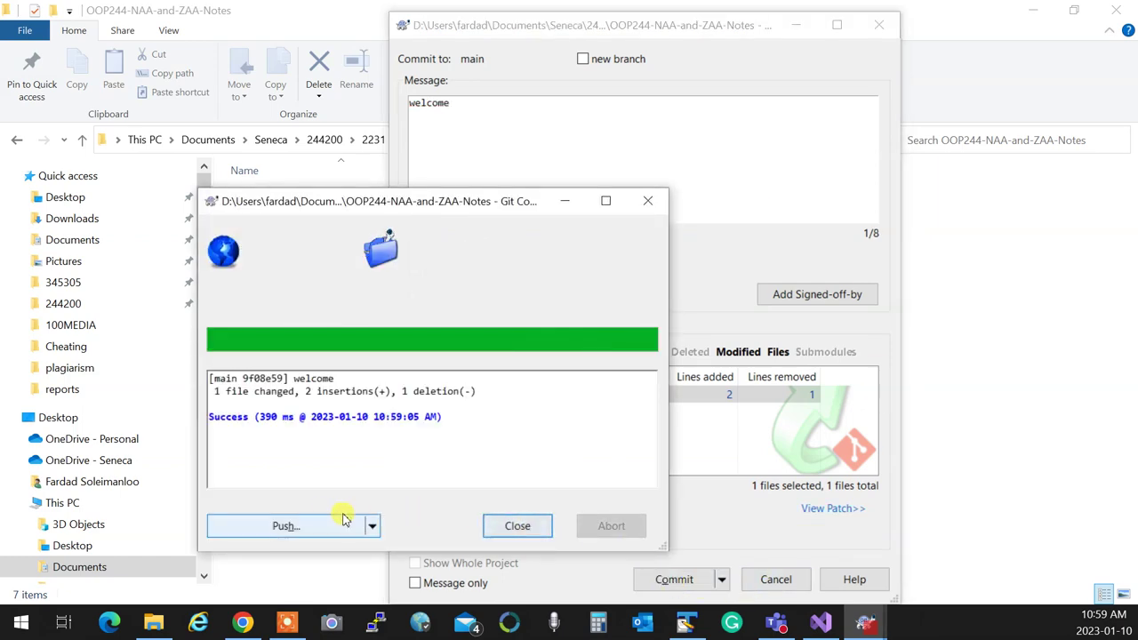
Push the local main branch to main on origin and return to the GitHub page of prg.cpp in Chrome
{"action": "left_click", "coordinate": [344, 524]}
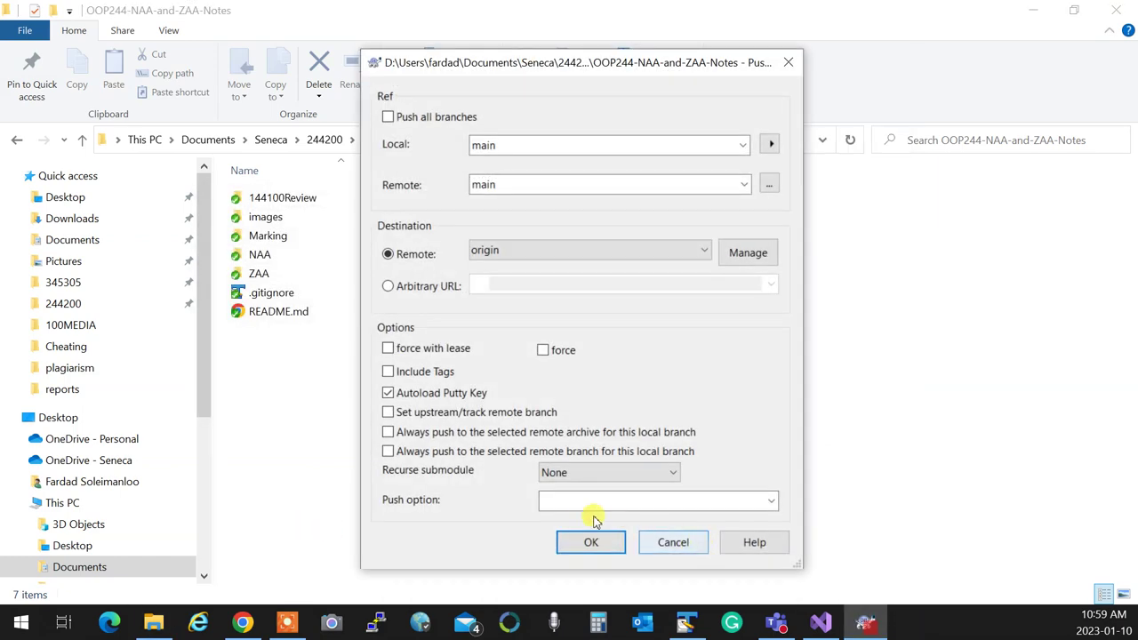
{"action": "left_click", "coordinate": [586, 541]}
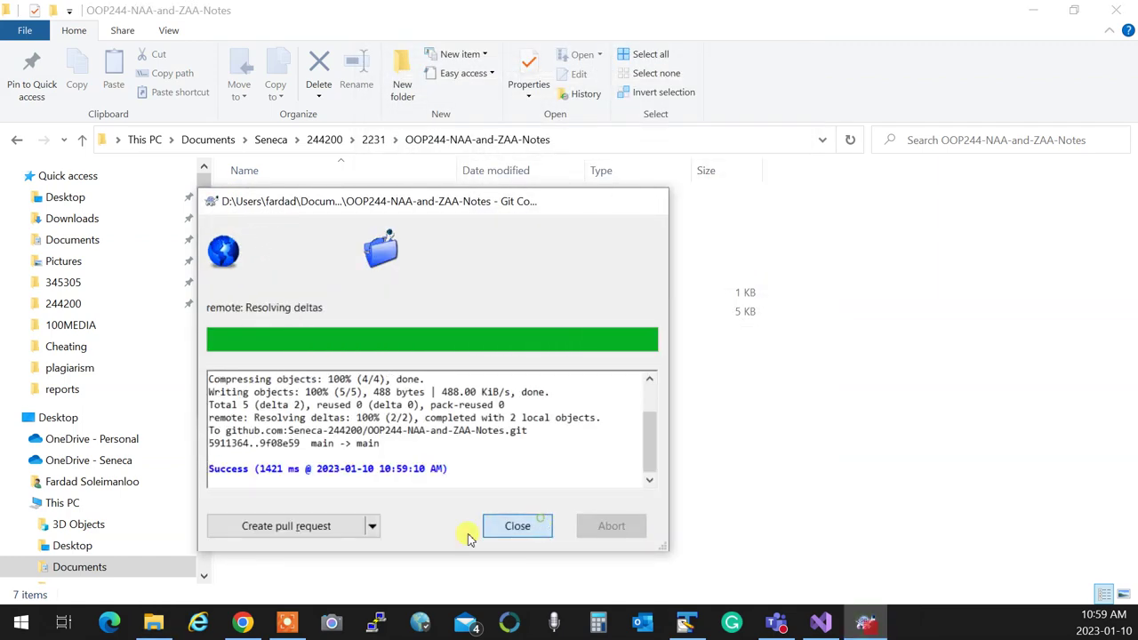
{"action": "left_click", "coordinate": [498, 528]}
{"action": "left_click", "coordinate": [242, 623]}
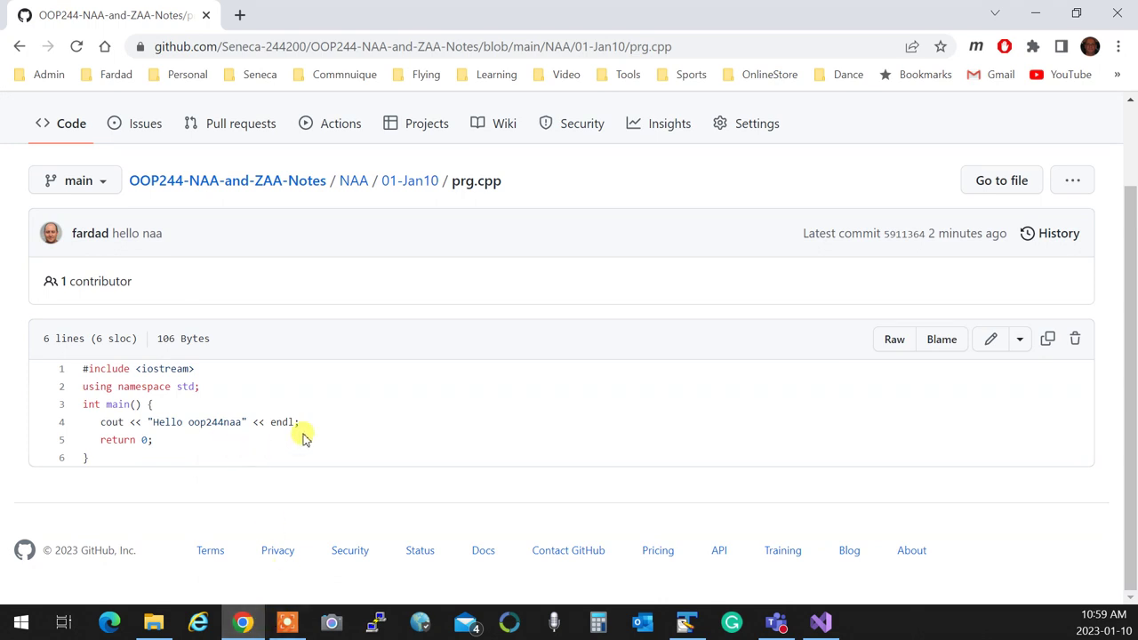
Reload the GitHub page of prg.cpp and open the "welcome" commit to review its code differences
{"action": "left_click", "coordinate": [76, 46]}
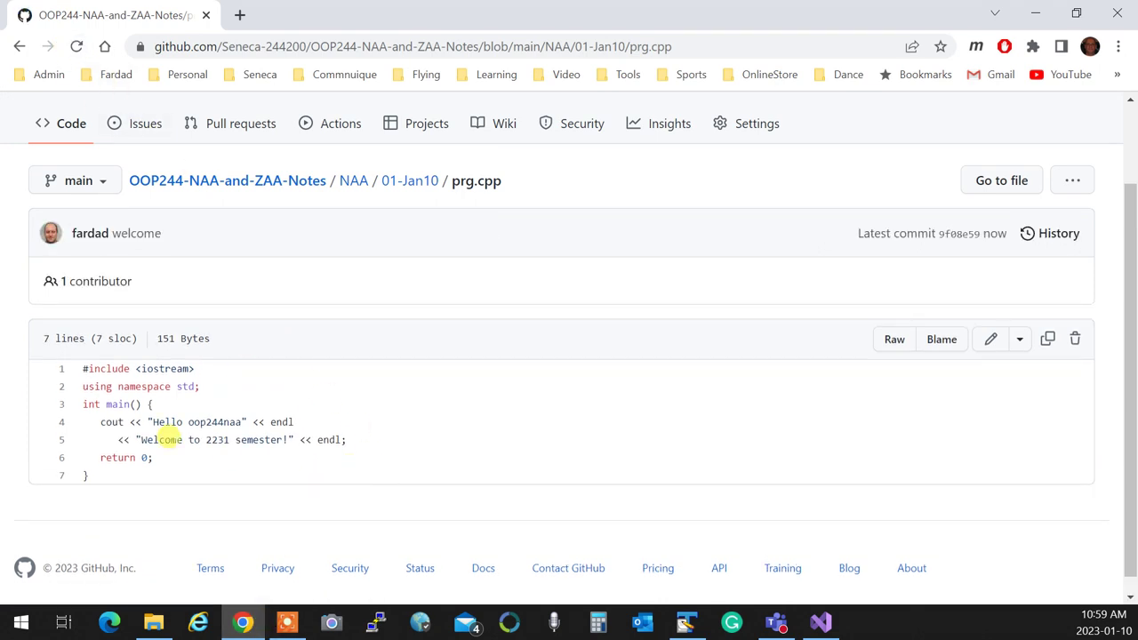
{"action": "left_click", "coordinate": [136, 234]}
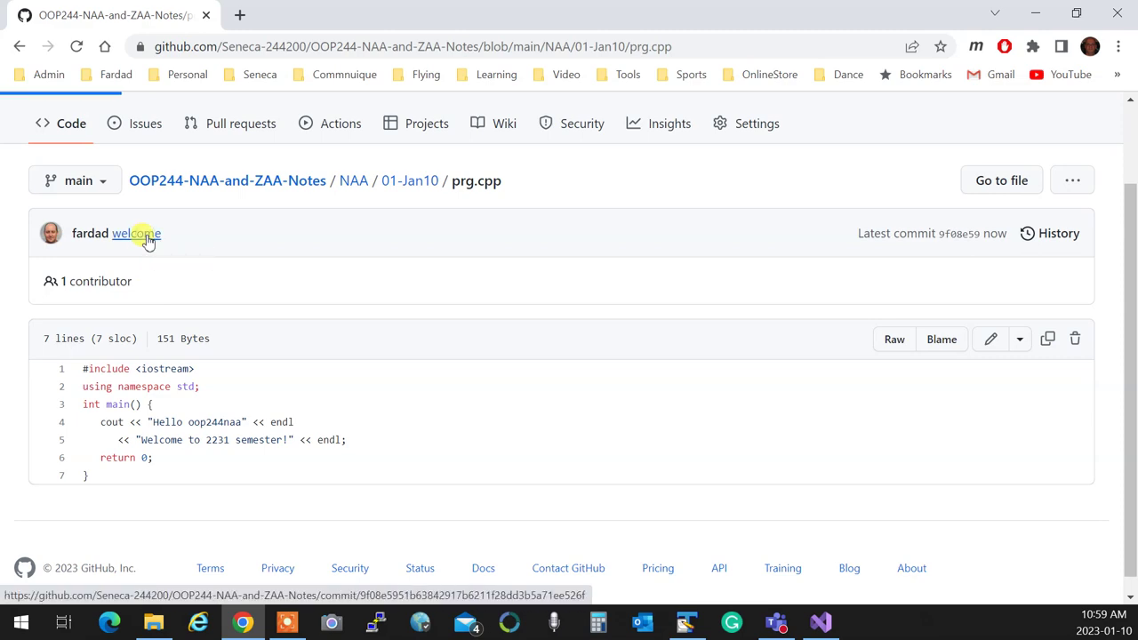
{"action": "scroll", "coordinate": [433, 349], "scroll_direction": "down", "scroll_amount": 3}
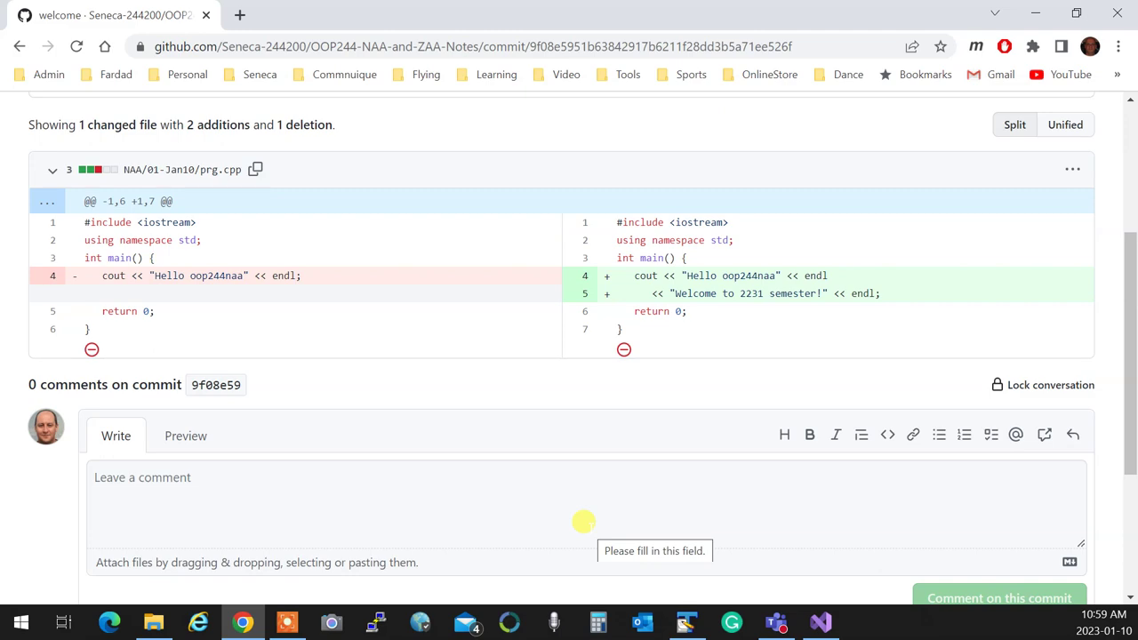
Switch to File Explorer, show the TortoiseGit log of the OOP244-NAA-and-ZAA-Notes folder in 2231 and look through its commits
{"action": "left_click", "coordinate": [1036, 14]}
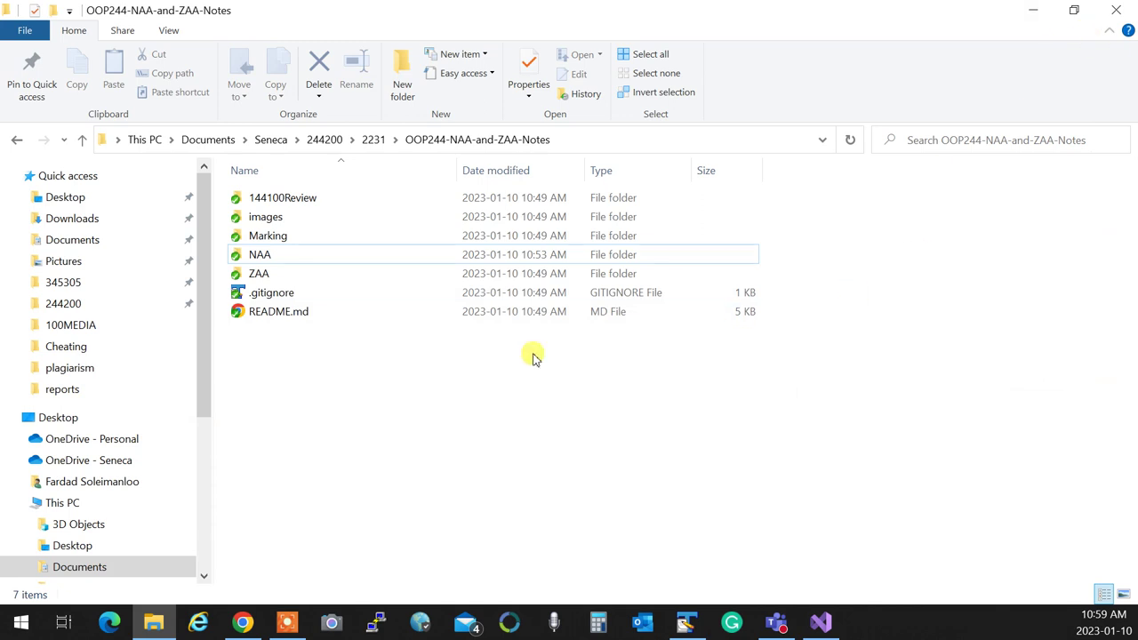
{"action": "left_click", "coordinate": [377, 142]}
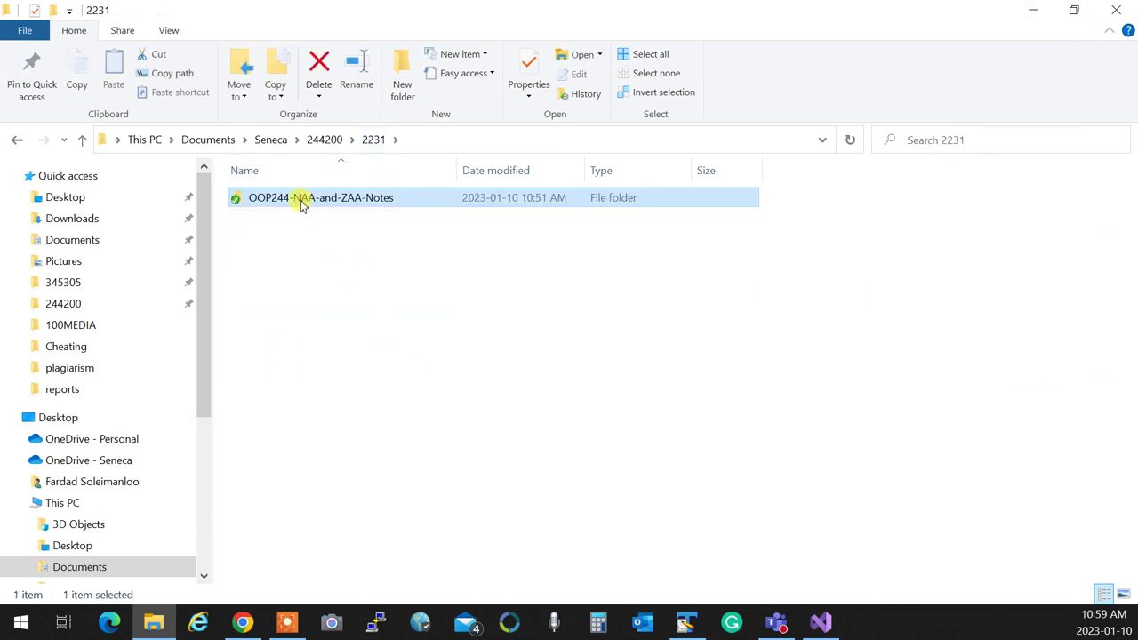
{"action": "right_click", "coordinate": [300, 204]}
{"action": "mouse_move", "coordinate": [416, 351]}
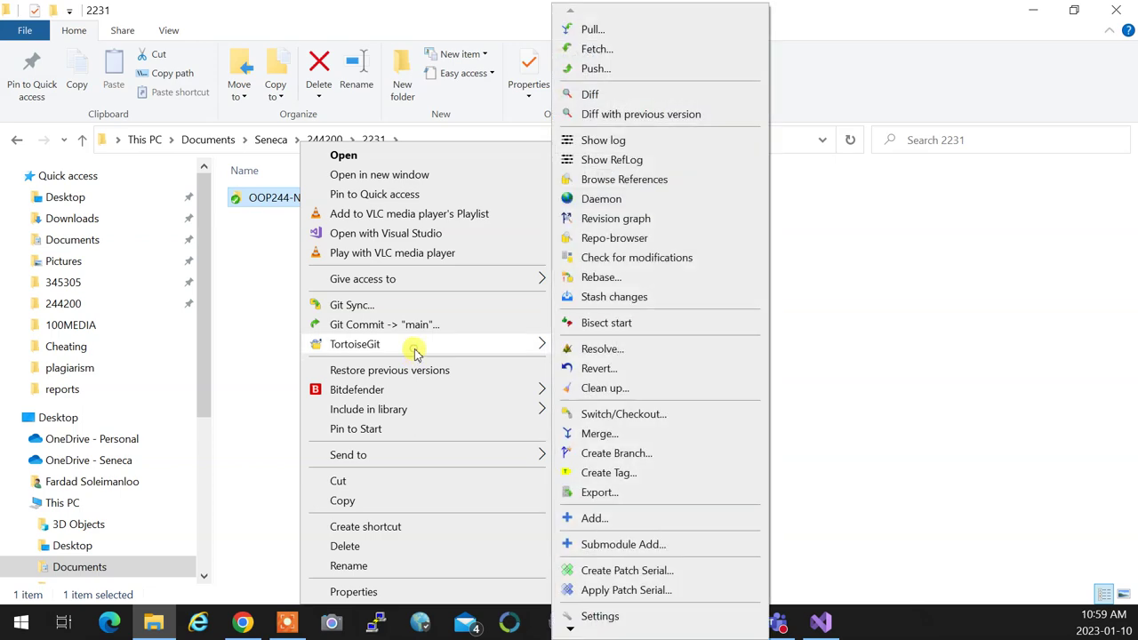
{"action": "left_click", "coordinate": [658, 145]}
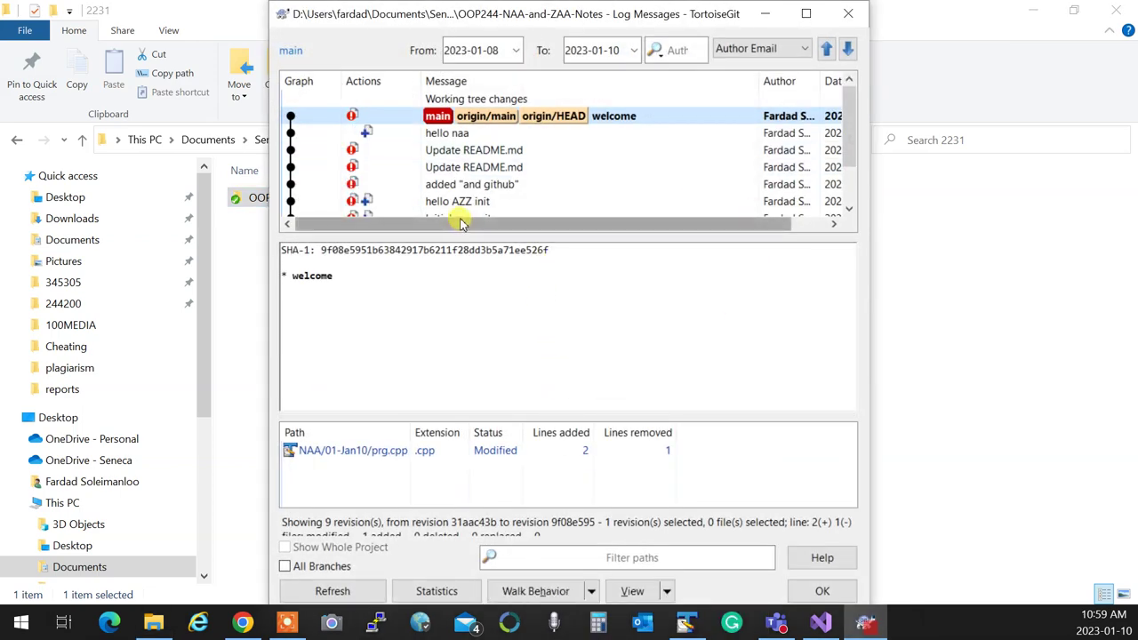
{"action": "left_click_drag", "start_coordinate": [846, 160], "coordinate": [851, 200]}
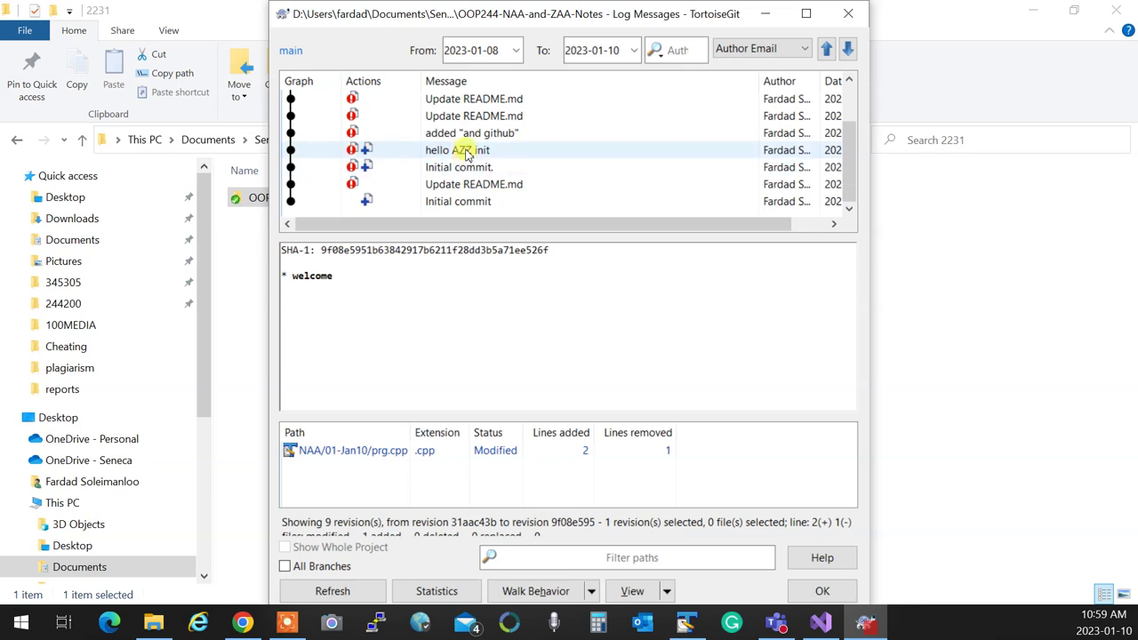
{"action": "left_click_drag", "start_coordinate": [851, 170], "coordinate": [853, 153]}
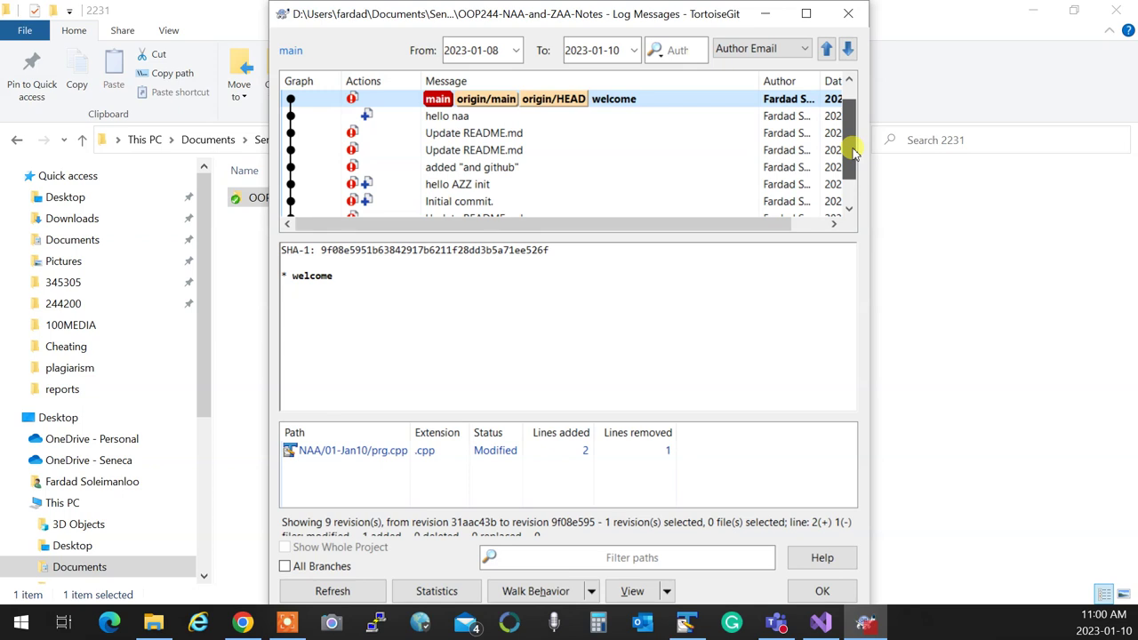
Compare README.md in the most recent "Update README.md" commit with its previous version, and close the comparison
{"action": "left_click", "coordinate": [489, 137]}
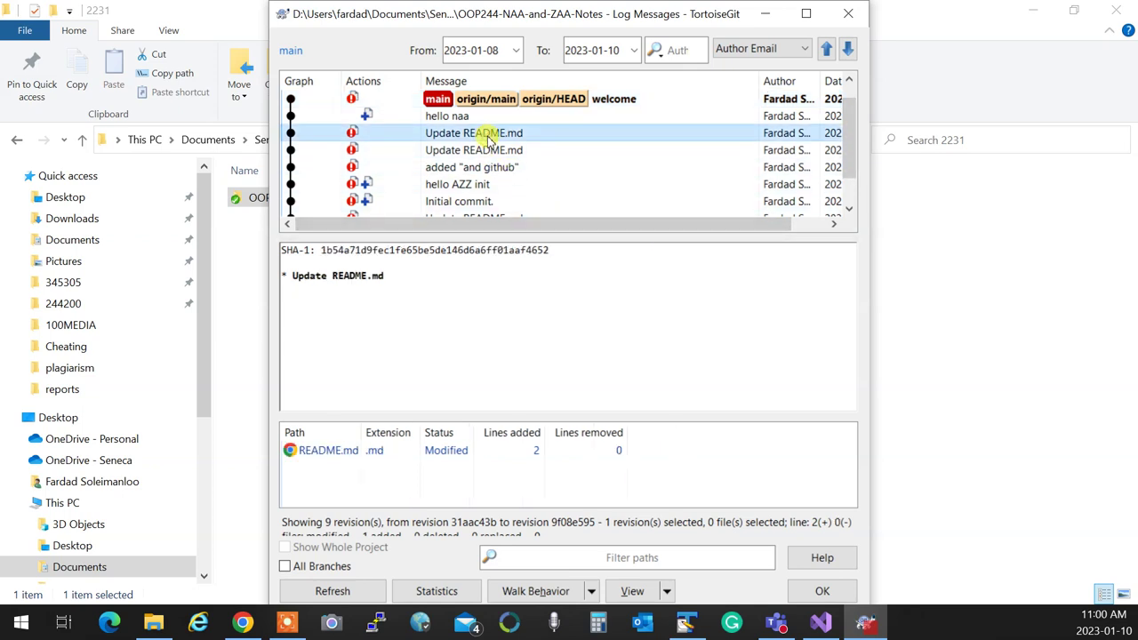
{"action": "left_click", "coordinate": [351, 454]}
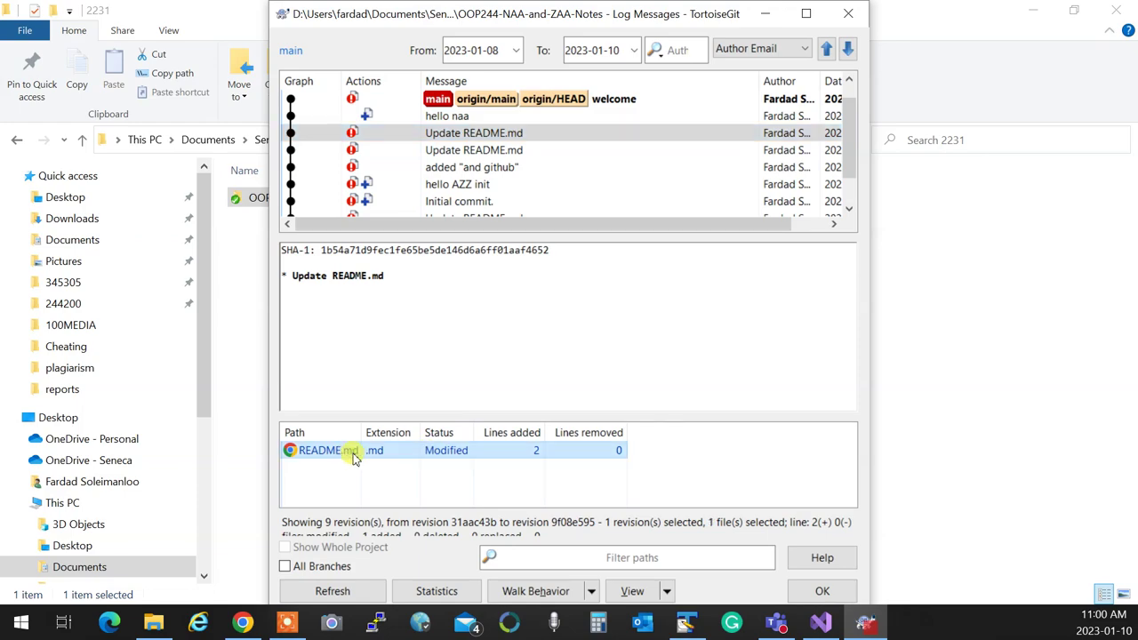
{"action": "double_click", "coordinate": [353, 452]}
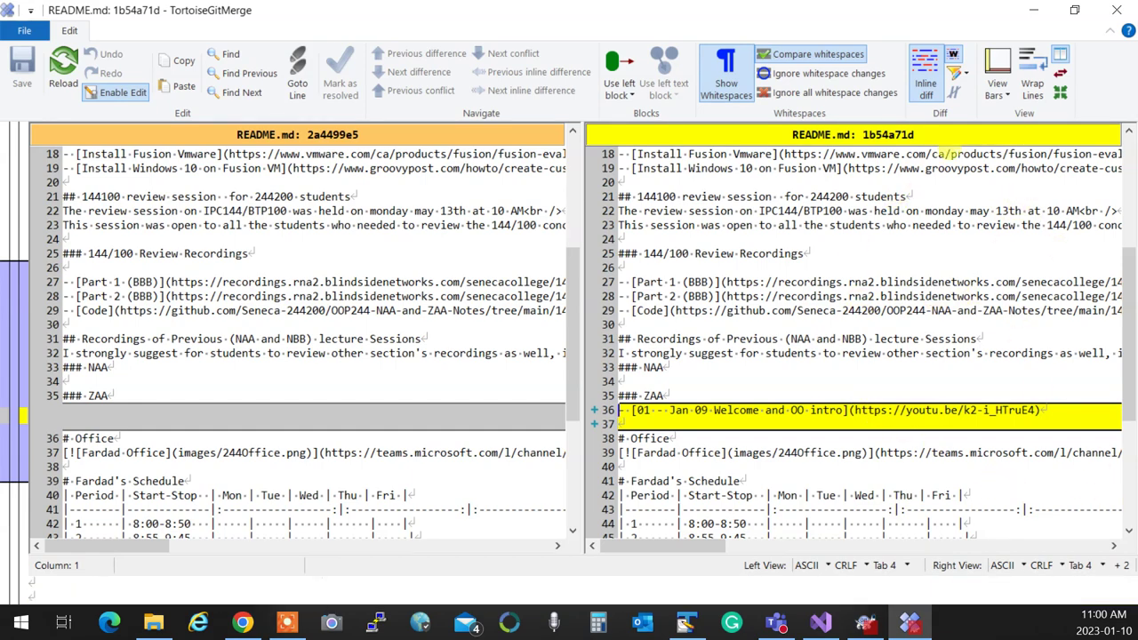
{"action": "left_click", "coordinate": [1117, 10]}
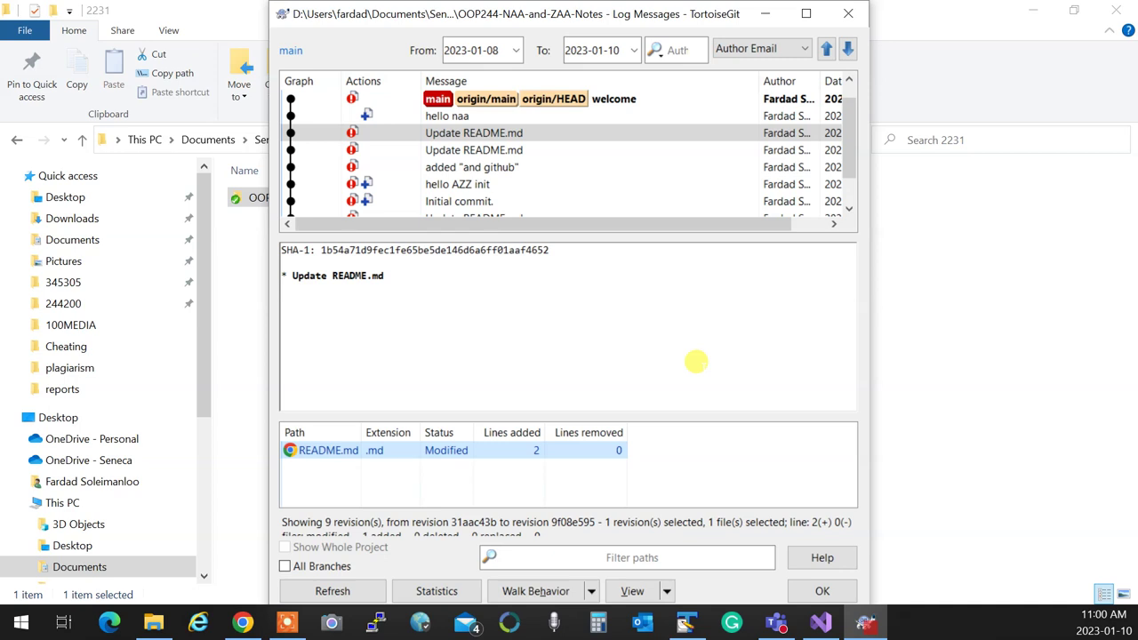
Compare NAA/01-Jan10/prg.cpp in the "welcome" commit with its previous version, and close the comparison and the log
{"action": "left_click", "coordinate": [615, 97]}
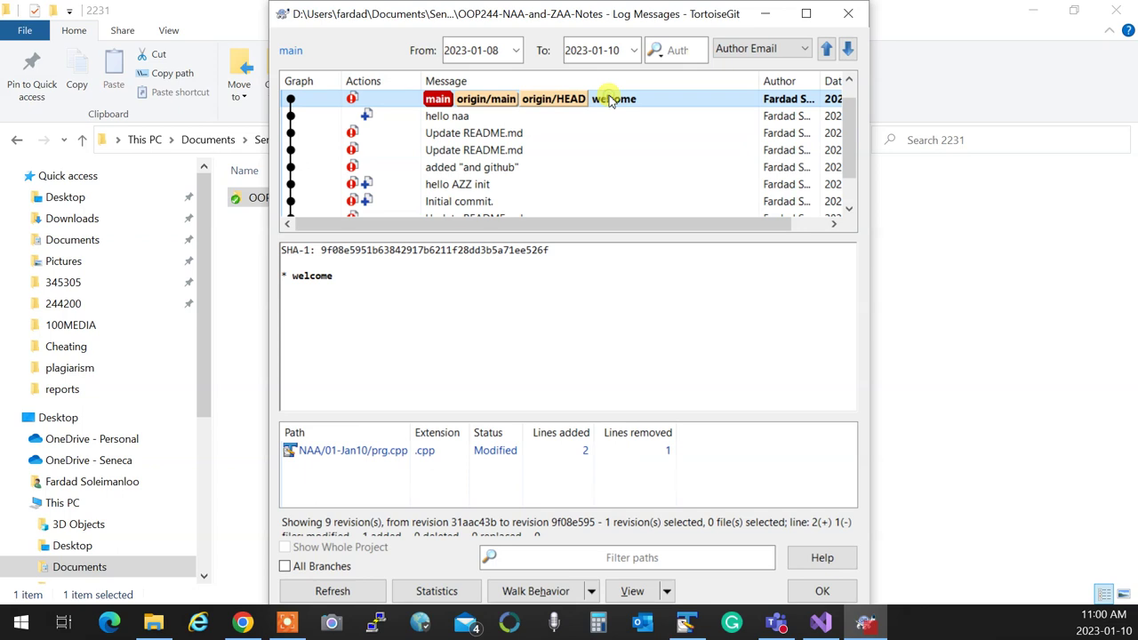
{"action": "left_click", "coordinate": [384, 452]}
{"action": "double_click", "coordinate": [385, 451]}
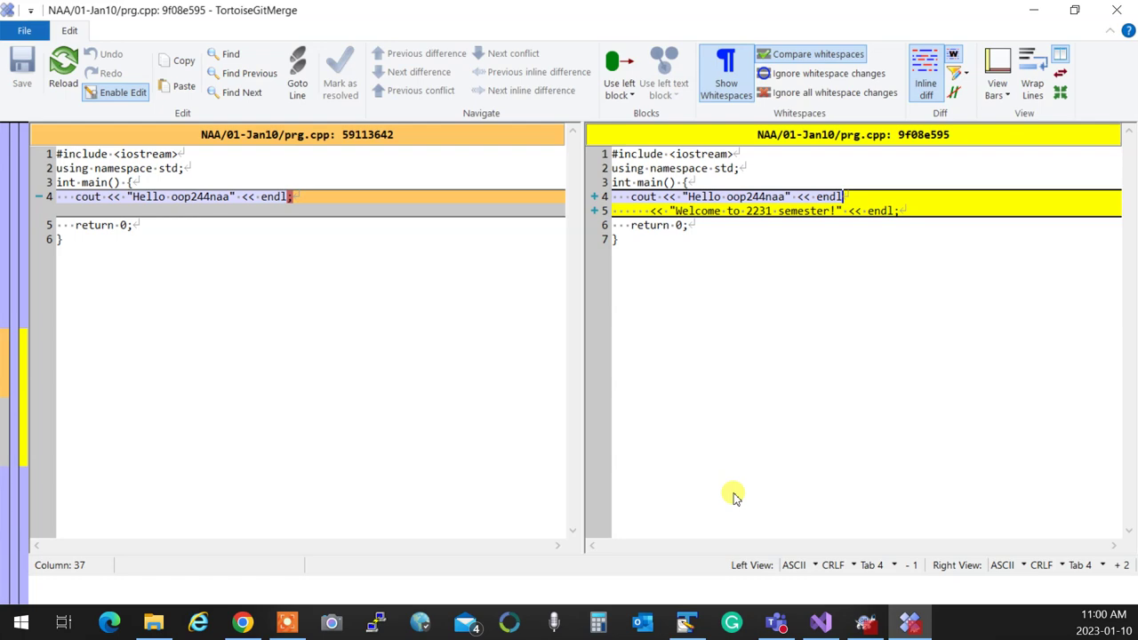
{"action": "left_click", "coordinate": [1117, 10]}
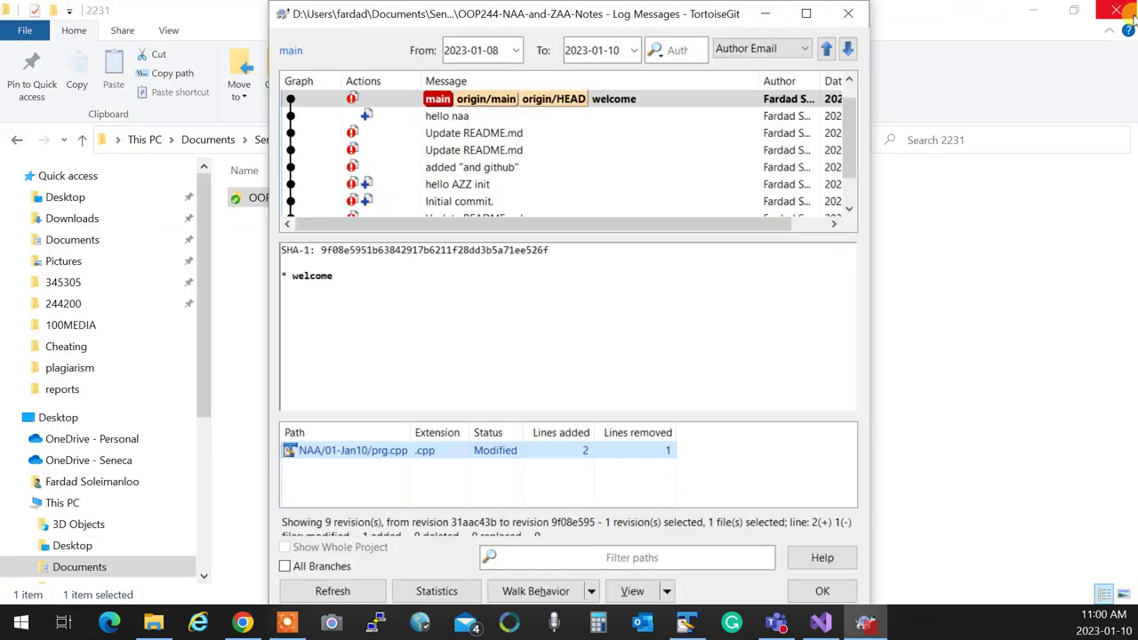
{"action": "left_click", "coordinate": [849, 14]}
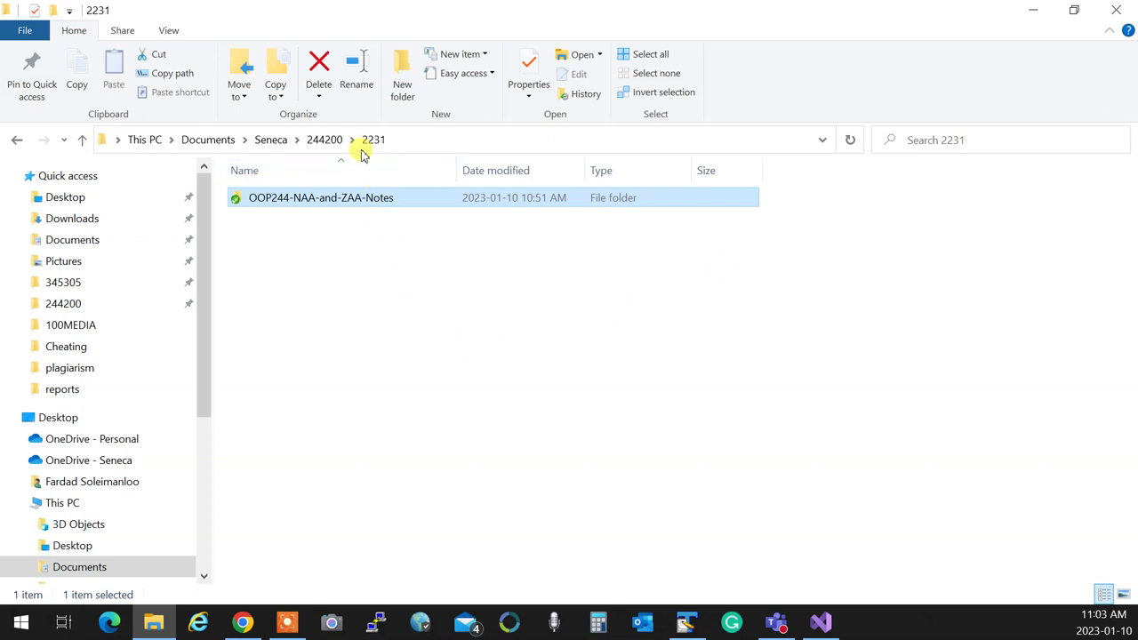
Browse the 244200 folder, looking inside its 2224 and 2231 semester folders and returning to 244200
{"action": "left_click", "coordinate": [326, 139]}
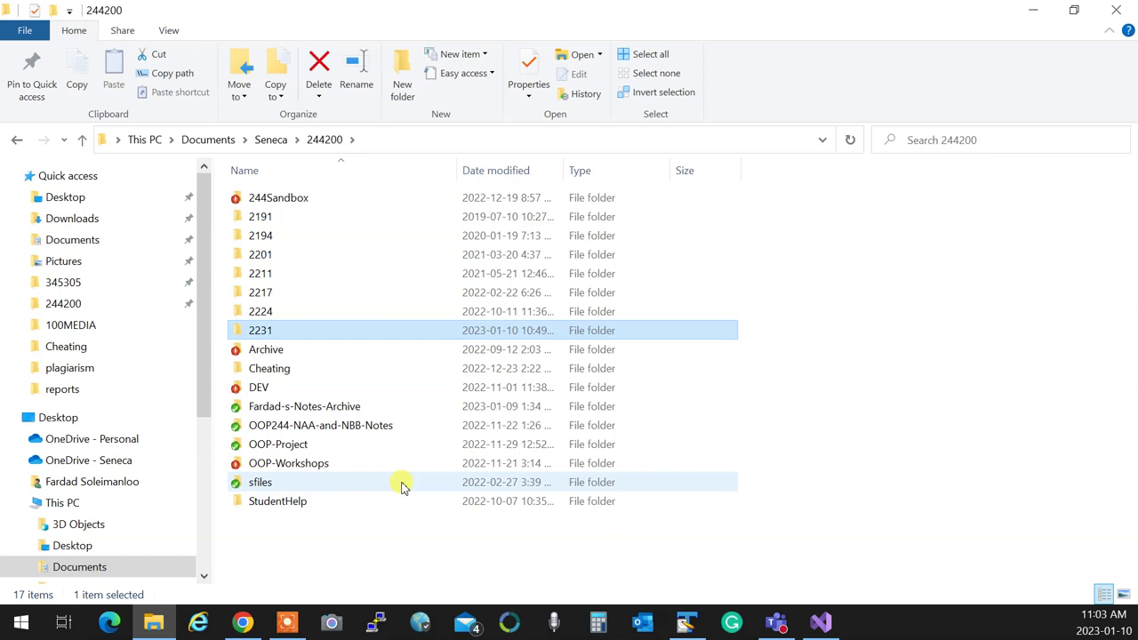
{"action": "mouse_move", "coordinate": [401, 486]}
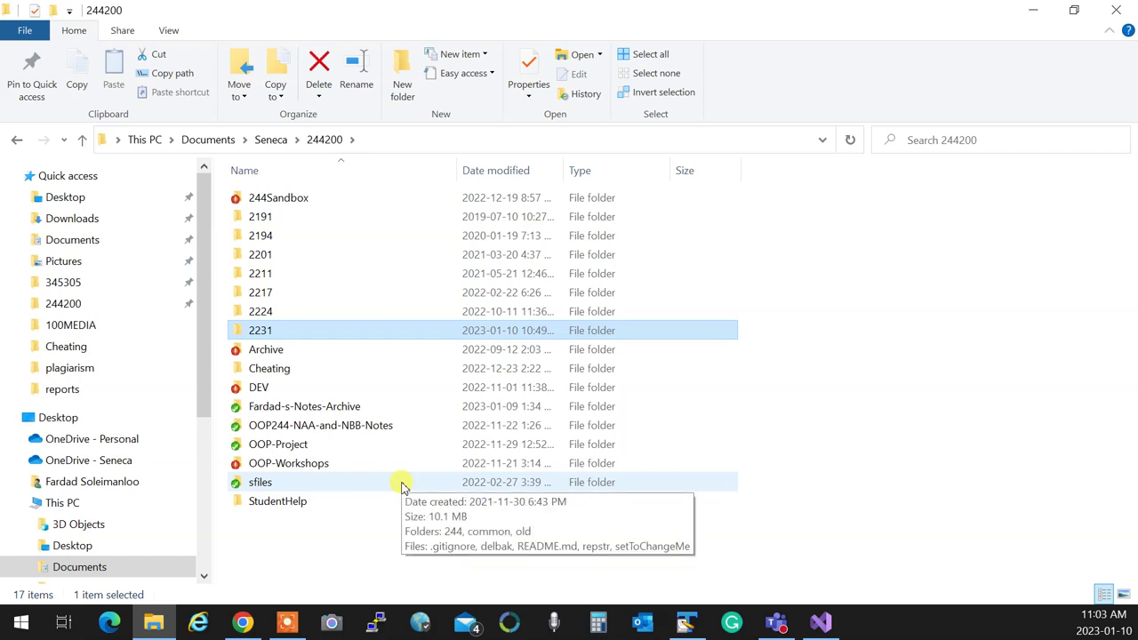
{"action": "double_click", "coordinate": [321, 314]}
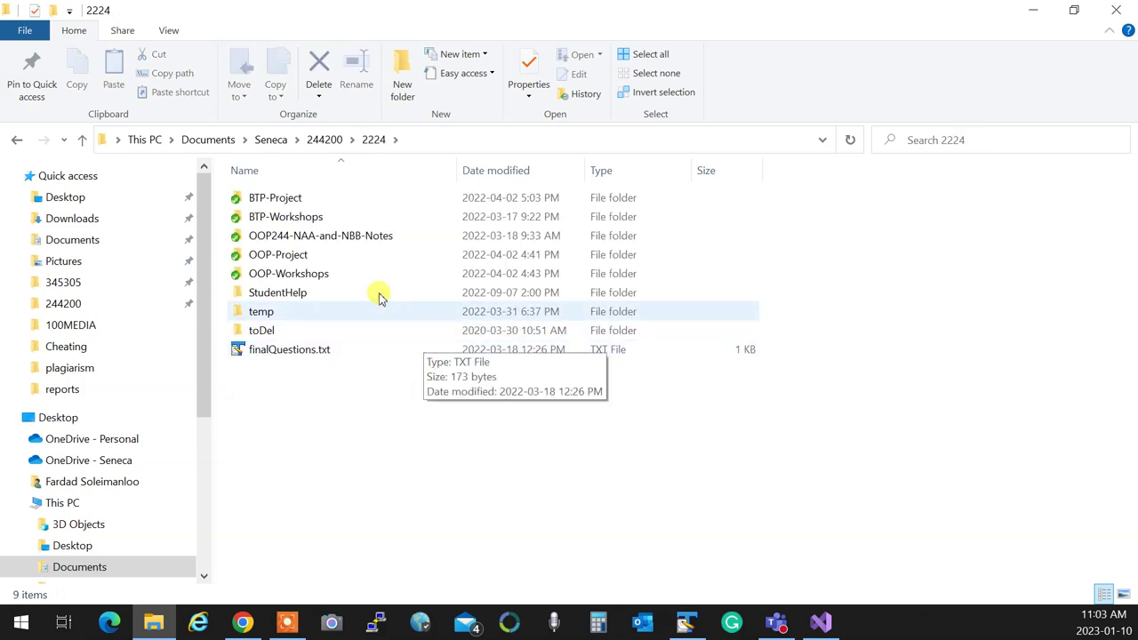
{"action": "left_click", "coordinate": [335, 140]}
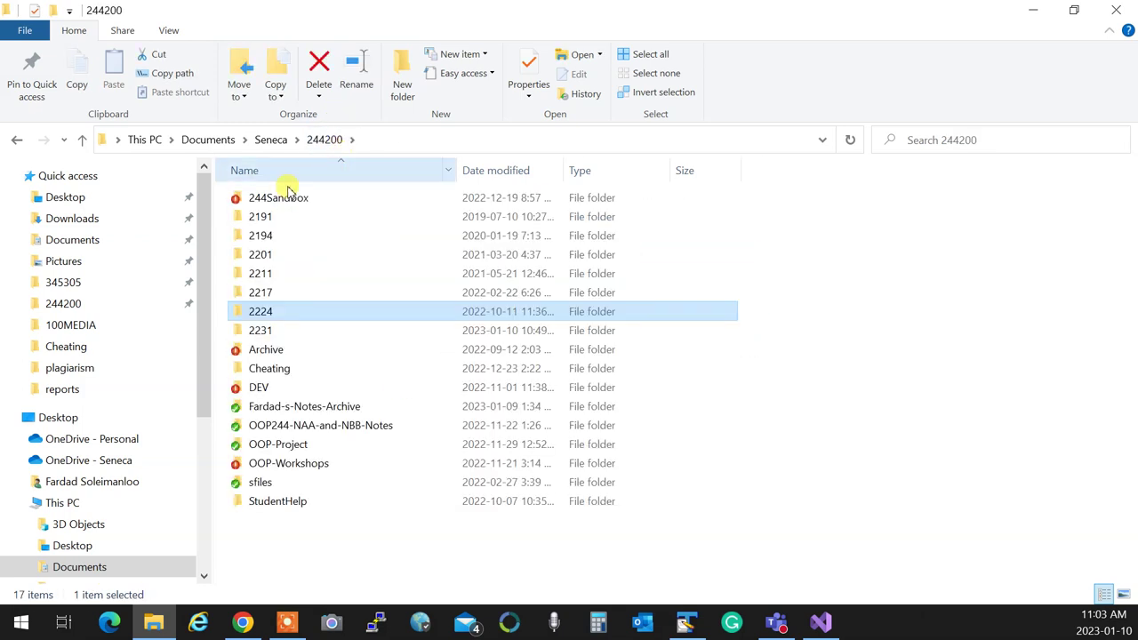
{"action": "double_click", "coordinate": [267, 327]}
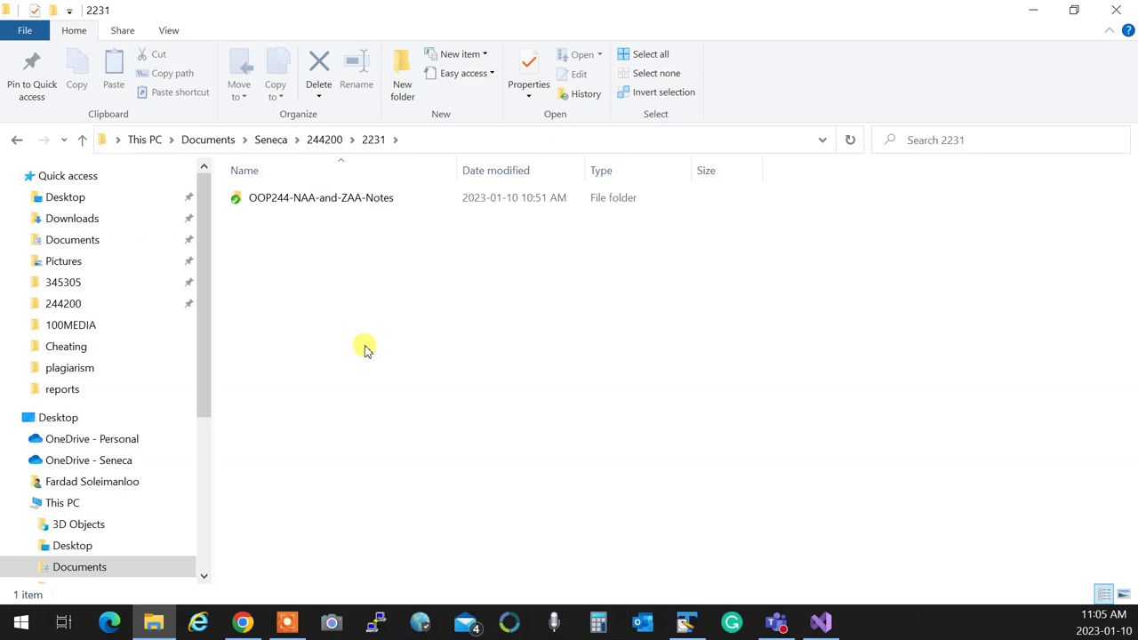
{"action": "left_click", "coordinate": [371, 142]}
{"action": "left_click", "coordinate": [327, 142]}
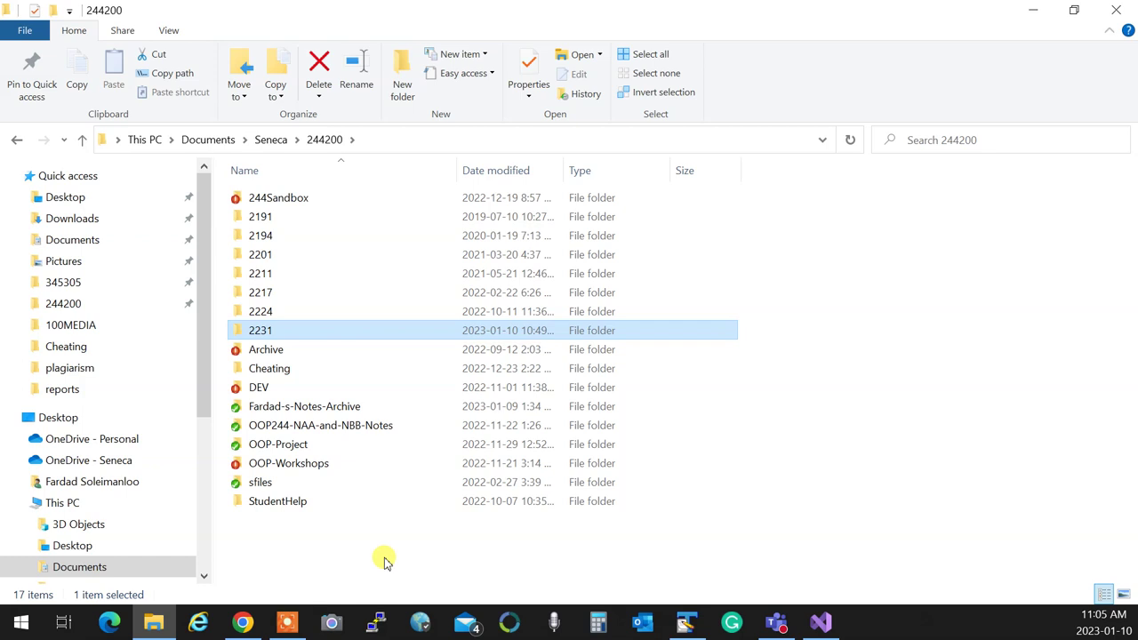
{"action": "left_click", "coordinate": [285, 625]}
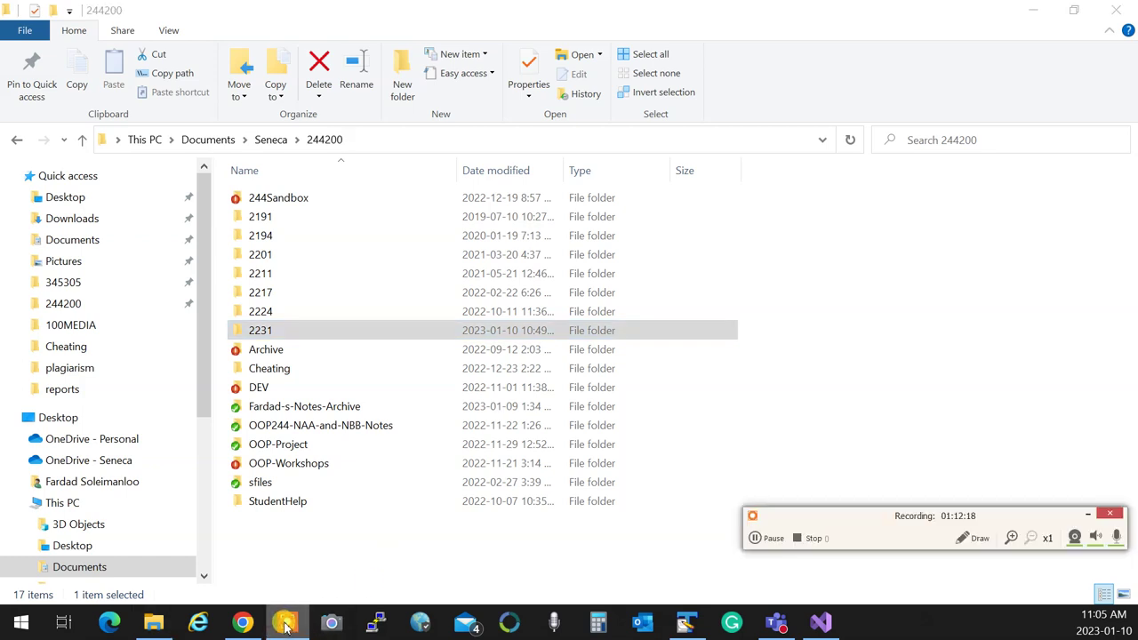
{"action": "left_click", "coordinate": [759, 538]}
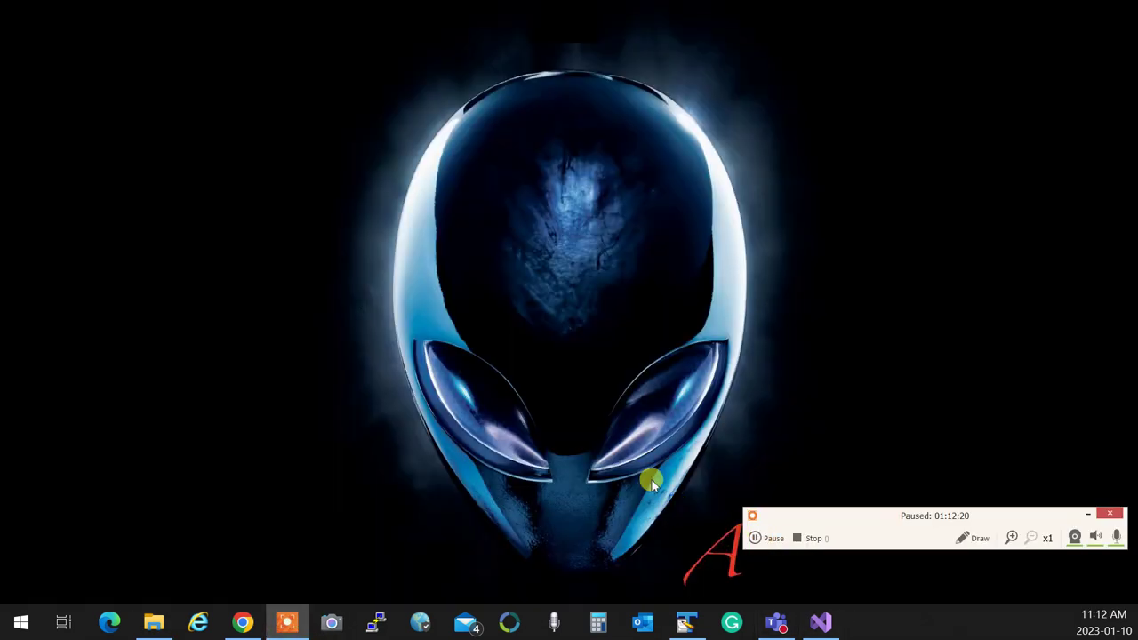
{"action": "key", "text": "F8"}
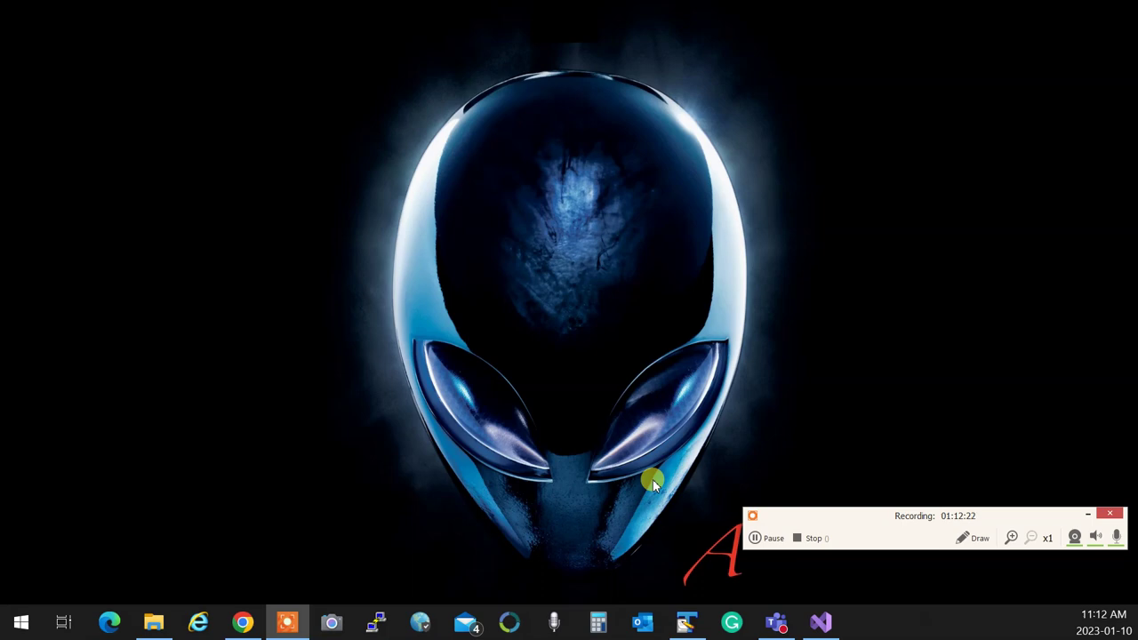
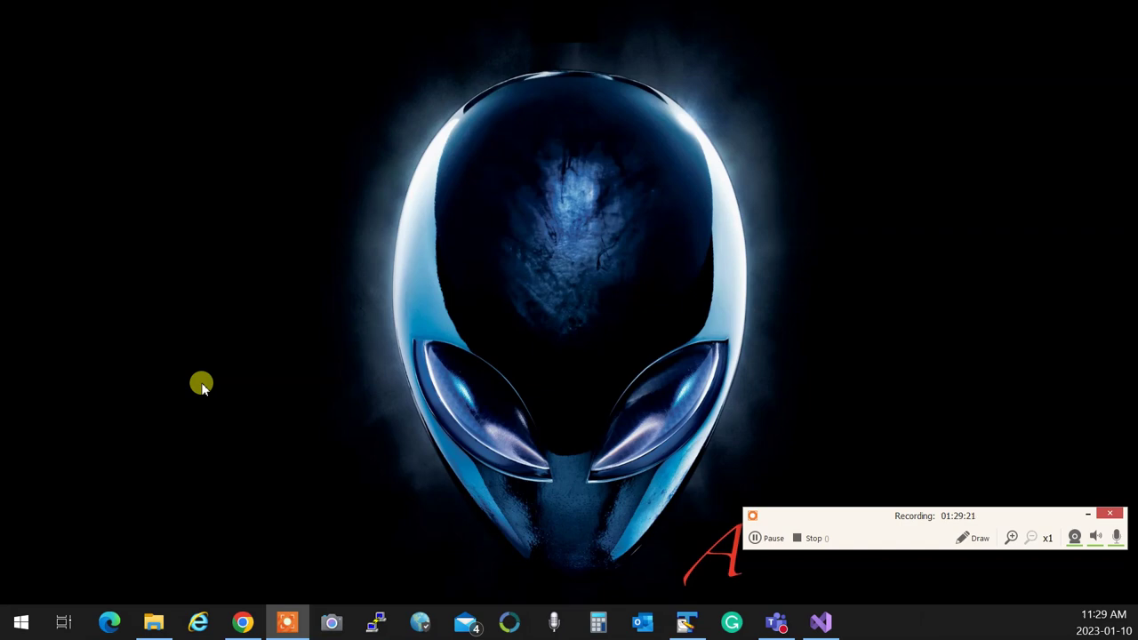
{"action": "right_click", "coordinate": [202, 384]}
{"action": "right_click", "coordinate": [11, 627]}
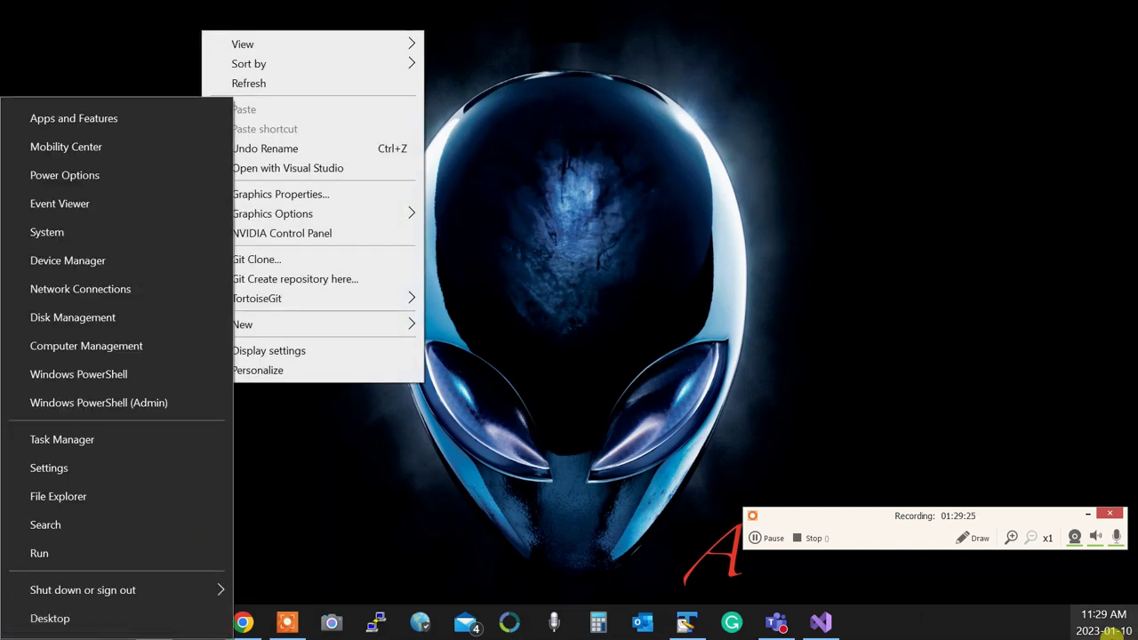
{"action": "left_click", "coordinate": [943, 263]}
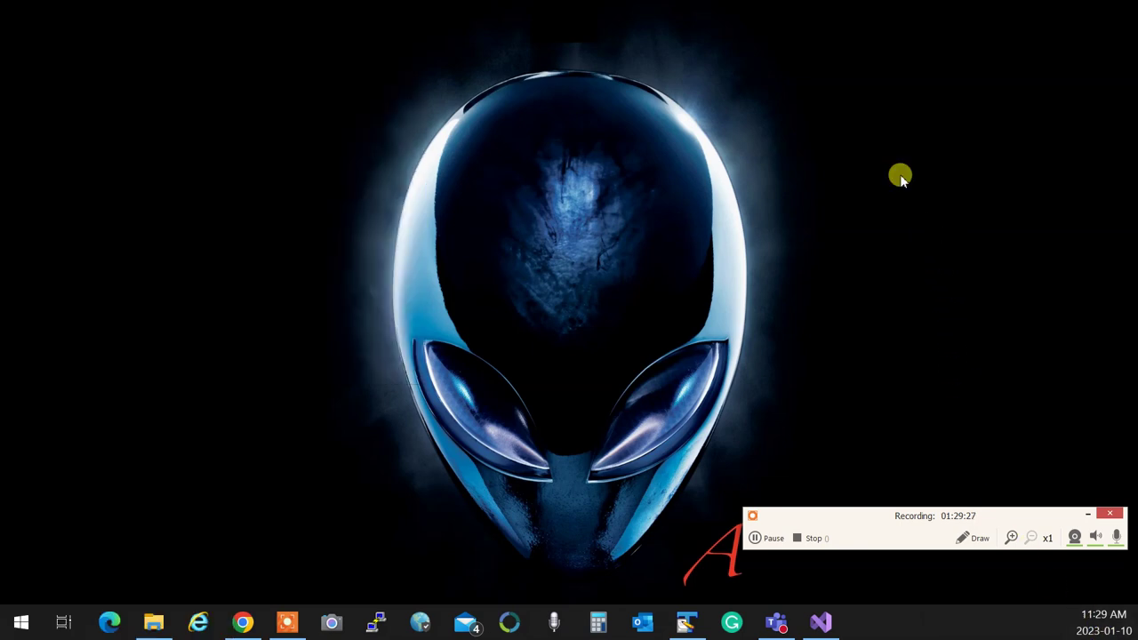